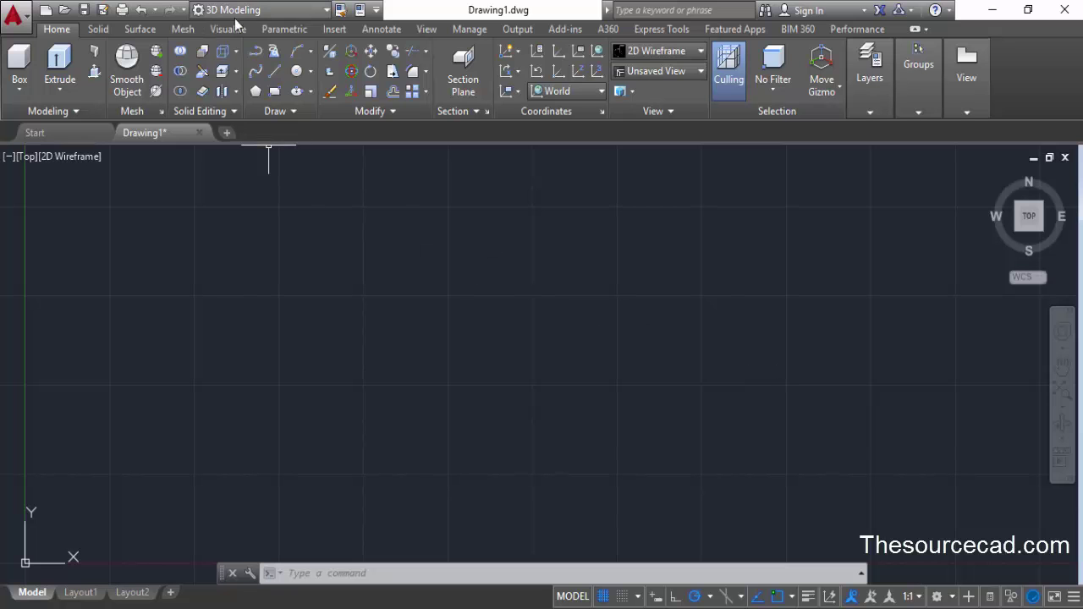
pyautogui.click(272, 11)
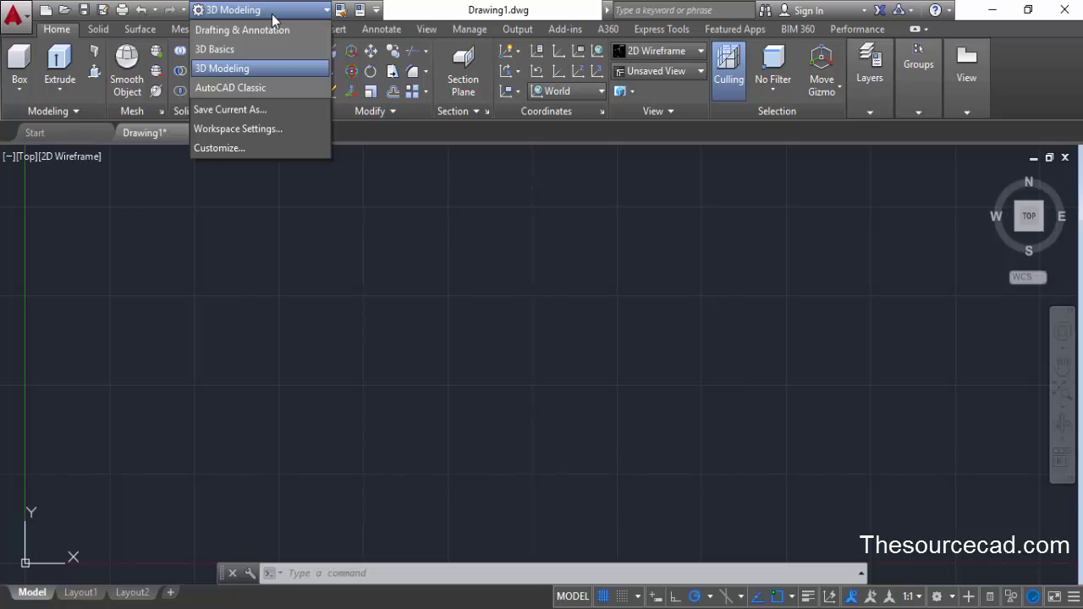
pyautogui.click(271, 14)
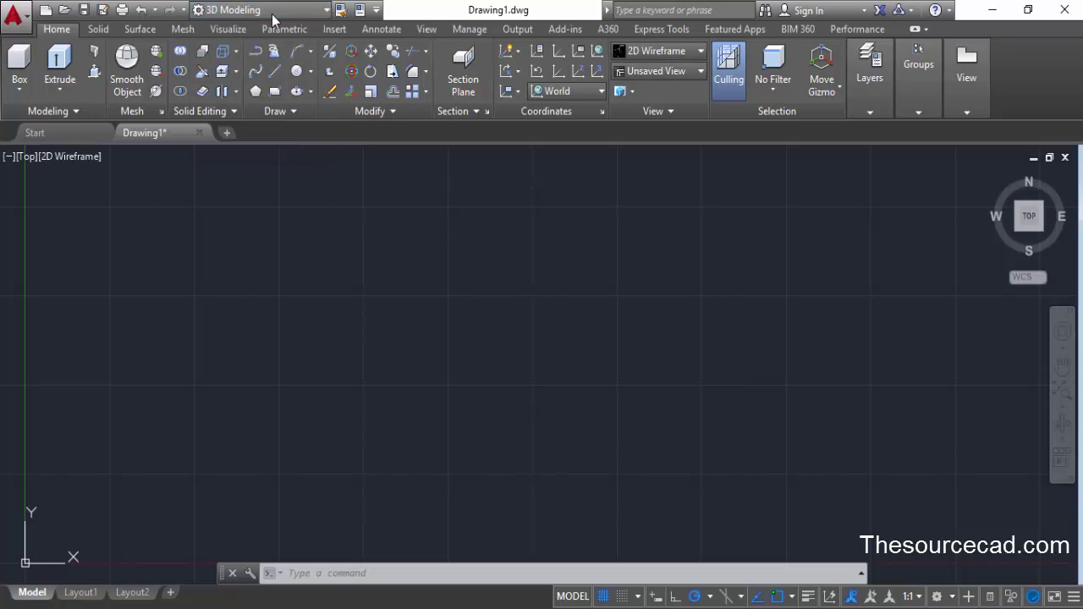
pyautogui.click(937, 597)
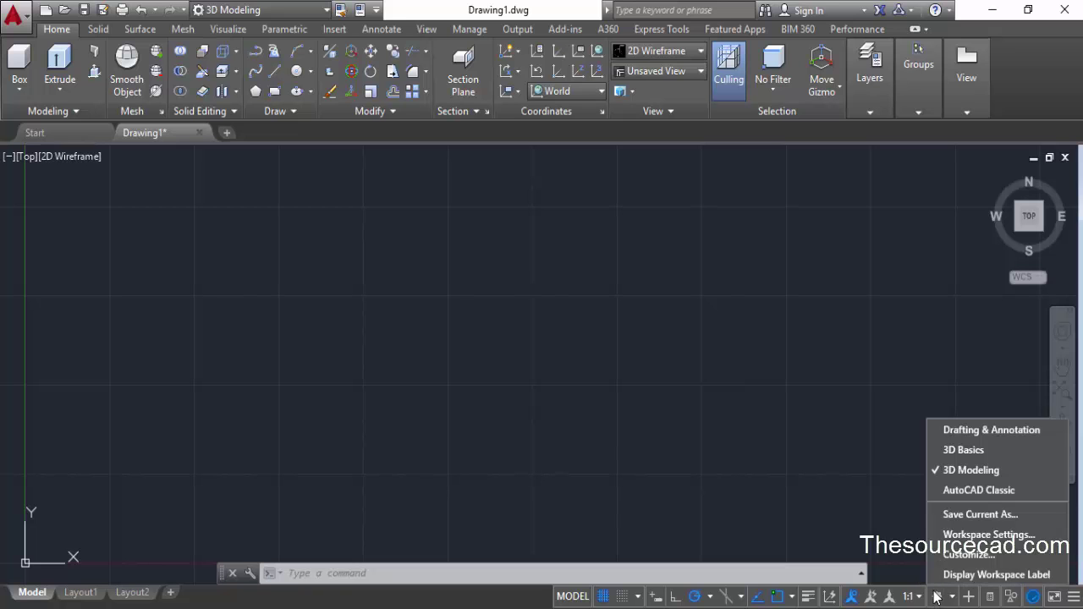
pyautogui.click(925, 468)
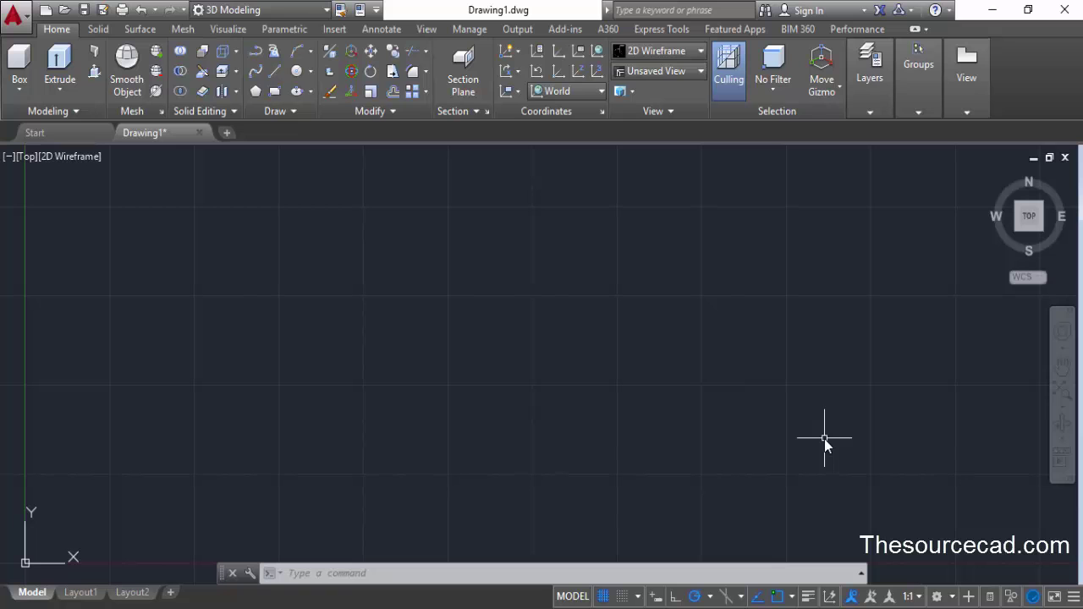
# Step: Draw a horizontal line 20 units long, running to the right in the upper part of the drawing area
pyautogui.click(274, 71)
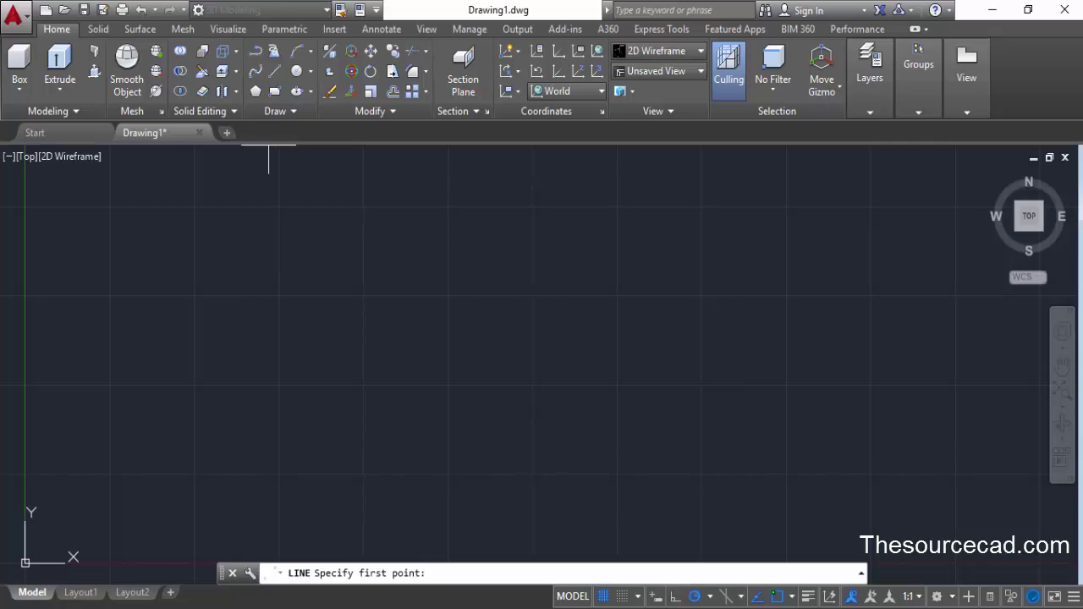
pyautogui.click(421, 251)
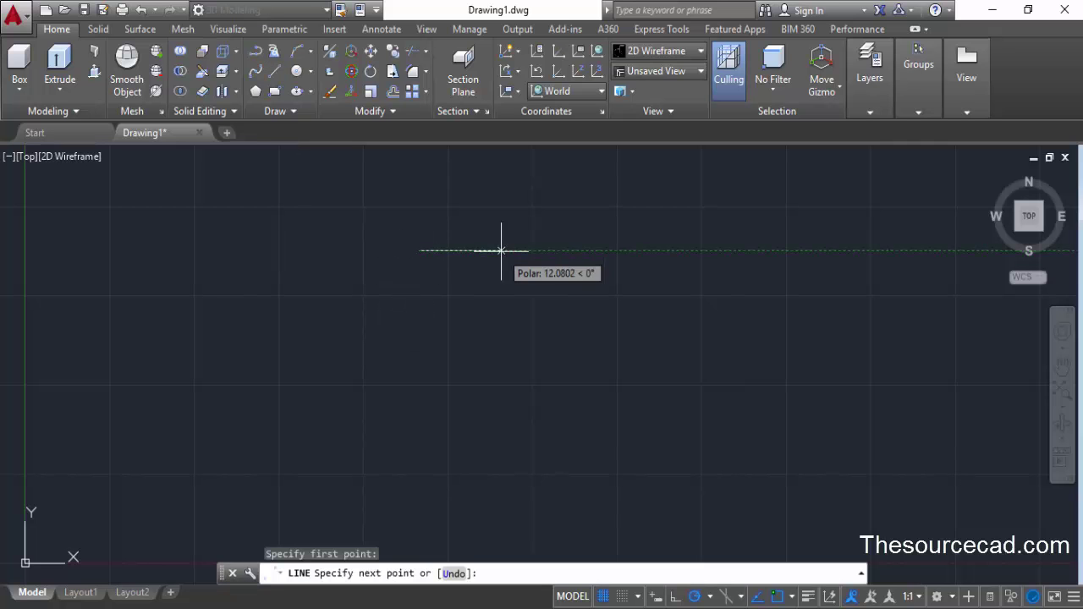
pyautogui.write('20')
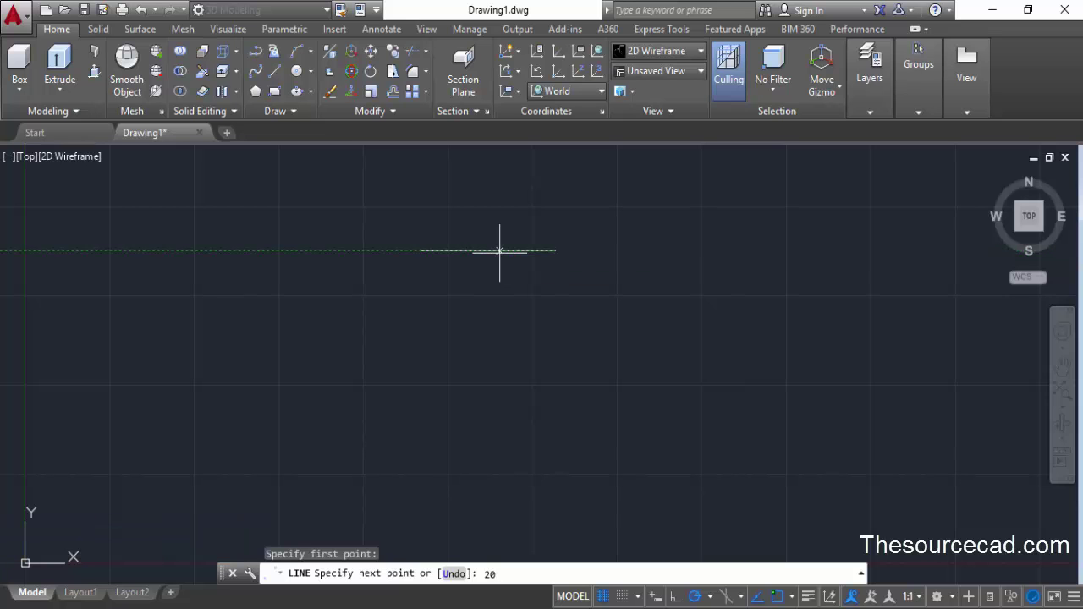
pyautogui.press('Return')
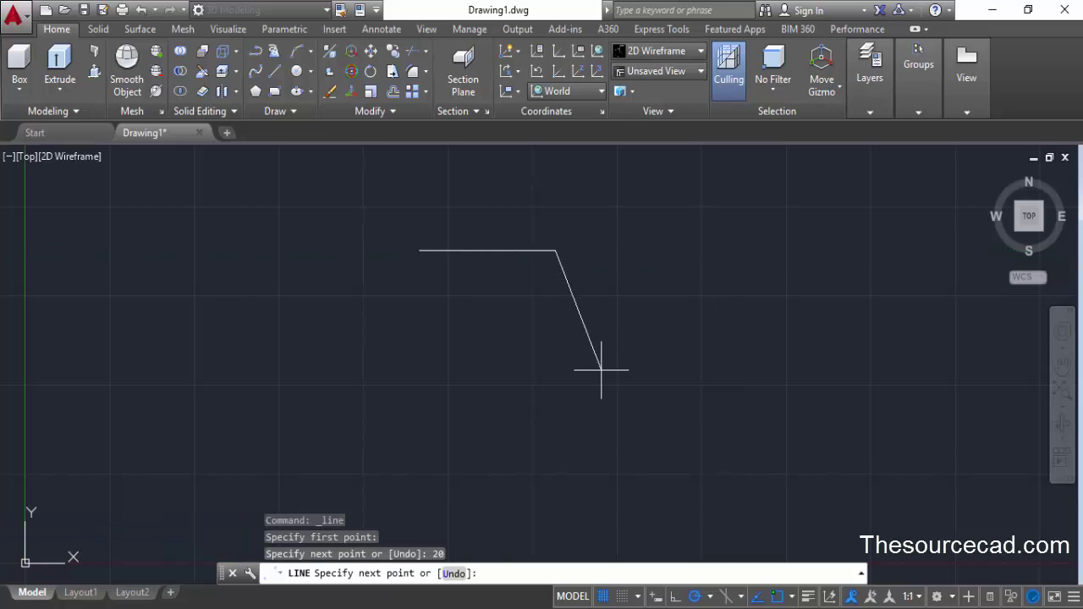
pyautogui.press('Return')
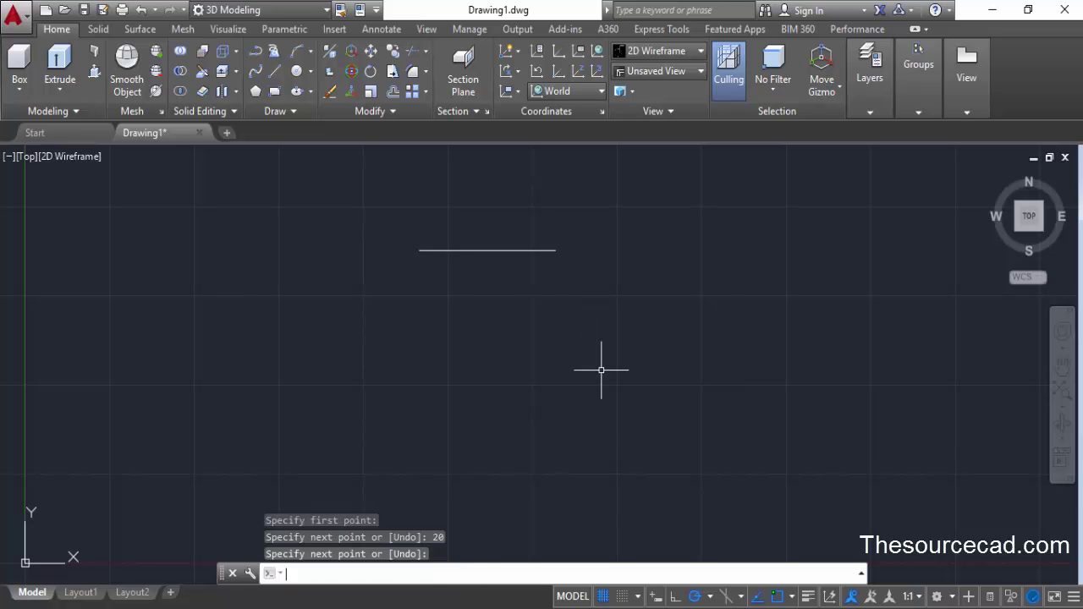
# Step: From the line's left end, draw segments 23 units down and 12.5 units right, and close the outline at the line's right end
pyautogui.press('Return')
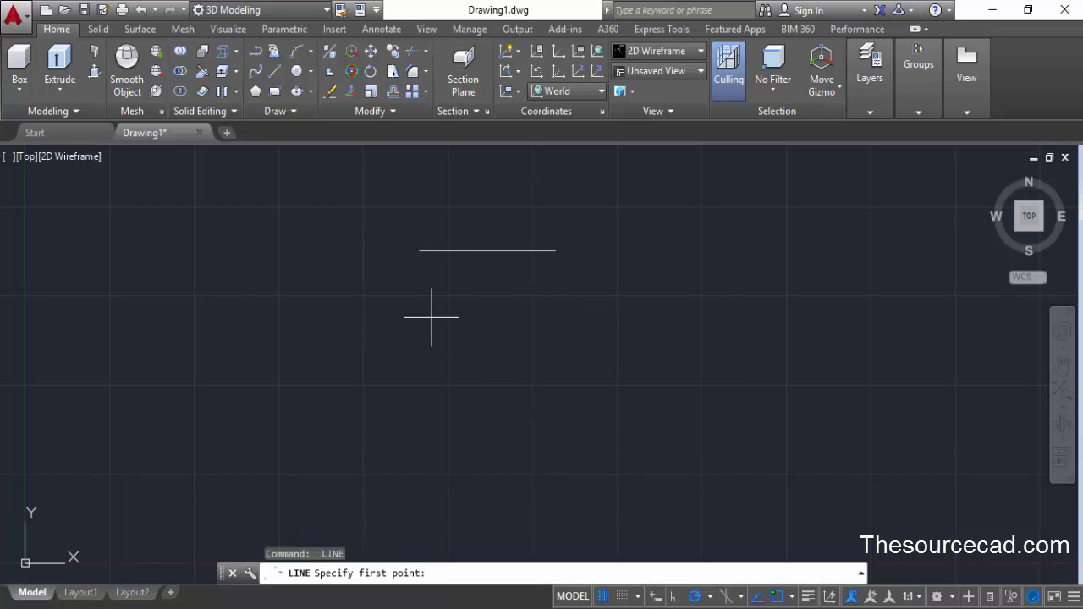
pyautogui.click(419, 250)
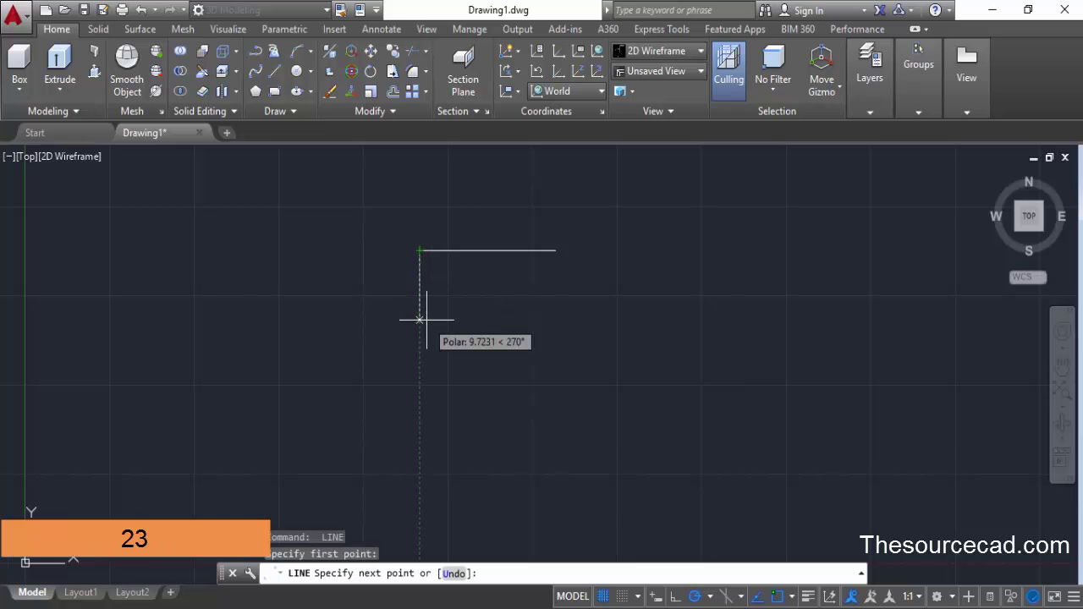
pyautogui.write('23')
pyautogui.press('Return')
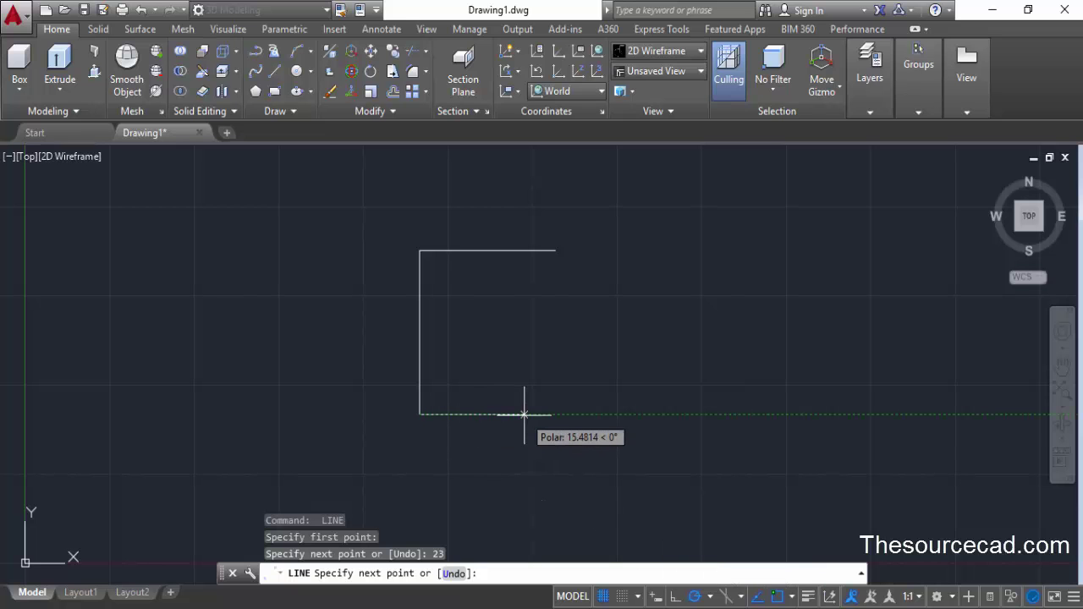
pyautogui.write('12.5')
pyautogui.press('Return')
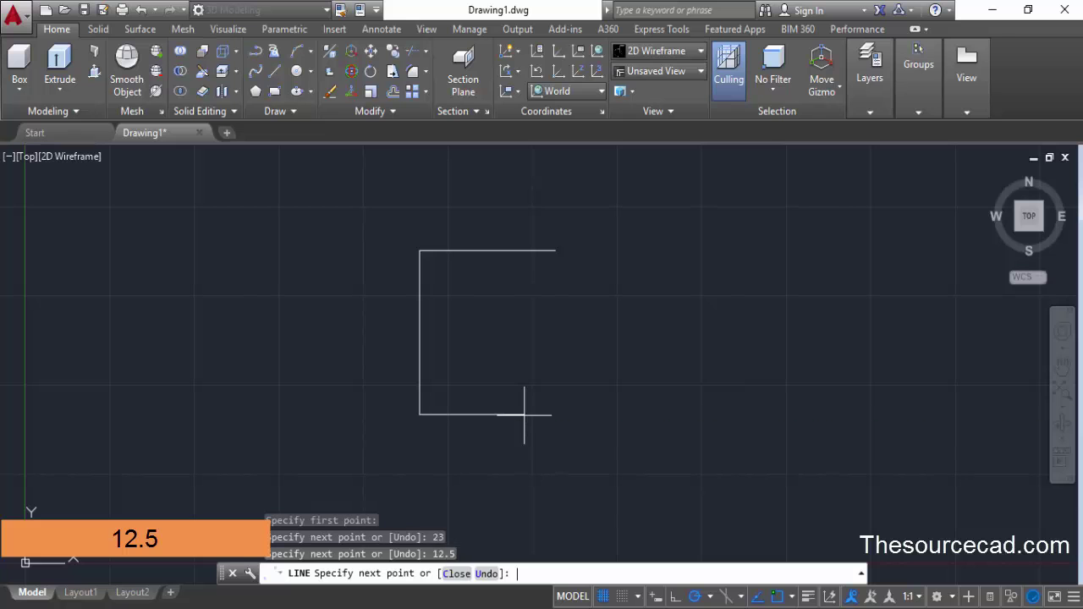
pyautogui.click(555, 251)
pyautogui.press('Return')
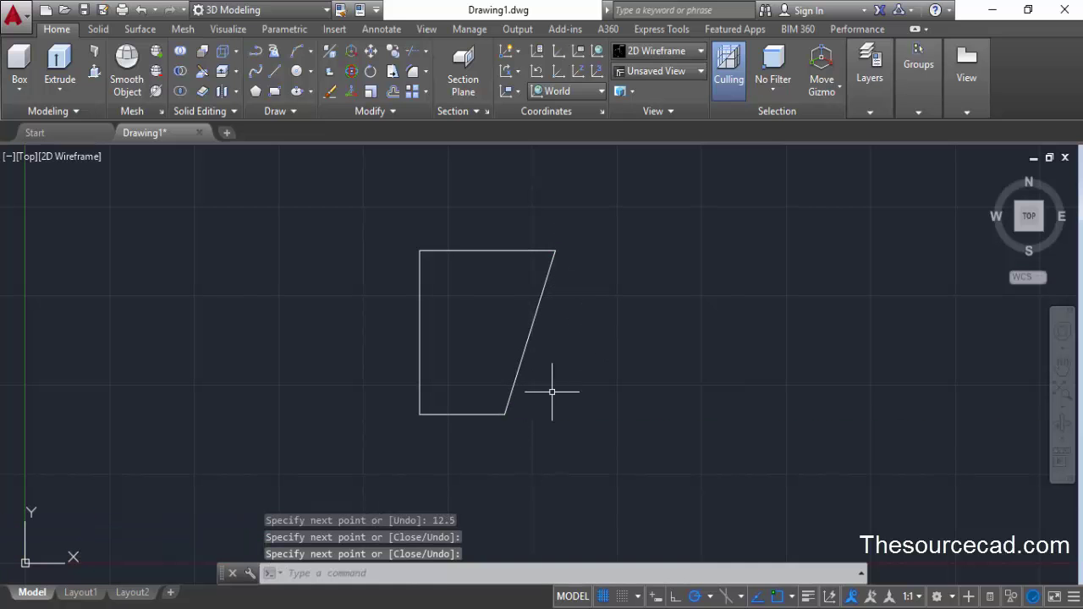
# Step: Draw a vertical line 47 units down from the lower-left corner of the closed outline
pyautogui.scroll(-2, 575, 339)
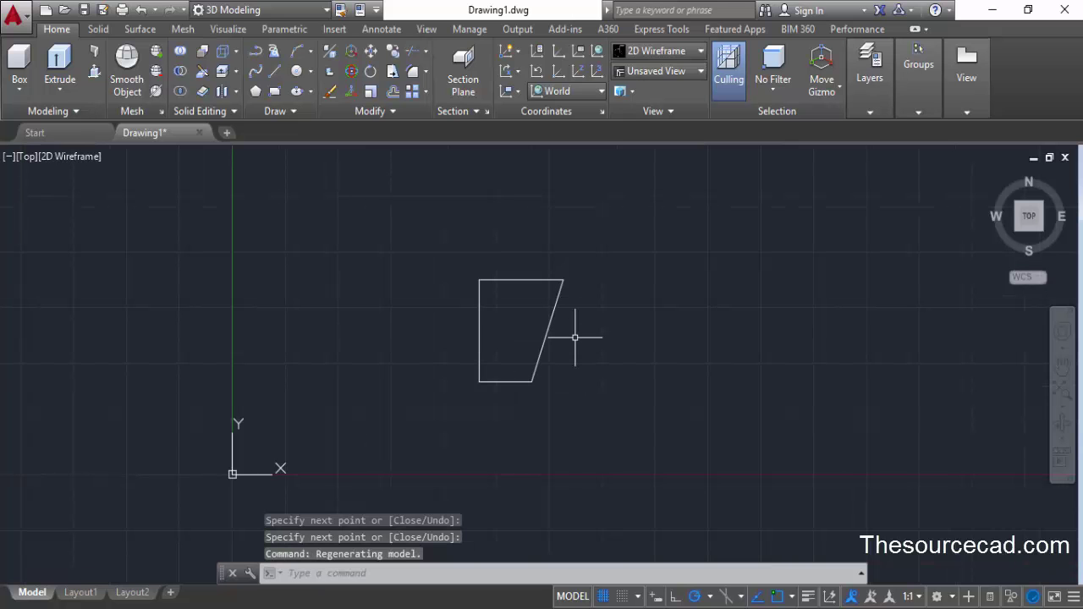
pyautogui.moveTo(573, 353)
pyautogui.mouseDown(button='middle')
pyautogui.moveTo(573, 266)
pyautogui.moveTo(585, 268)
pyautogui.mouseUp(button='middle')
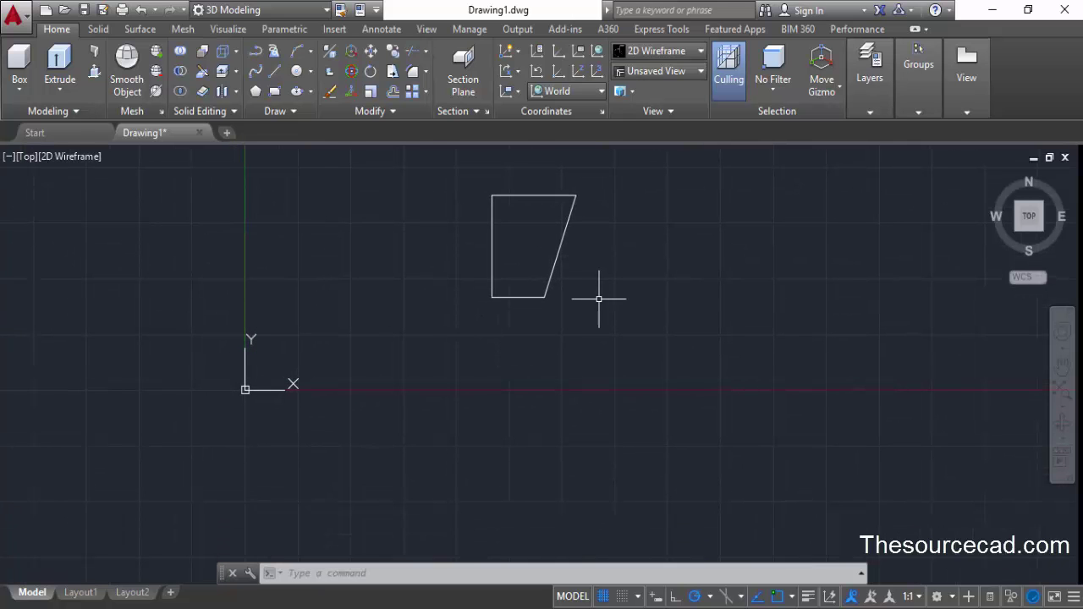
pyautogui.click(274, 71)
pyautogui.click(492, 297)
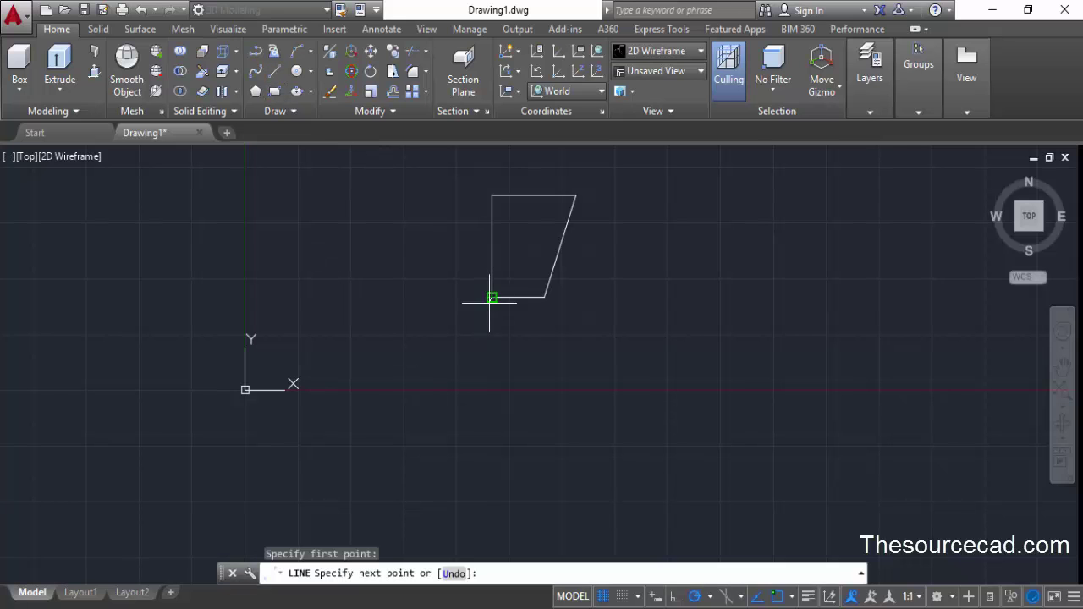
pyautogui.write('47')
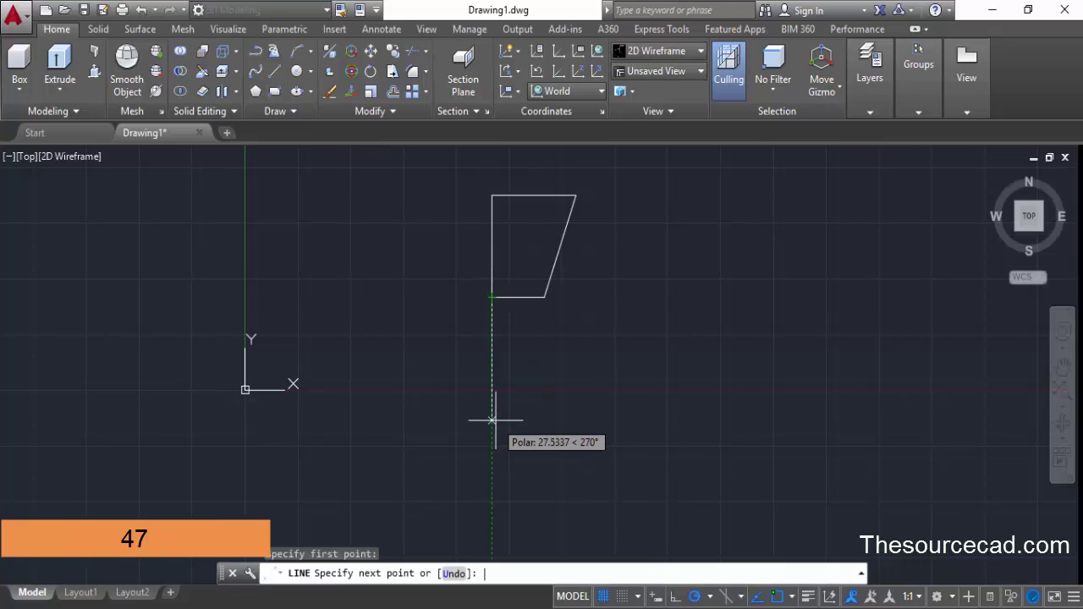
pyautogui.press('Return')
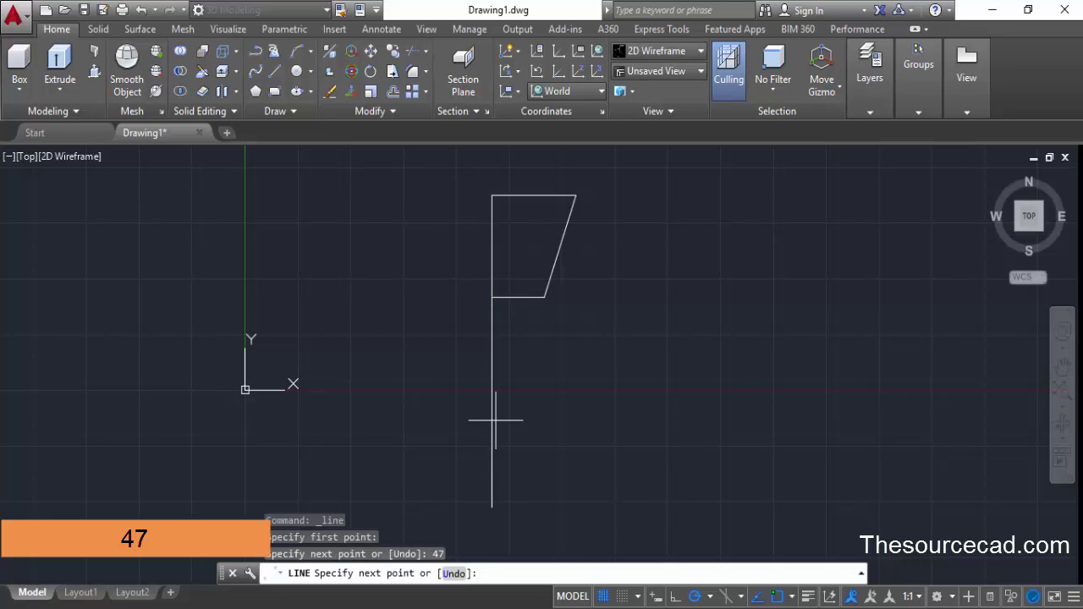
pyautogui.press('Return')
# Step: Offset the long vertical line below the outline 10 units to the right
pyautogui.scroll(-2, 573, 403)
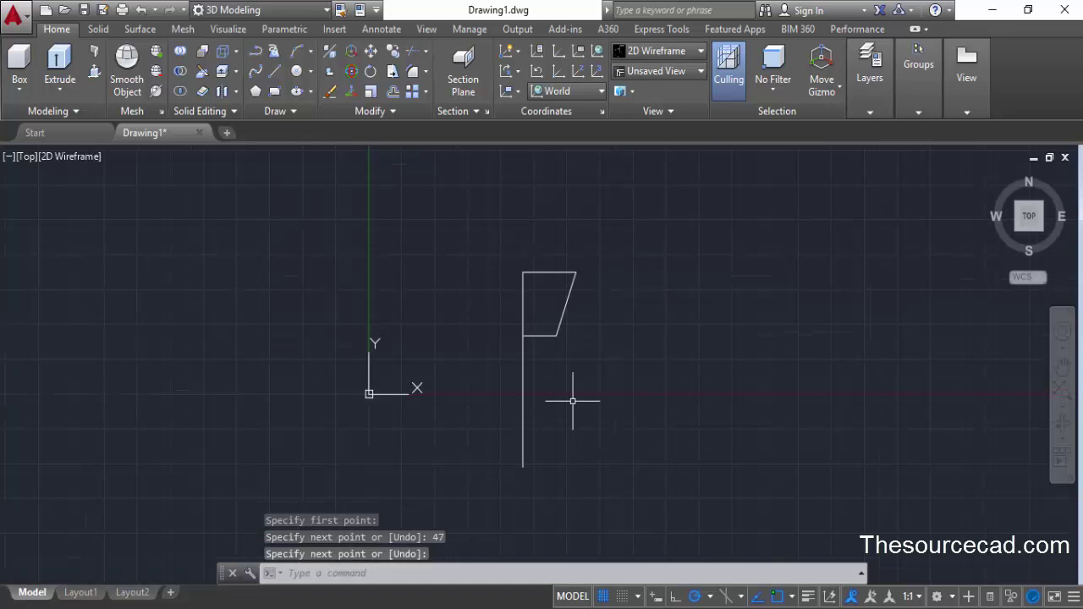
pyautogui.moveTo(568, 399); pyautogui.dragTo(482, 338, button='middle')
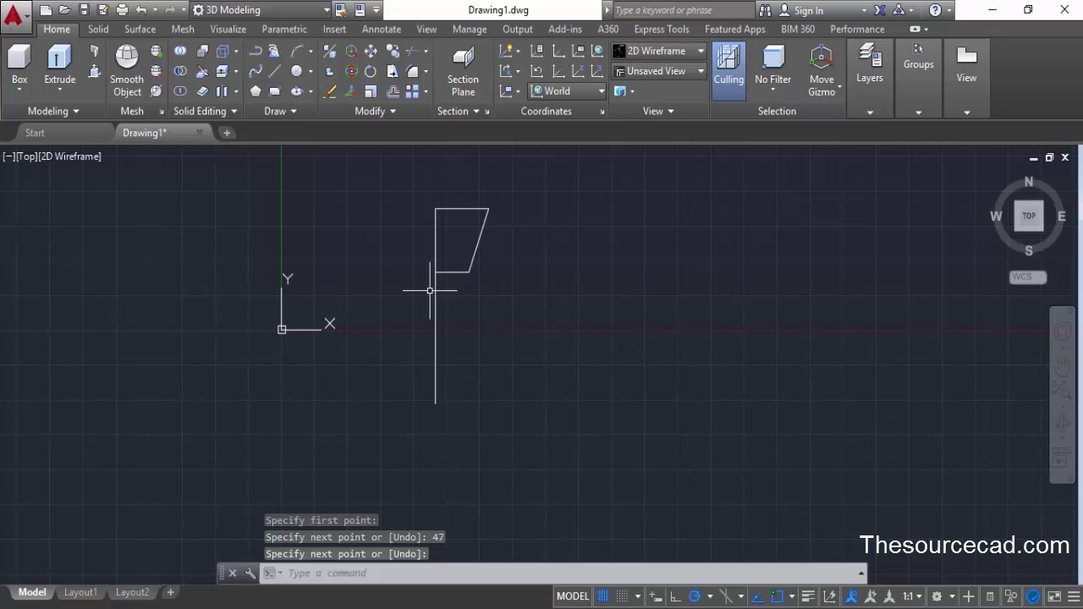
pyautogui.click(389, 93)
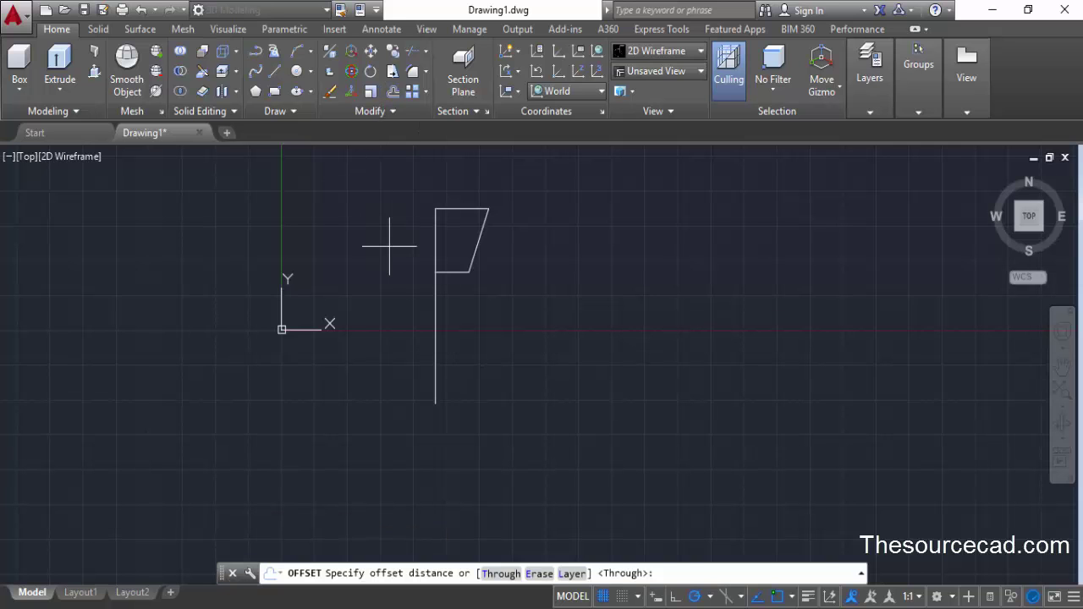
pyautogui.write('10')
pyautogui.press('Return')
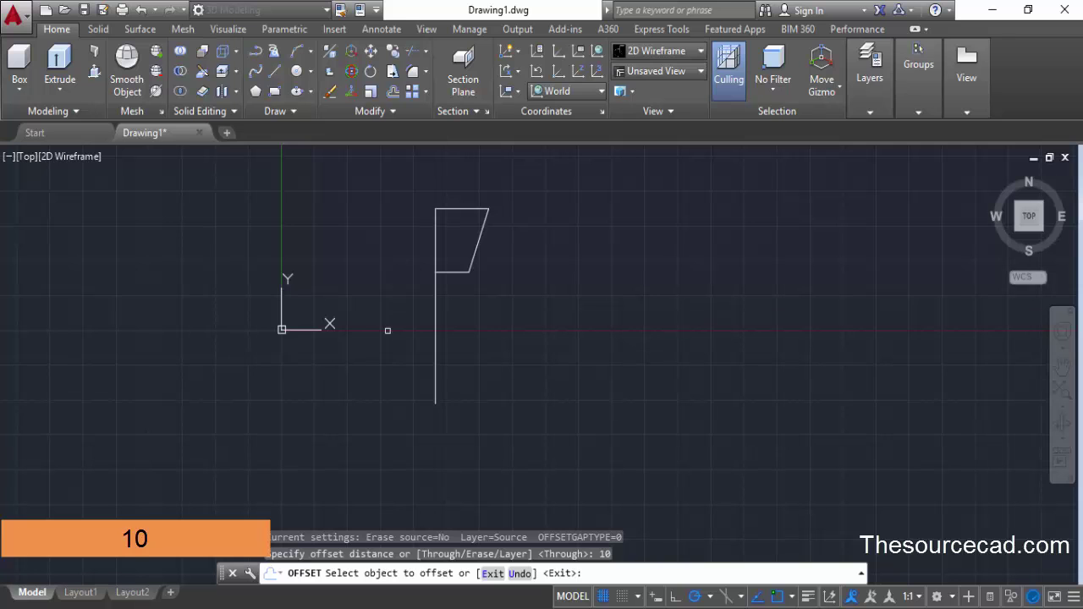
pyautogui.click(431, 315)
pyautogui.click(495, 311)
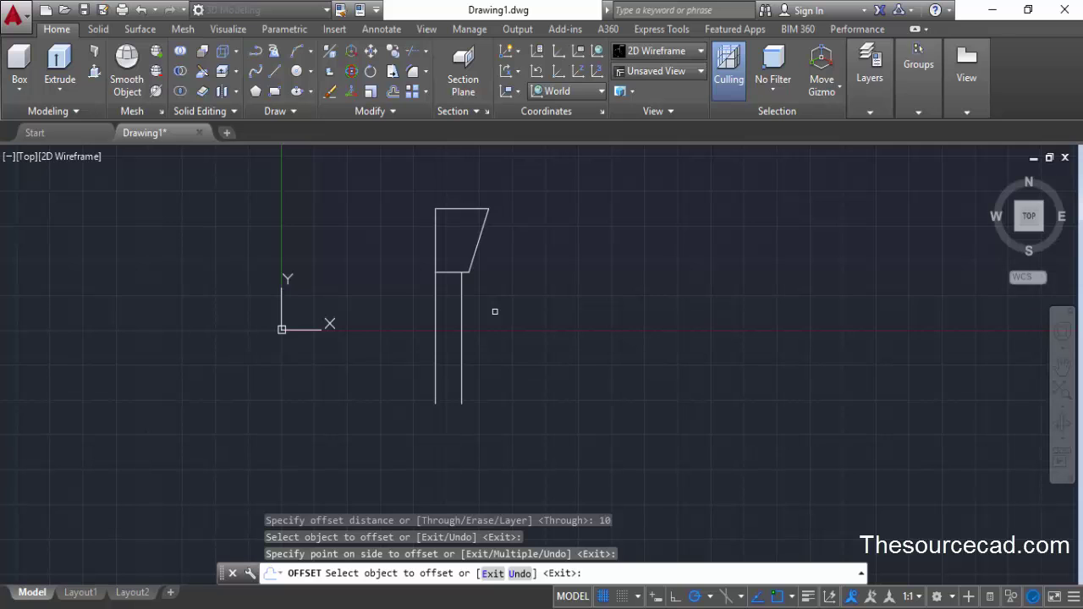
pyautogui.press('Return')
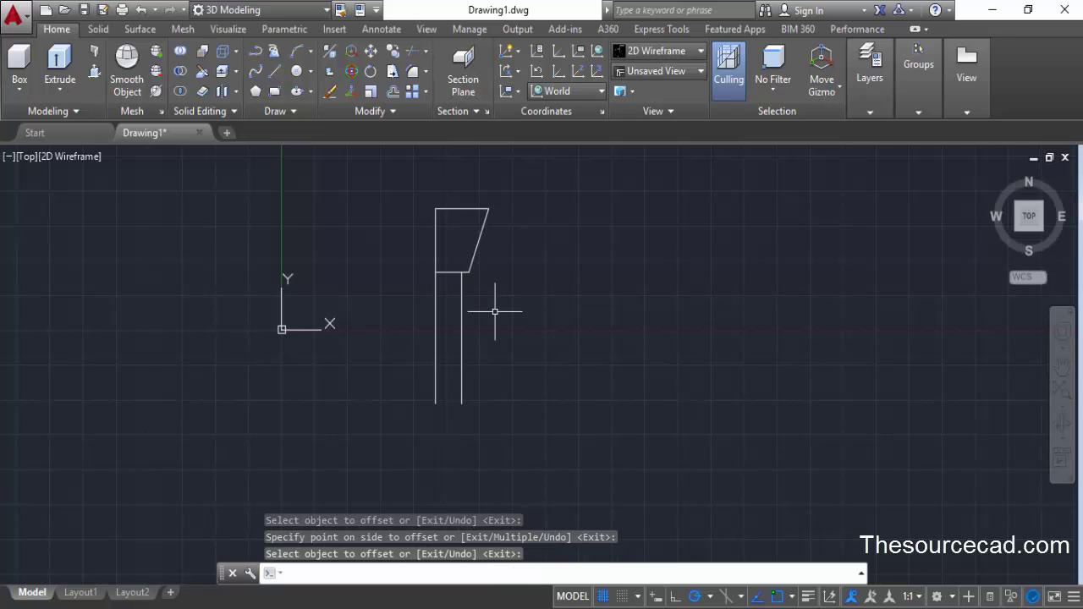
# Step: Offset the same leftmost vertical line 12.5 units to the right
pyautogui.press('Return')
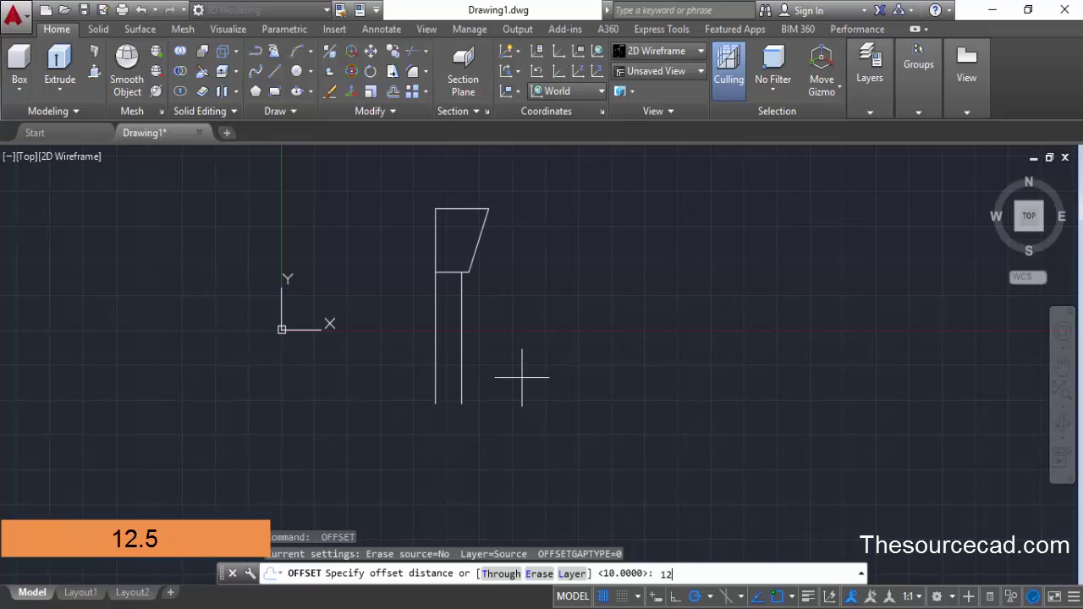
pyautogui.write('12.5')
pyautogui.press('Return')
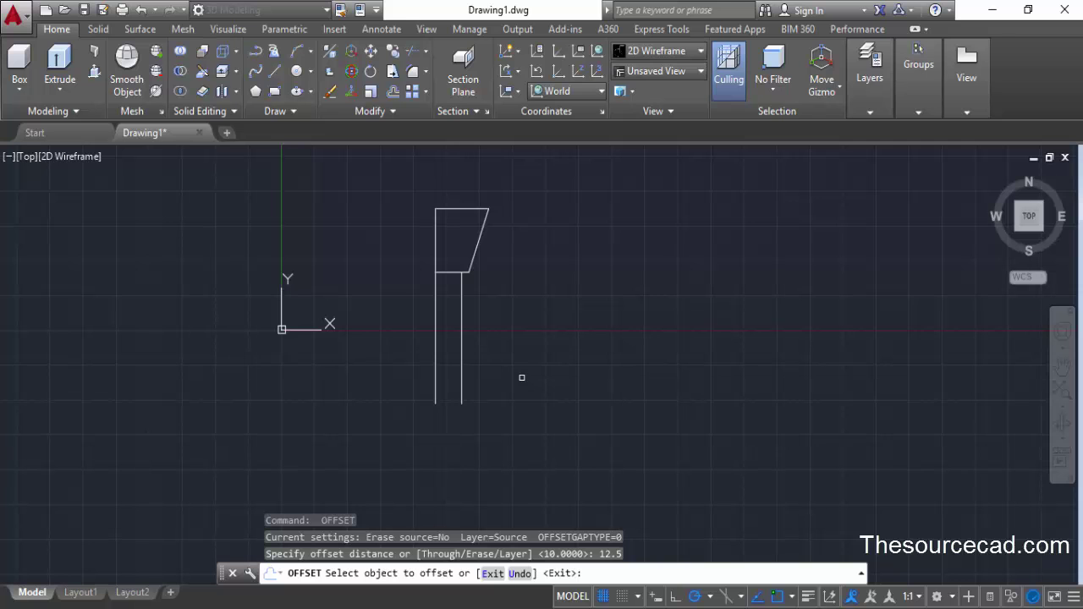
pyautogui.click(437, 378)
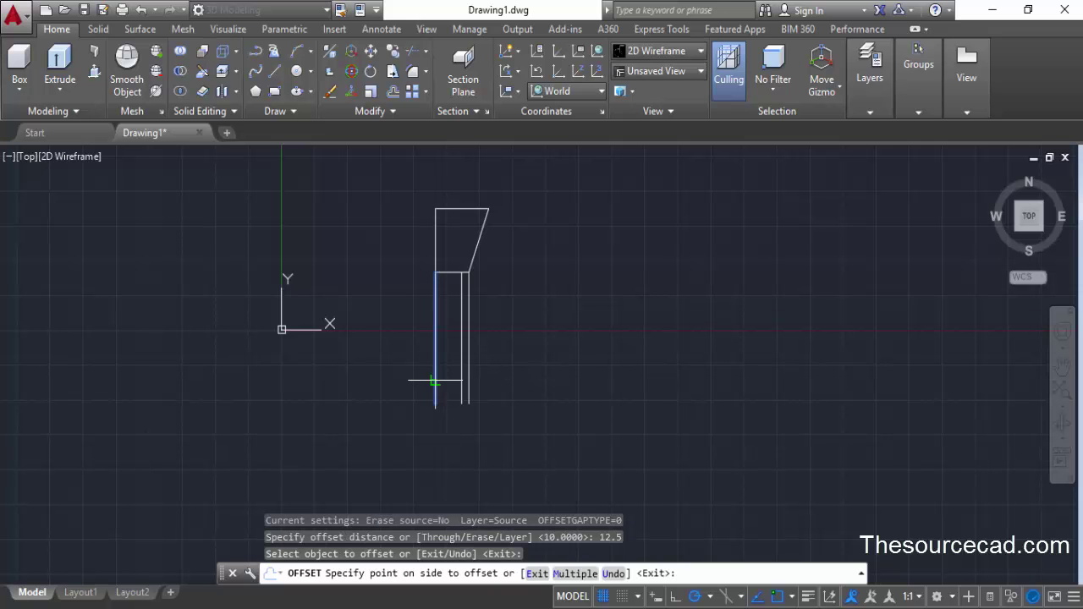
pyautogui.click(518, 379)
pyautogui.press('Return')
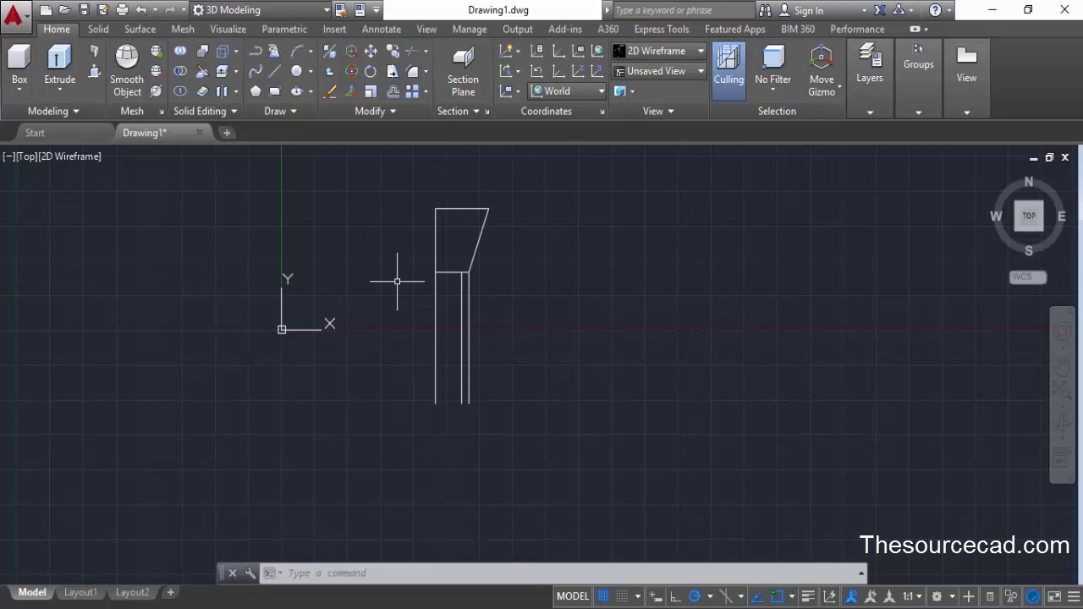
# Step: Draw a line 19 units up from the leftmost vertical's lower end, continuing horizontally and perpendicular to the outermost right vertical
pyautogui.click(278, 71)
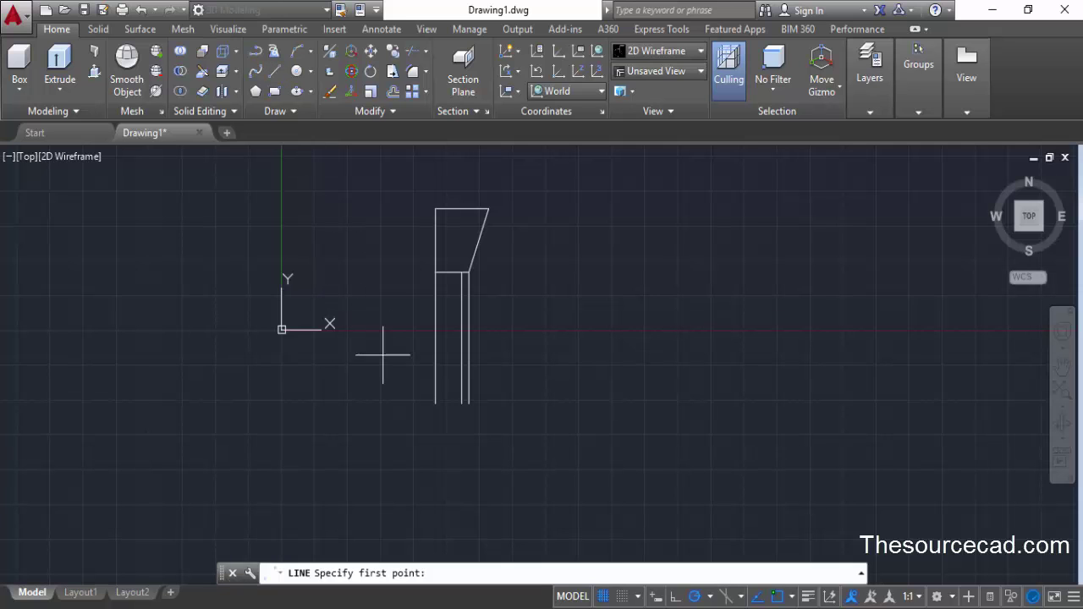
pyautogui.click(435, 403)
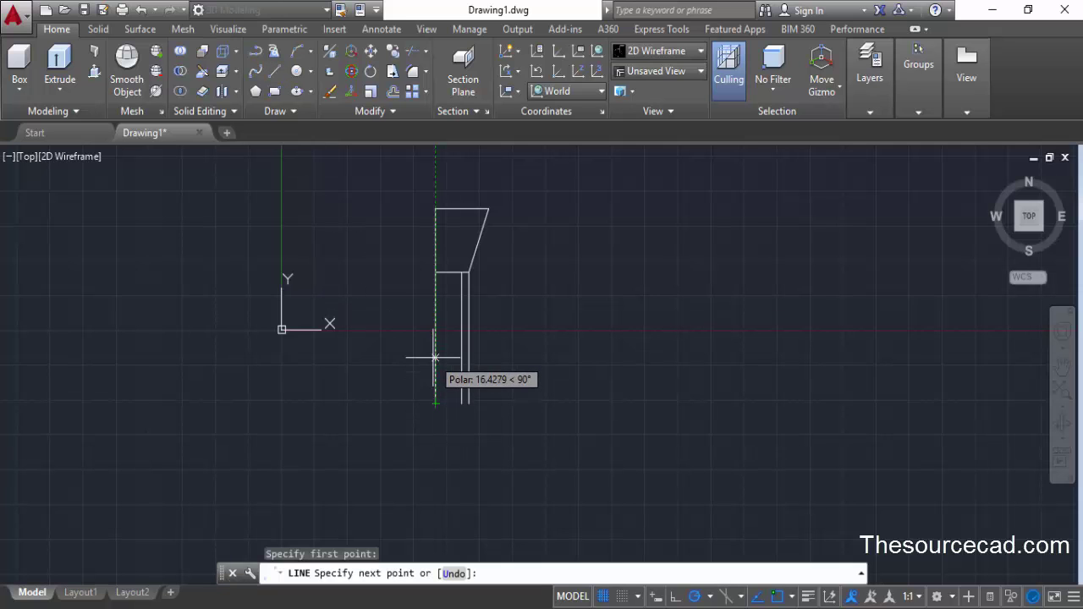
pyautogui.write('1')
pyautogui.press('Return')
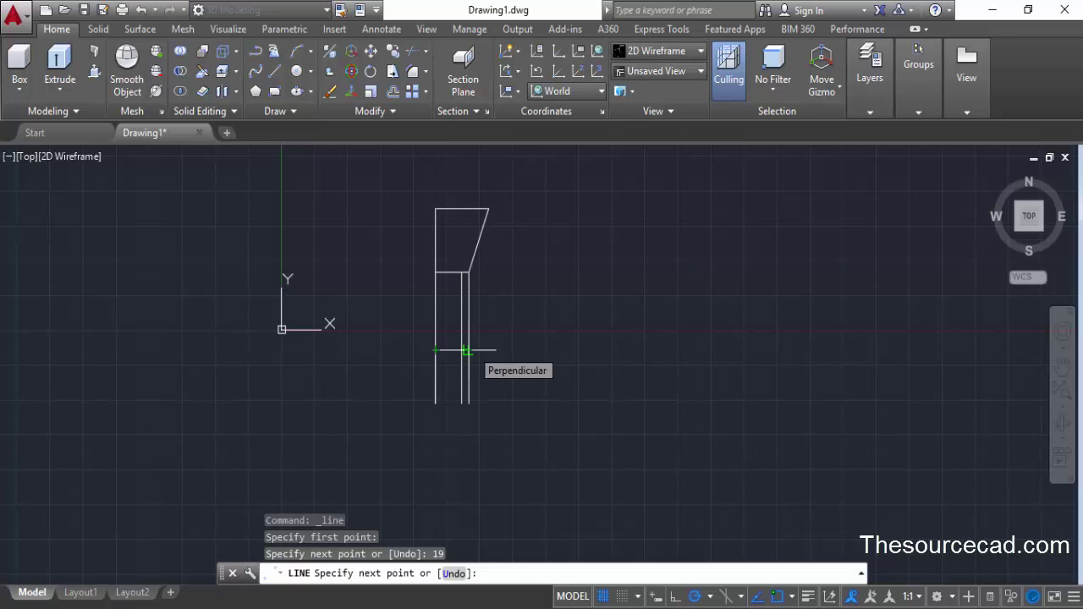
pyautogui.click(468, 349)
pyautogui.press('Return')
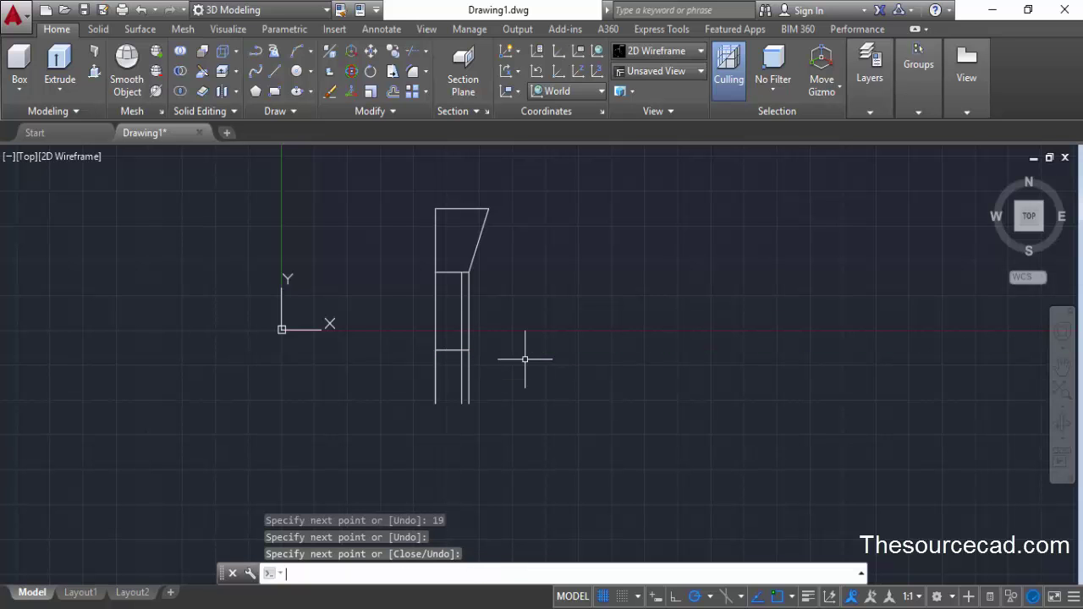
# Step: Close the profile's lower end with a horizontal line between the lower ends of the leftmost and outermost right verticals
pyautogui.click(277, 75)
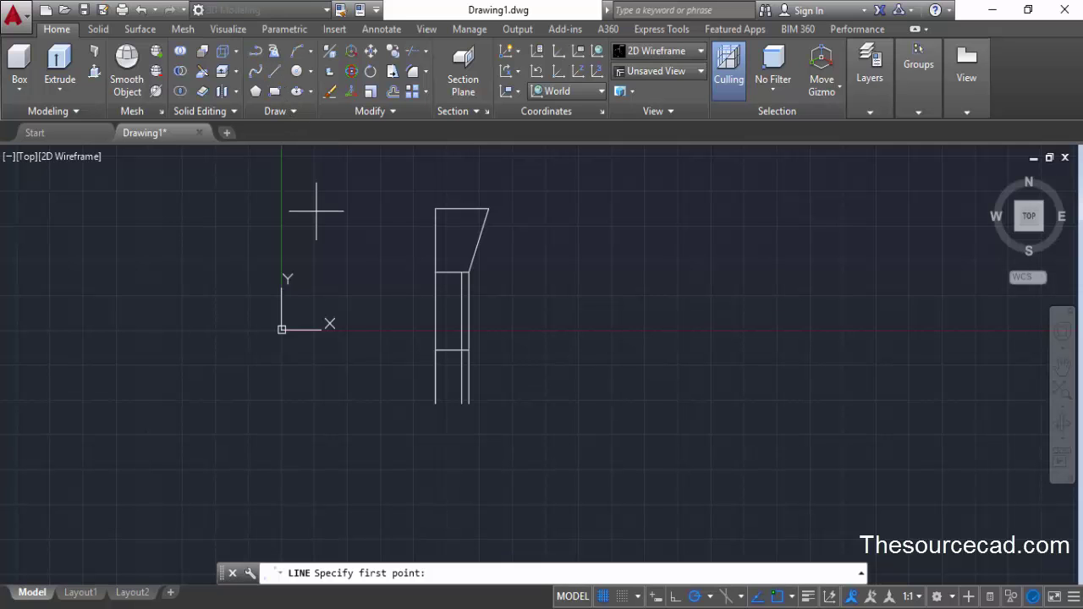
pyautogui.click(435, 404)
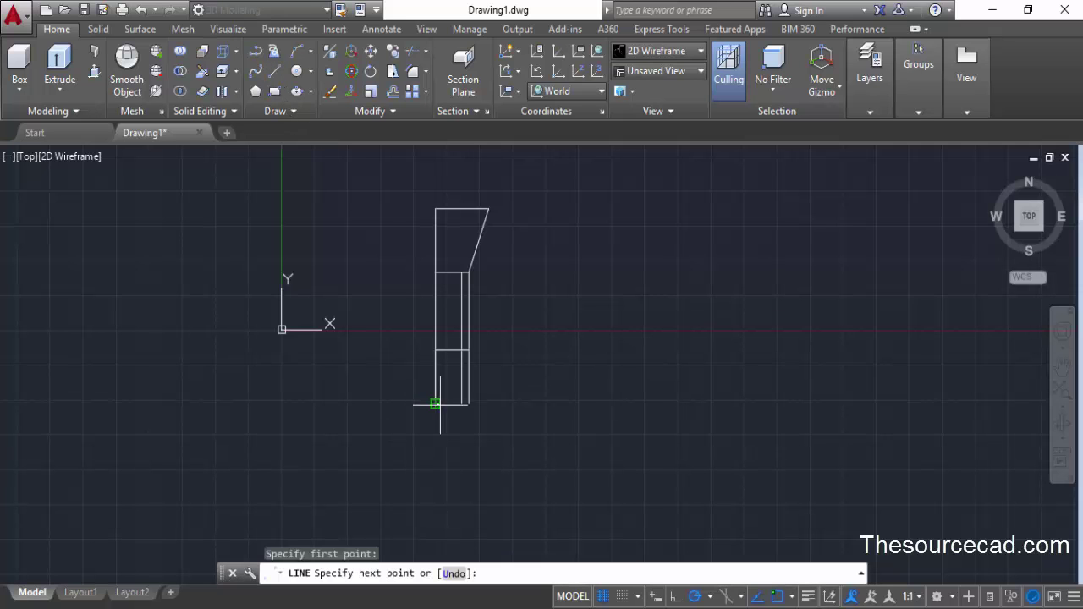
pyautogui.click(468, 404)
pyautogui.press('Return')
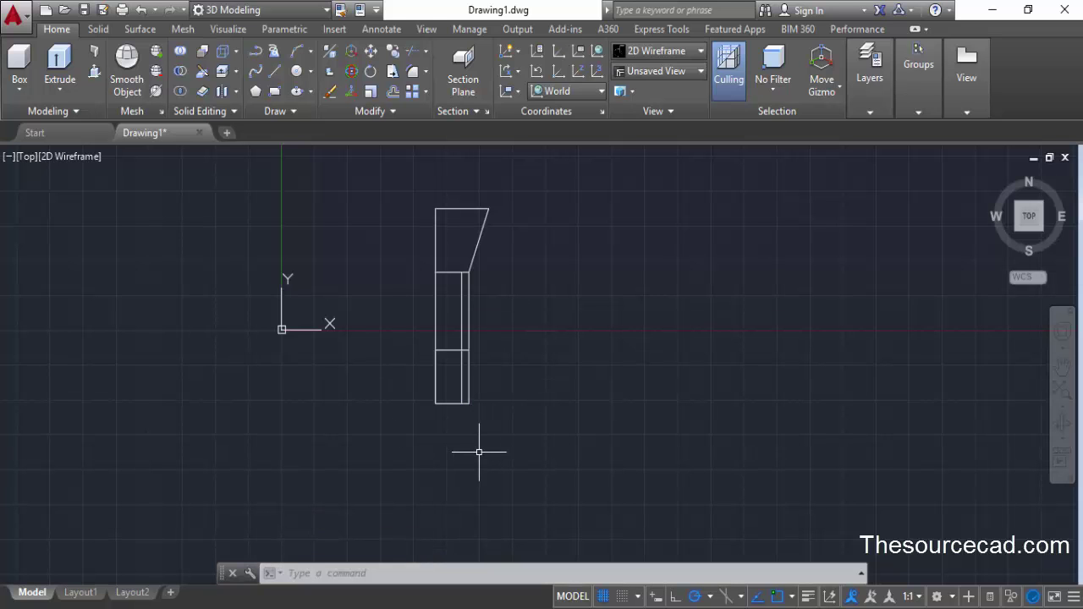
# Step: Trim the outer right vertical between the two horizontal dividers, the inner vertical below them, and the dividers' interior portions
pyautogui.click(413, 60)
pyautogui.press('Return')
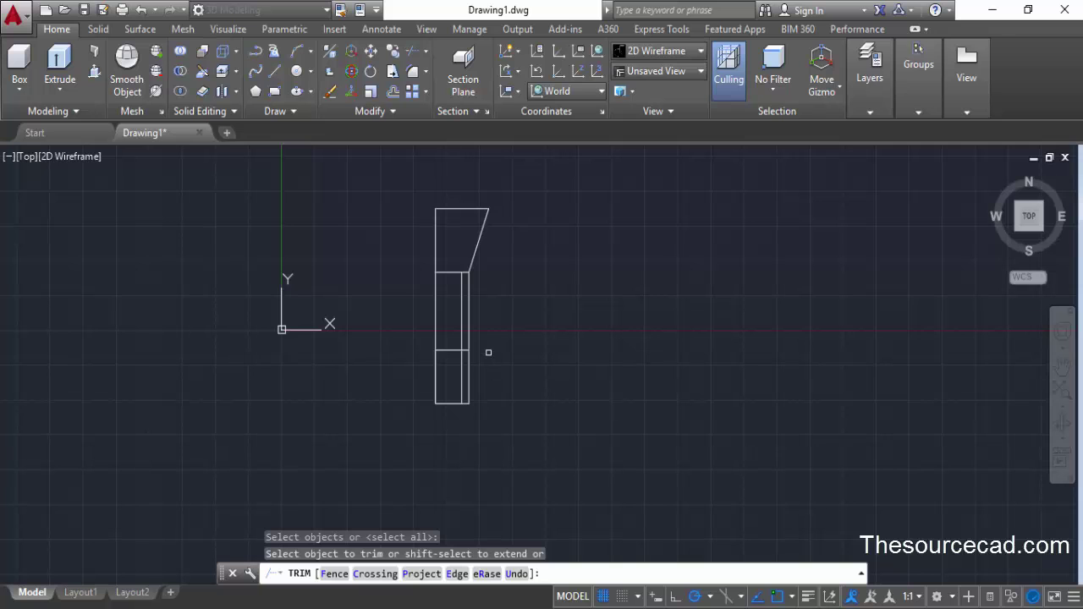
pyautogui.click(476, 324)
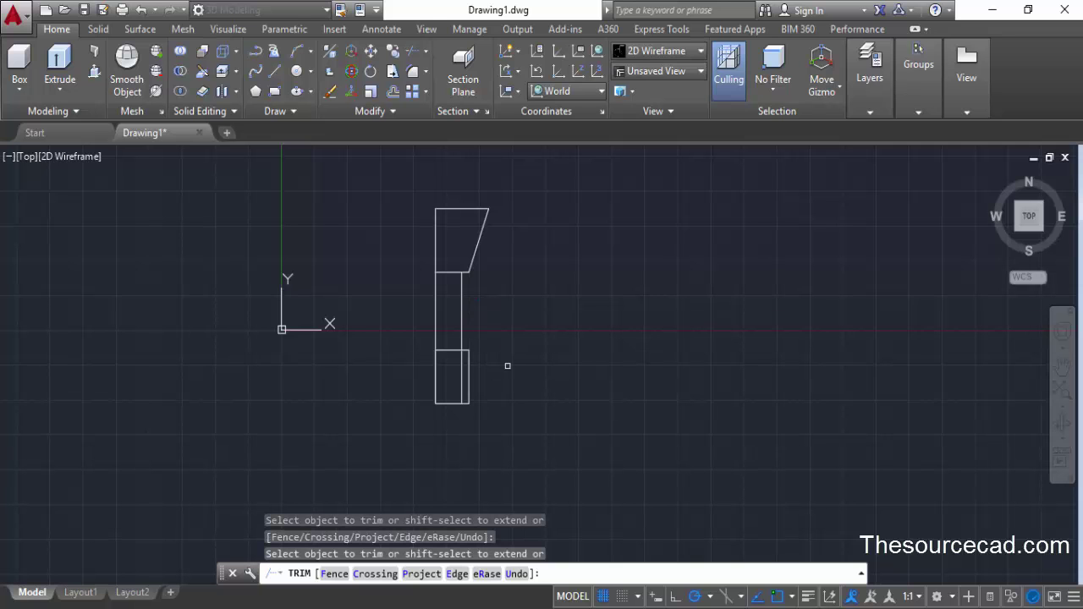
pyautogui.click(468, 374)
pyautogui.click(463, 368)
pyautogui.click(468, 390)
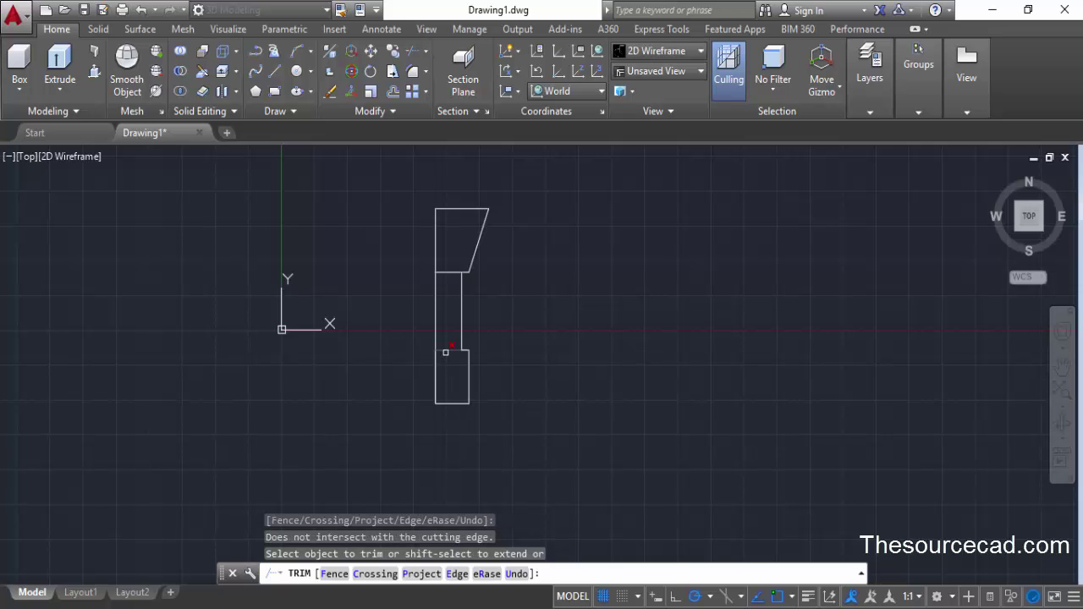
pyautogui.click(446, 349)
pyautogui.click(440, 288)
pyautogui.click(465, 338)
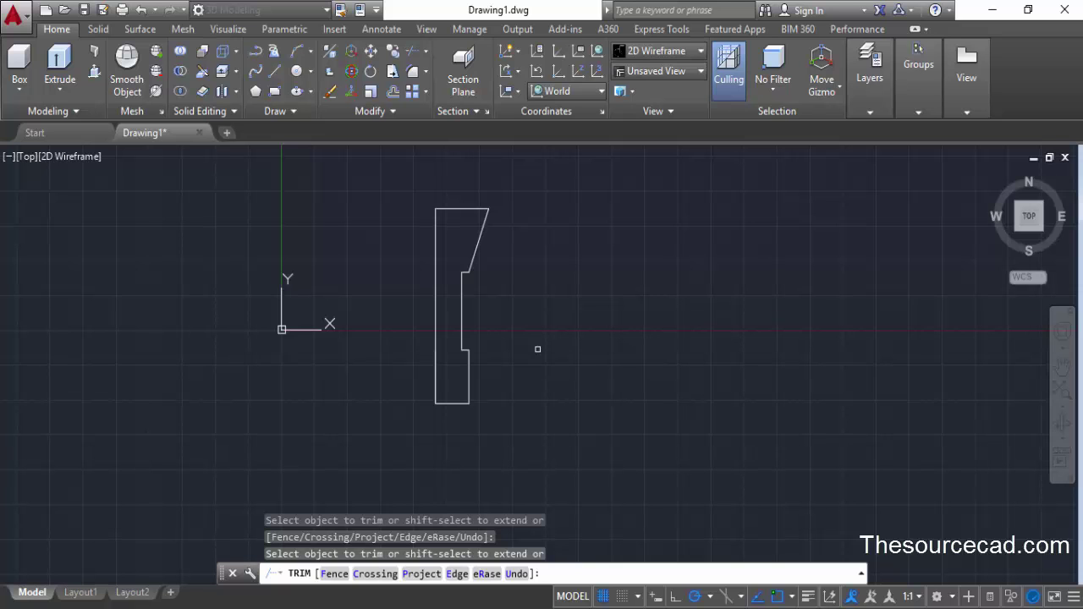
pyautogui.press('Return')
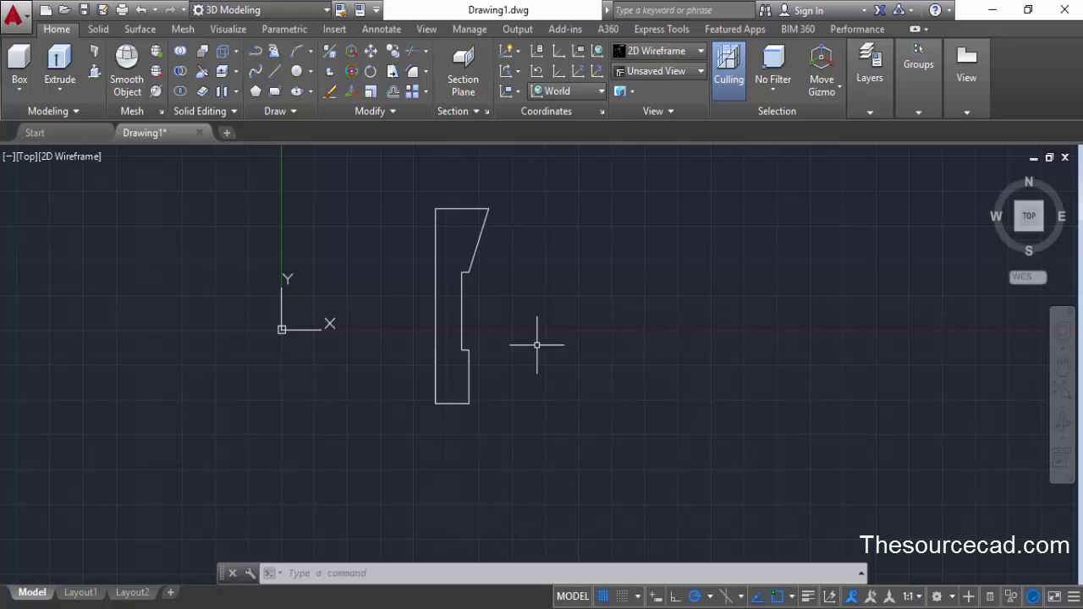
# Step: Fillet the upper inner corner of the recess on the profile's right side with radius 1
pyautogui.click(413, 71)
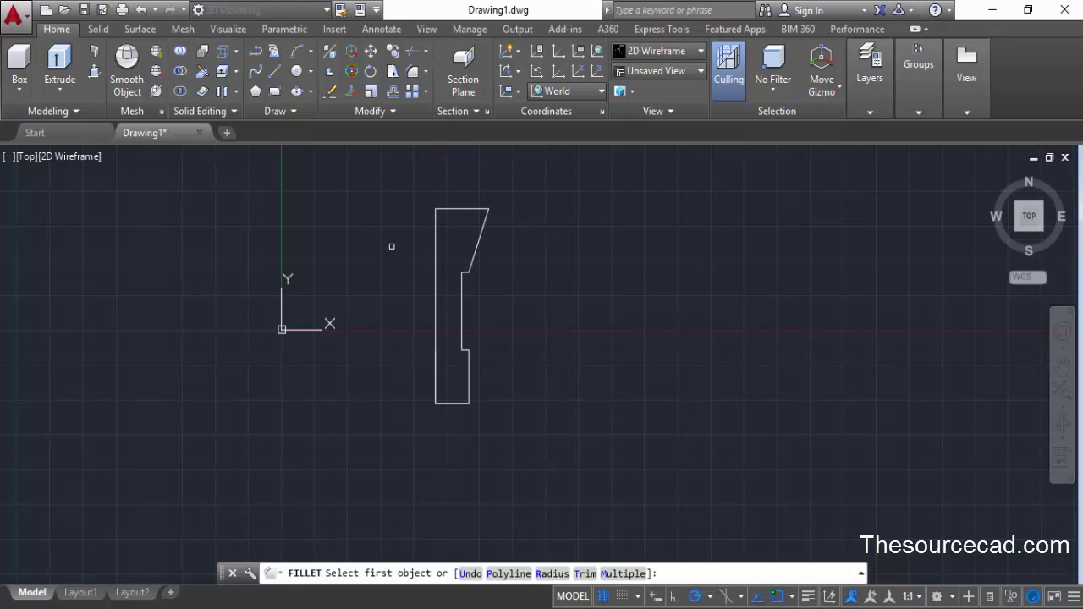
pyautogui.click(552, 574)
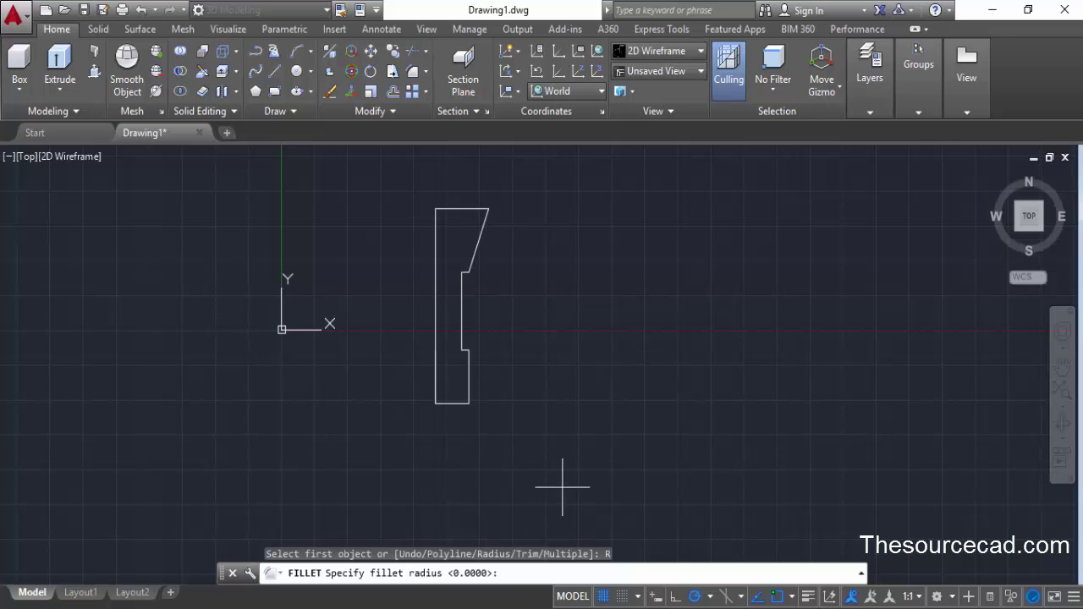
pyautogui.write('1')
pyautogui.press('Return')
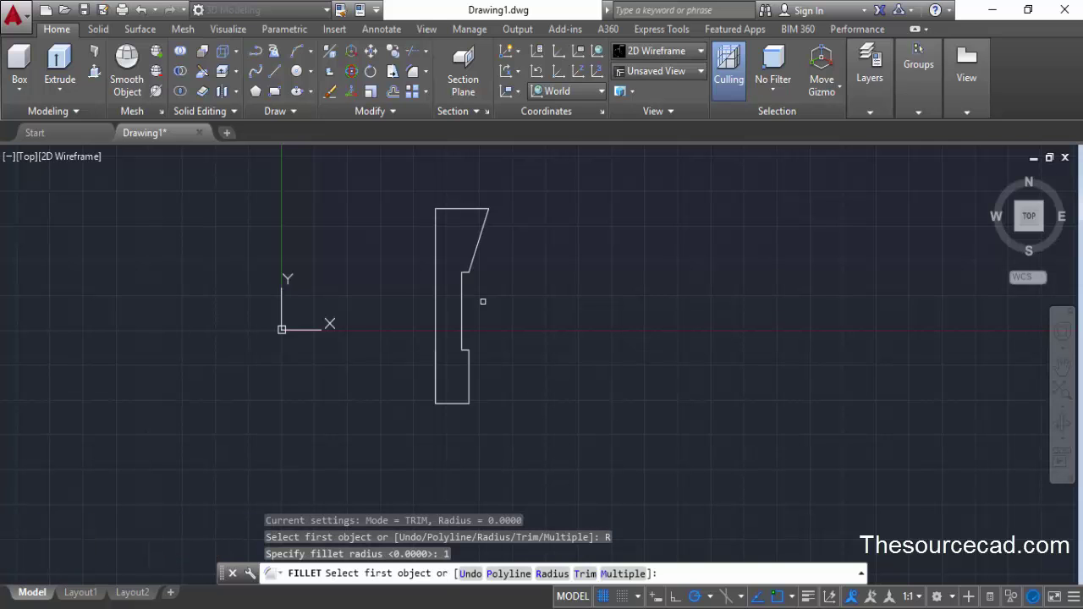
pyautogui.click(462, 282)
pyautogui.scroll(5, 466, 286)
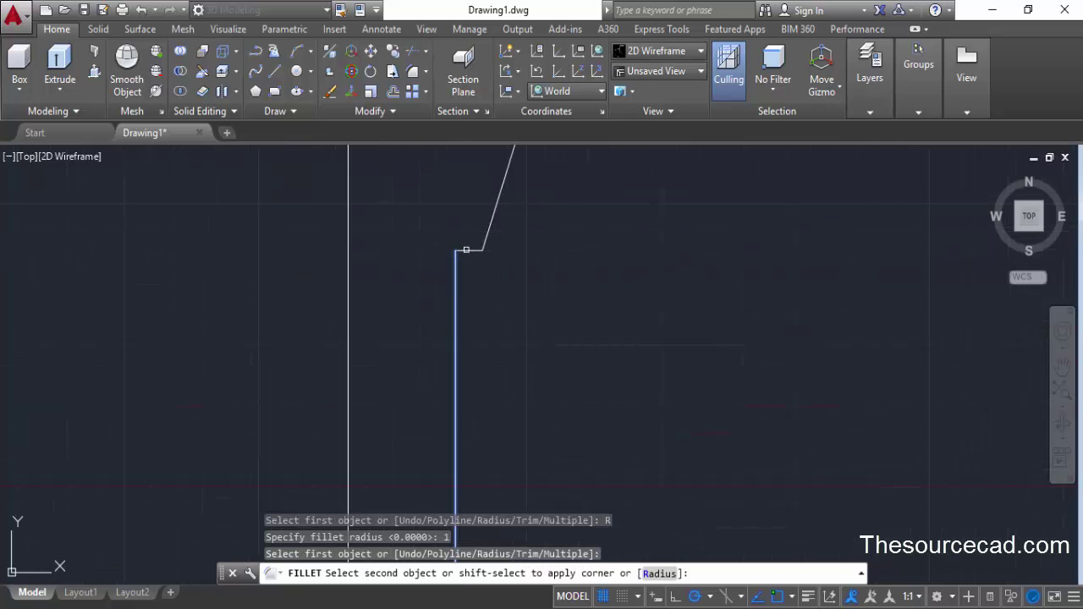
pyautogui.click(466, 249)
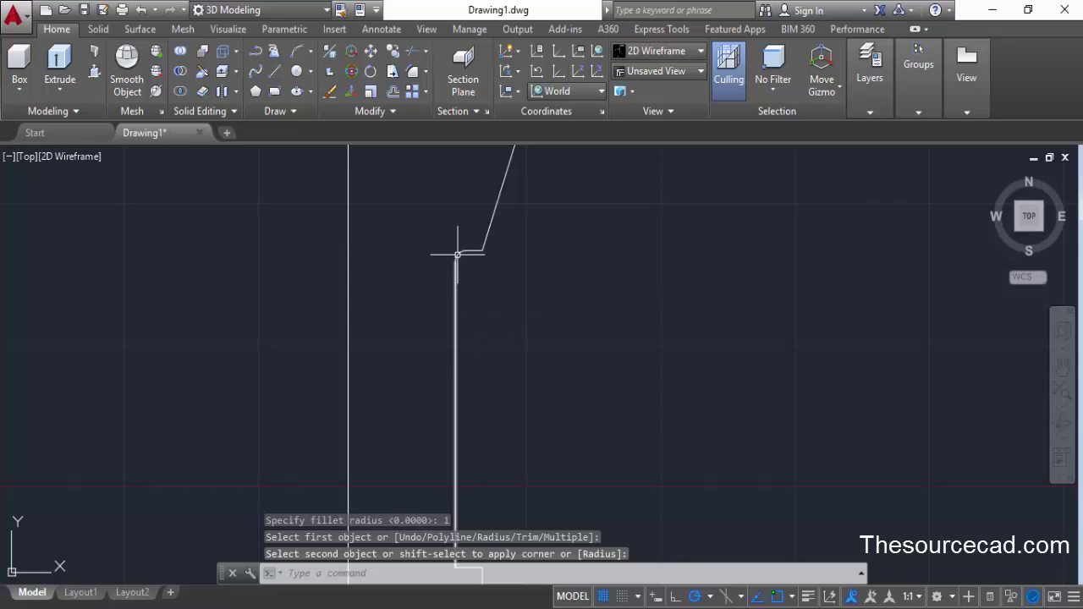
# Step: Fillet the recess's lower inner corner with the same radius of 1
pyautogui.scroll(-2, 508, 315)
pyautogui.scroll(-2, 519, 356)
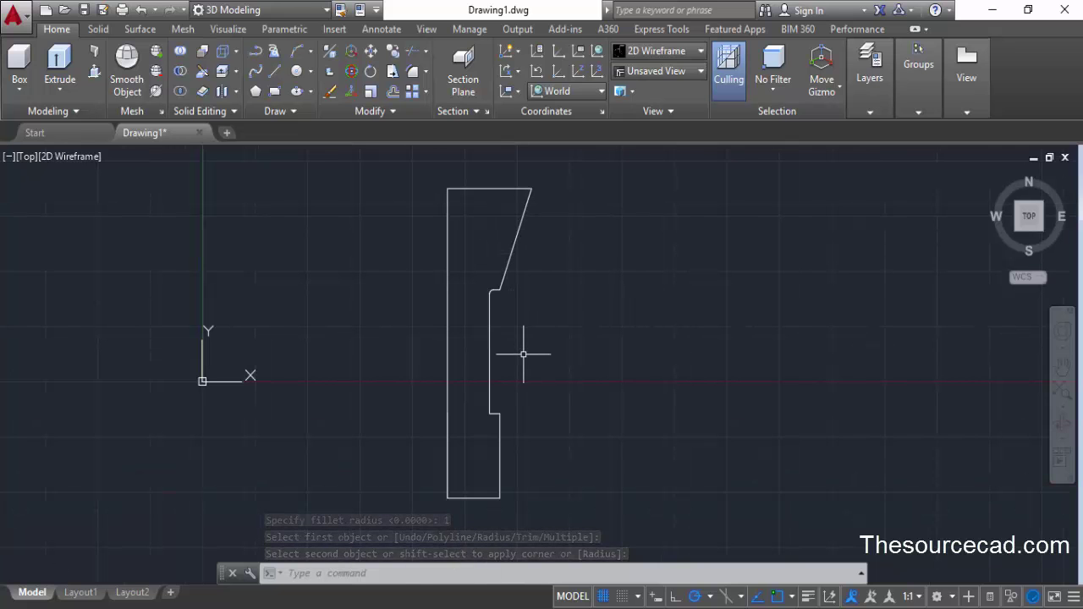
pyautogui.press('Return')
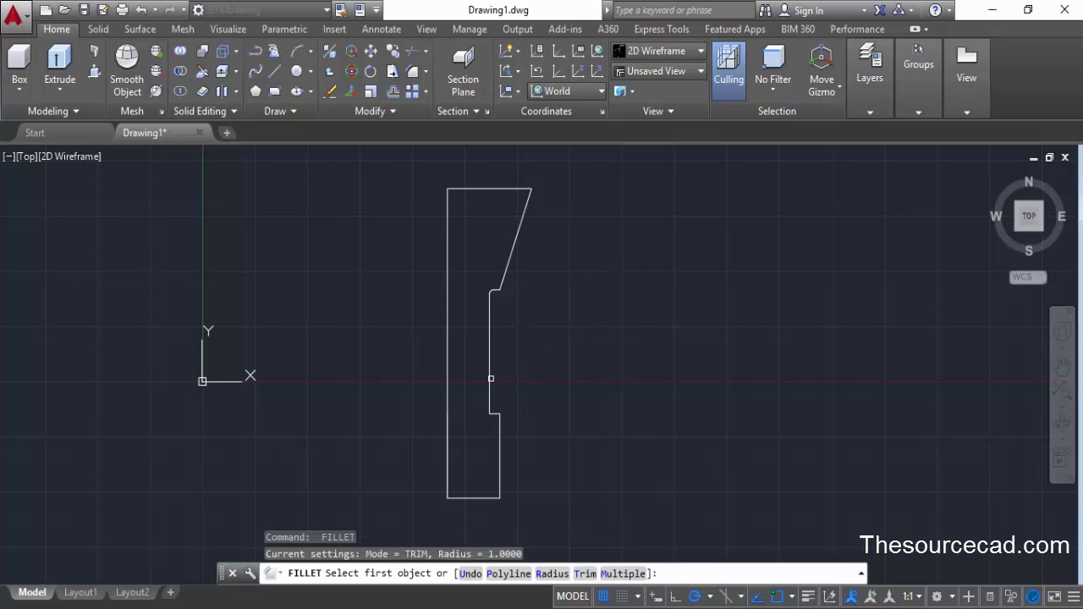
pyautogui.click(491, 378)
pyautogui.scroll(4, 500, 413)
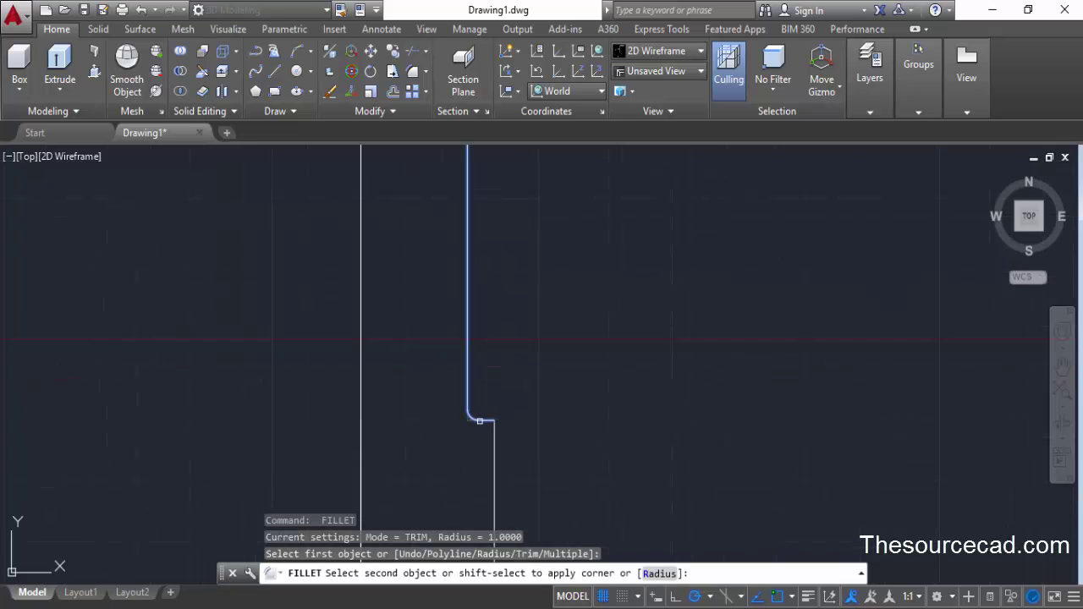
pyautogui.click(480, 421)
pyautogui.scroll(-4, 524, 356)
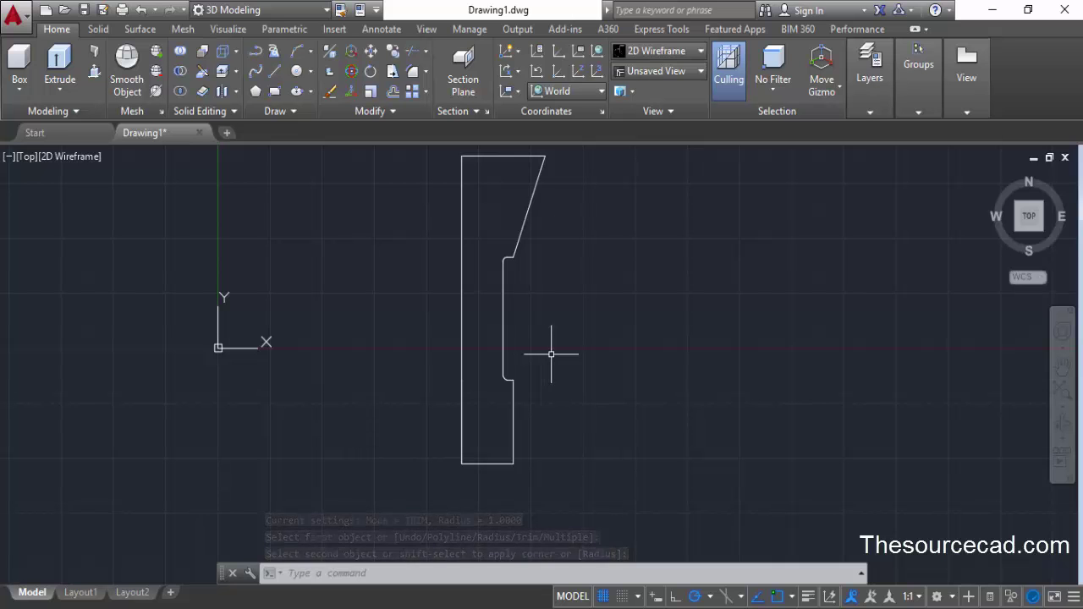
# Step: Join the profile's top, right-side and bottom lines and fillet arcs into polylines, leaving out the left vertical lines
pyautogui.moveTo(587, 375); pyautogui.dragTo(605, 421, button='middle')
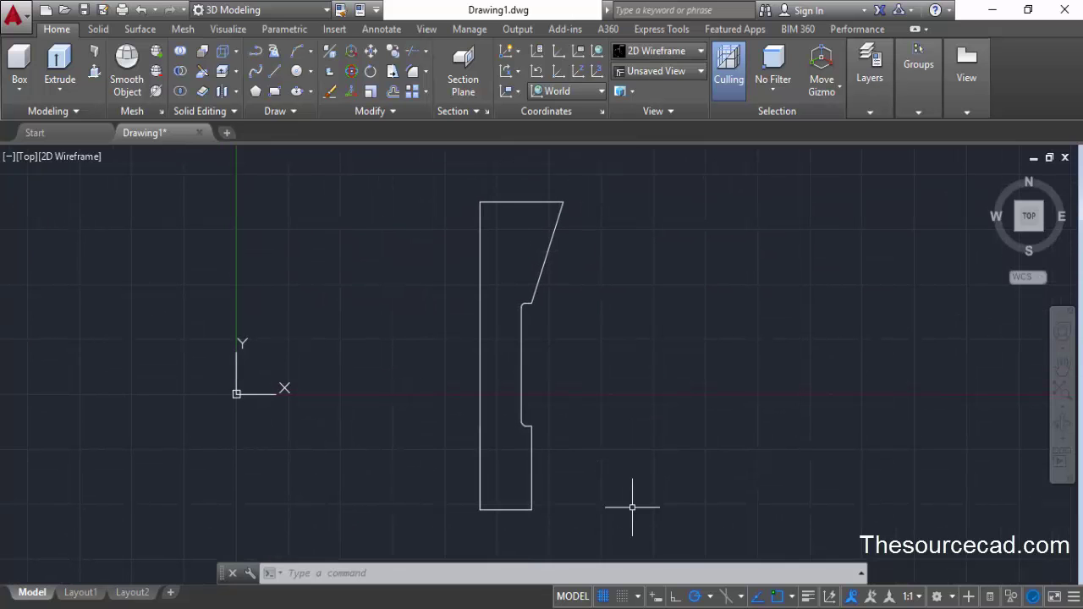
pyautogui.click(651, 530)
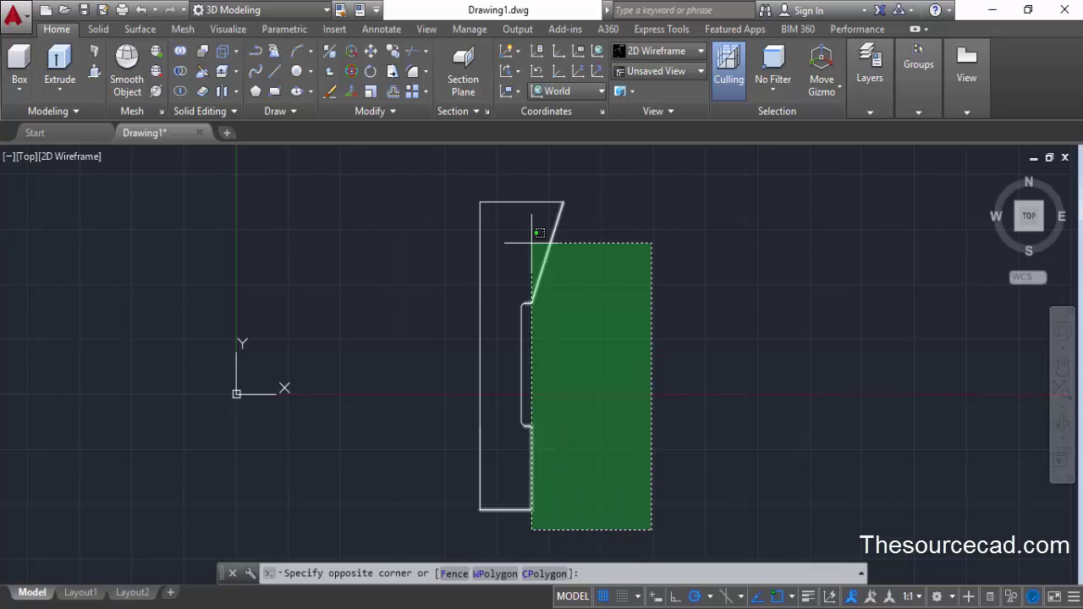
pyautogui.click(500, 178)
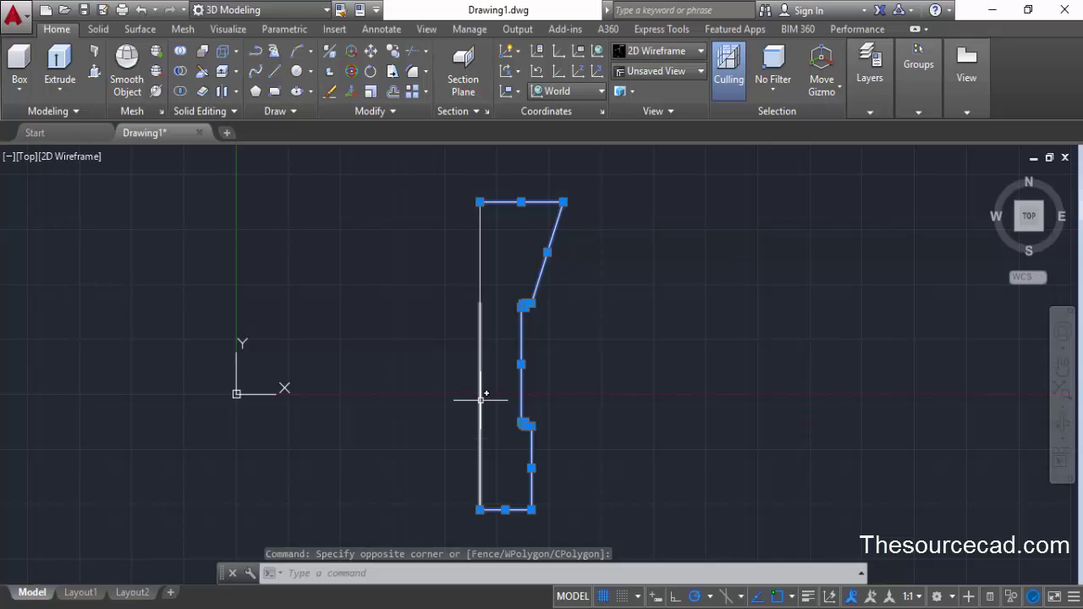
pyautogui.write('j')
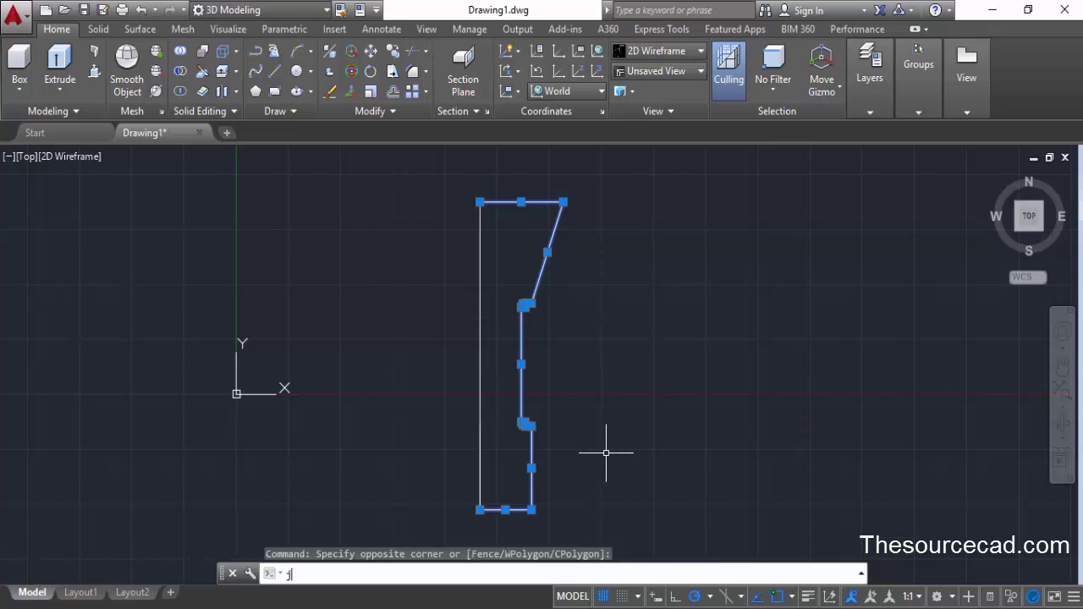
pyautogui.press('Return')
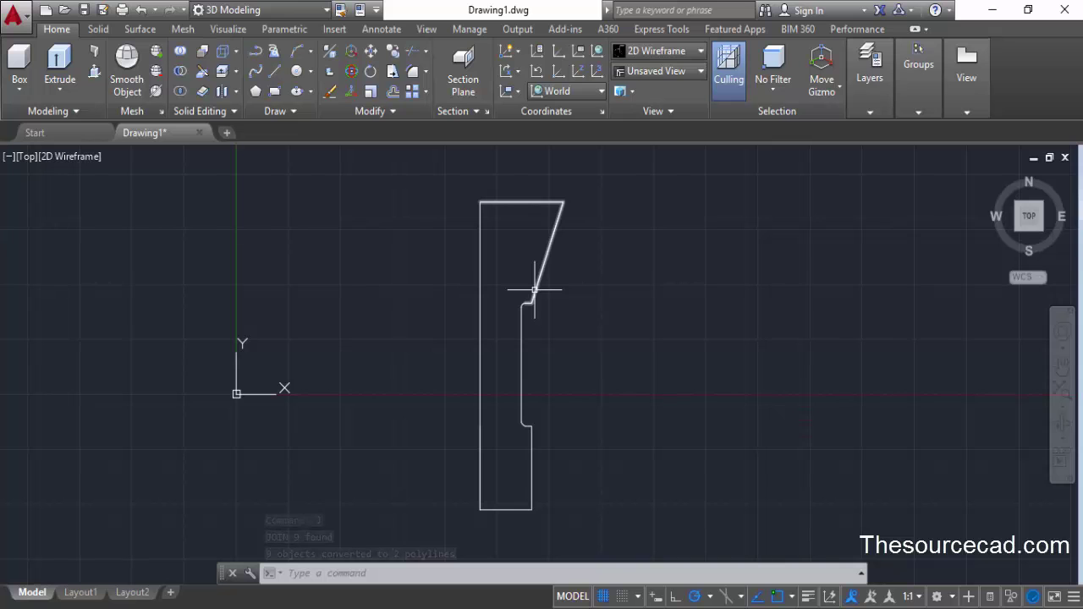
# Step: Join the two polylines on the profile's right side into a single polyline
pyautogui.click(597, 490)
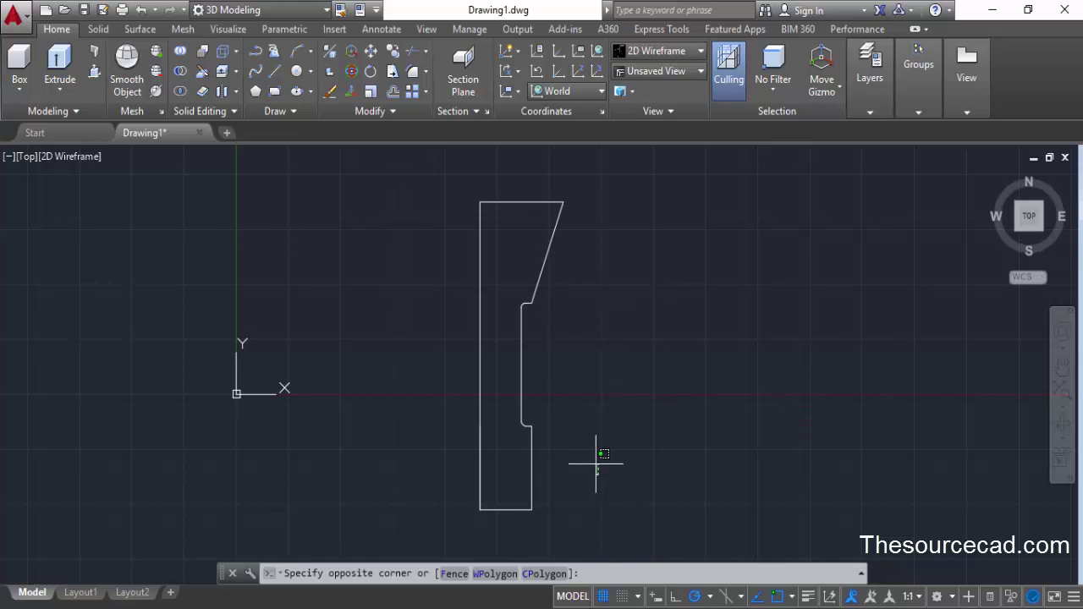
pyautogui.click(515, 252)
pyautogui.write('j')
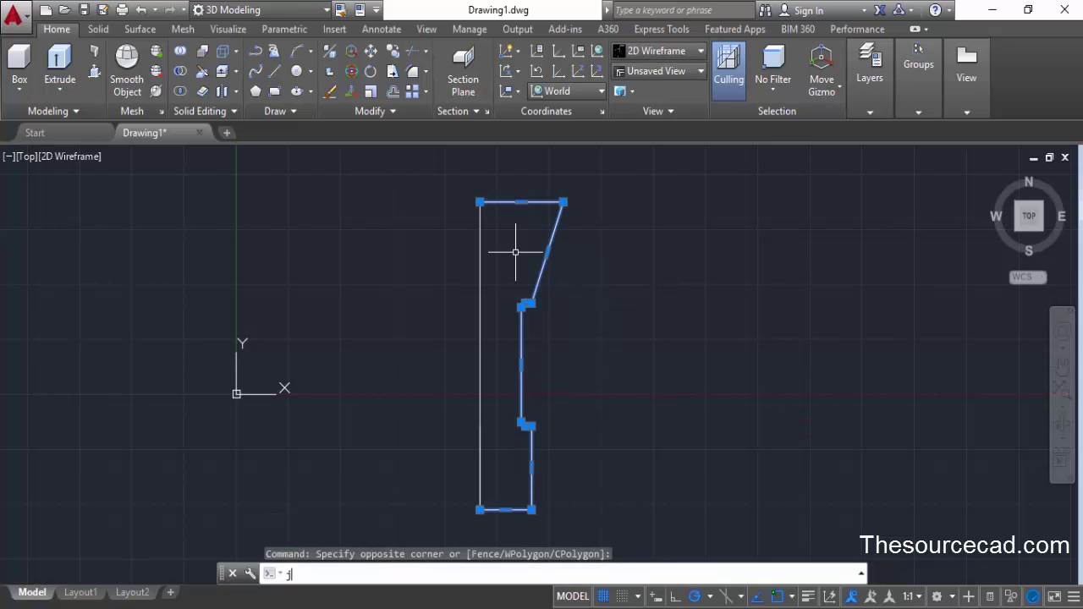
pyautogui.press('Return')
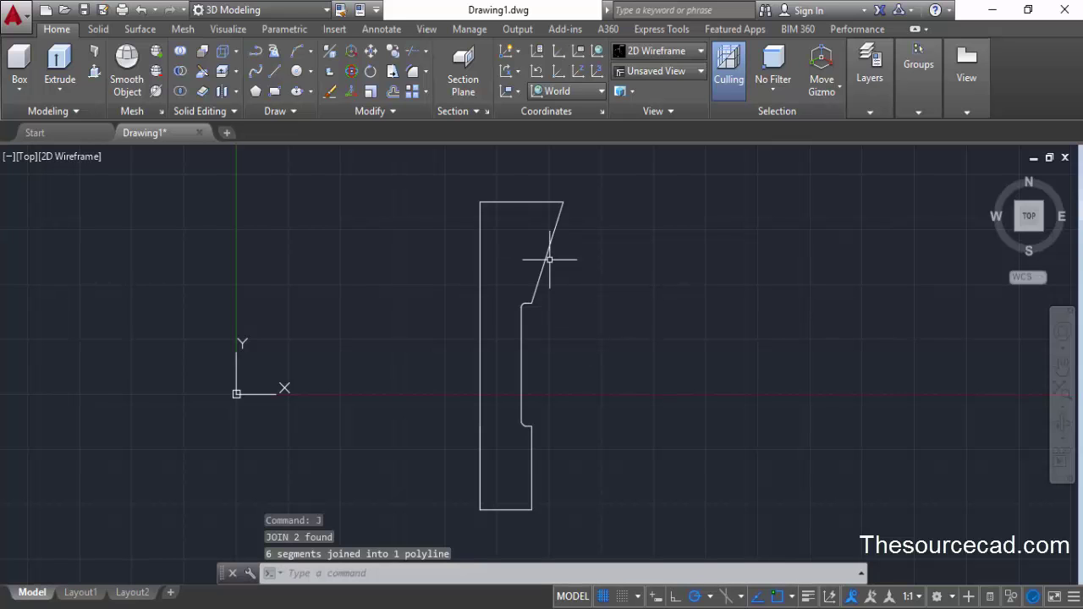
# Step: Erase the overlapping vertical lines along the profile's left edge
pyautogui.moveTo(548, 251)
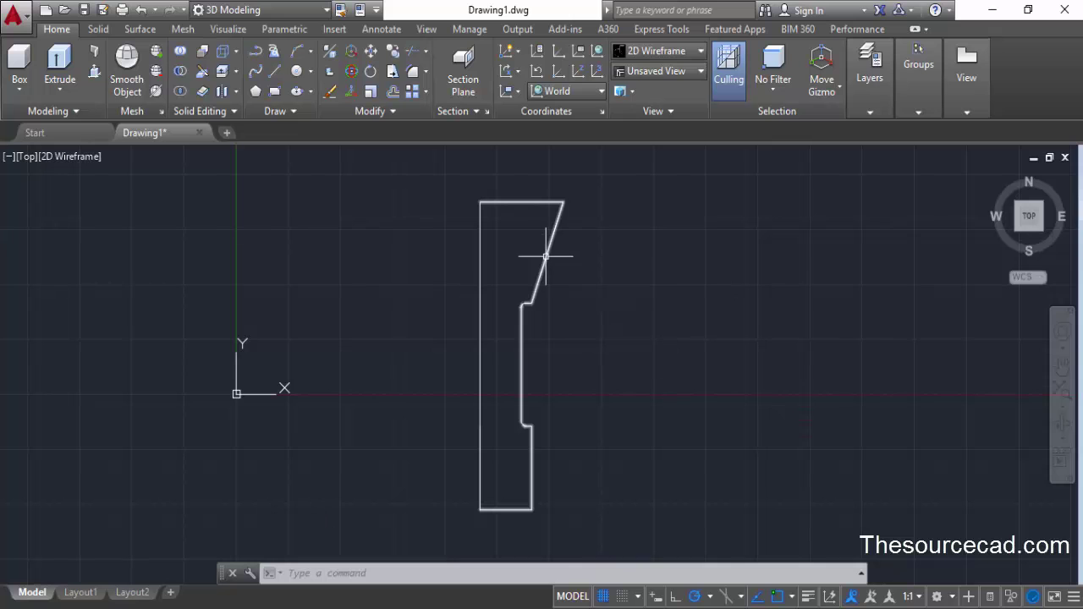
pyautogui.click(511, 470)
pyautogui.click(427, 230)
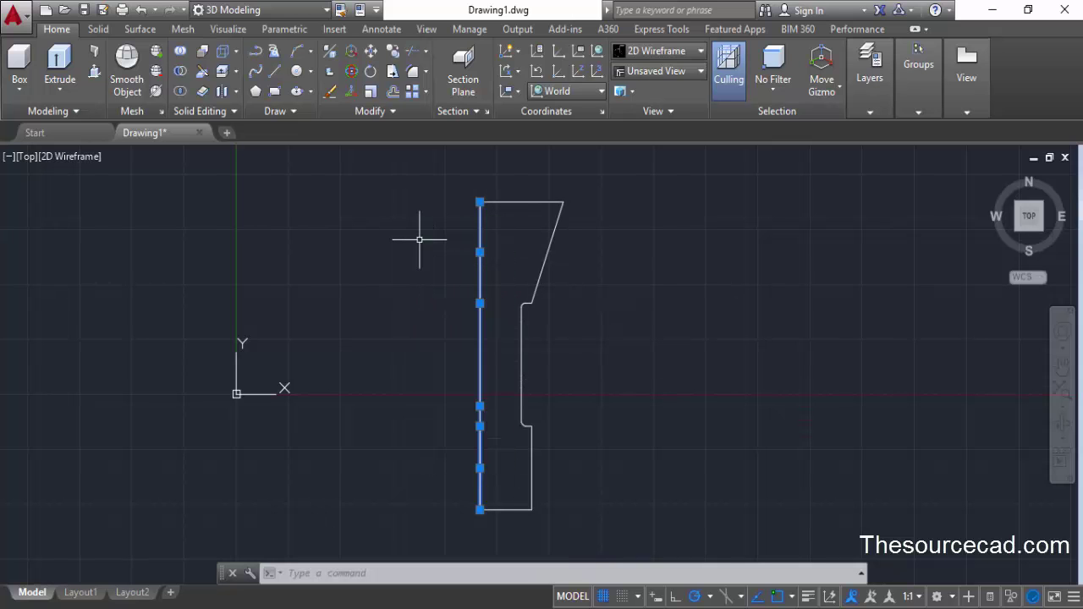
pyautogui.rightClick(400, 213)
pyautogui.click(449, 323)
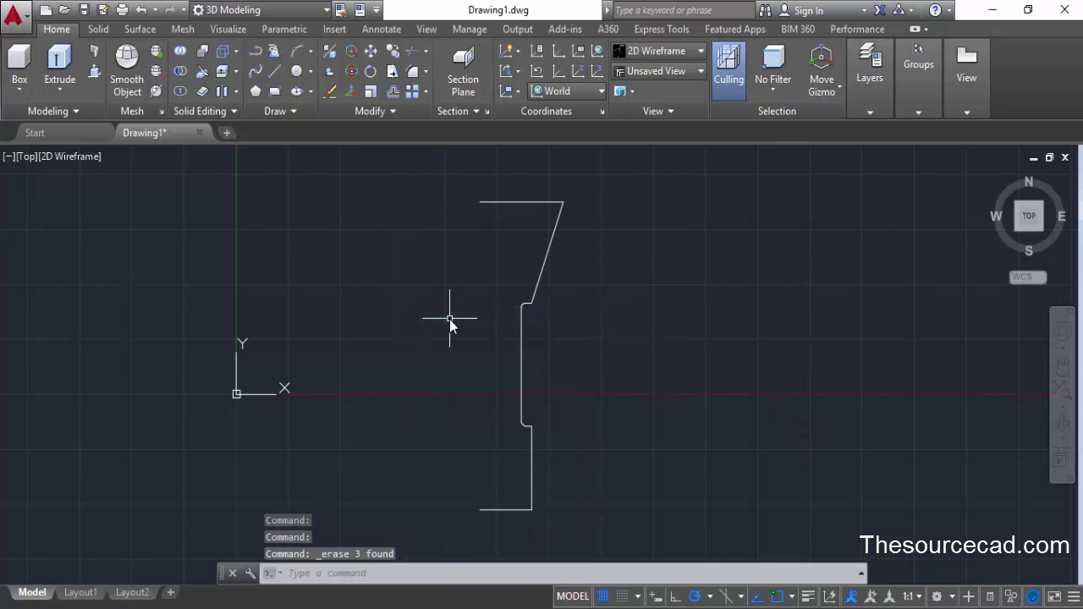
# Step: Revolve the joined polyline 360 degrees about the axis running from its open upper end to its open lower end
pyautogui.click(68, 94)
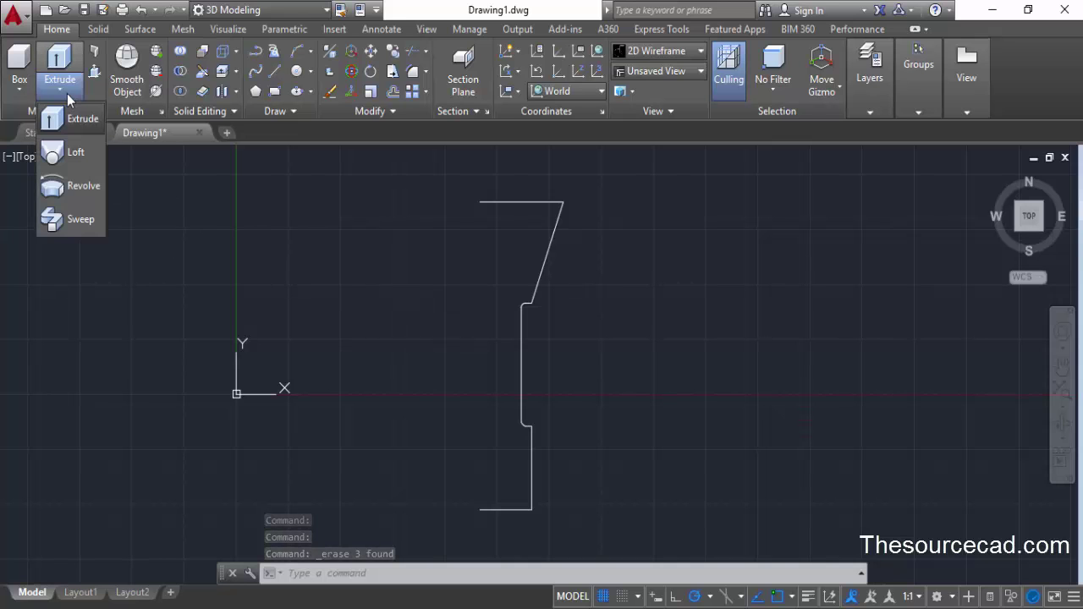
pyautogui.click(82, 190)
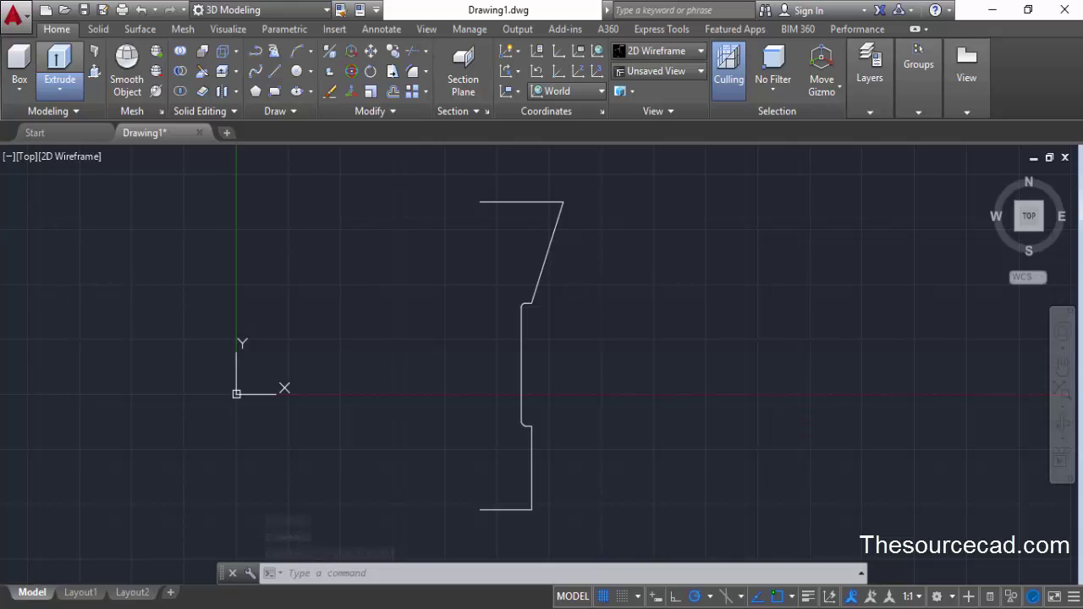
pyautogui.click(522, 330)
pyautogui.press('Return')
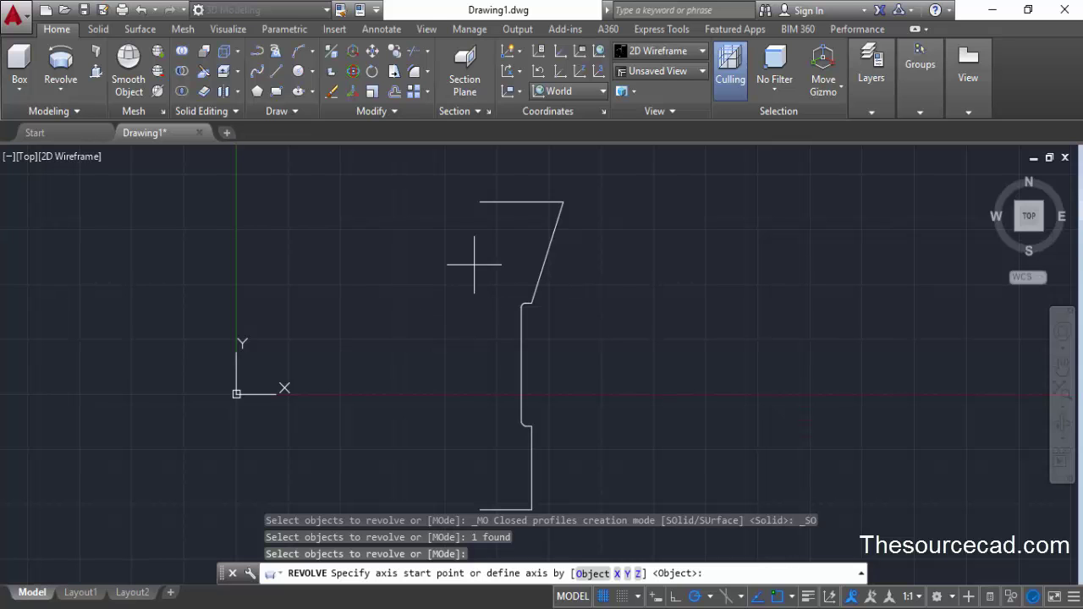
pyautogui.click(479, 201)
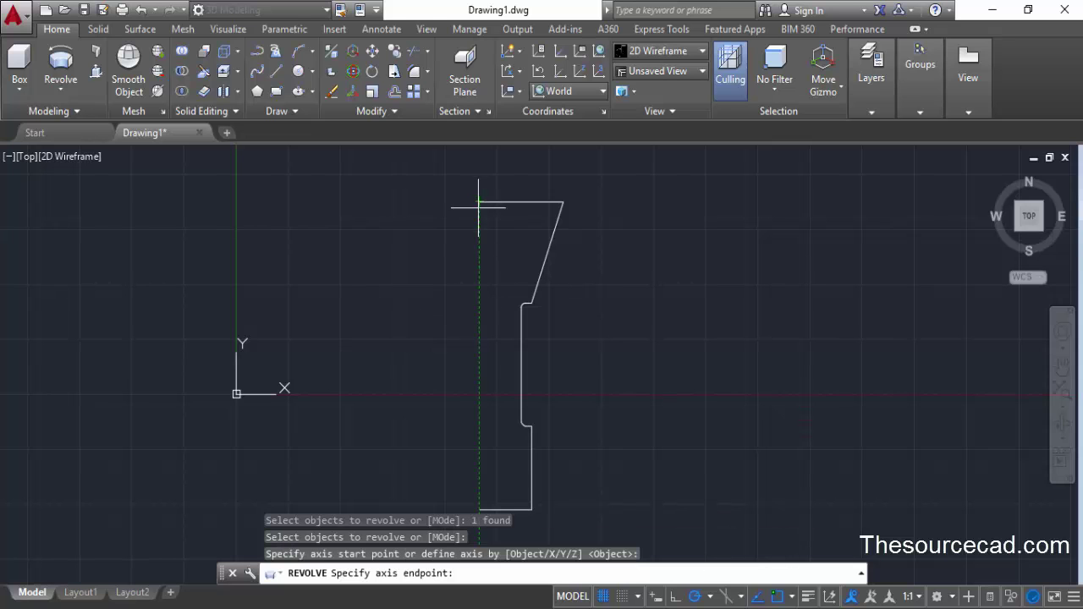
pyautogui.click(479, 510)
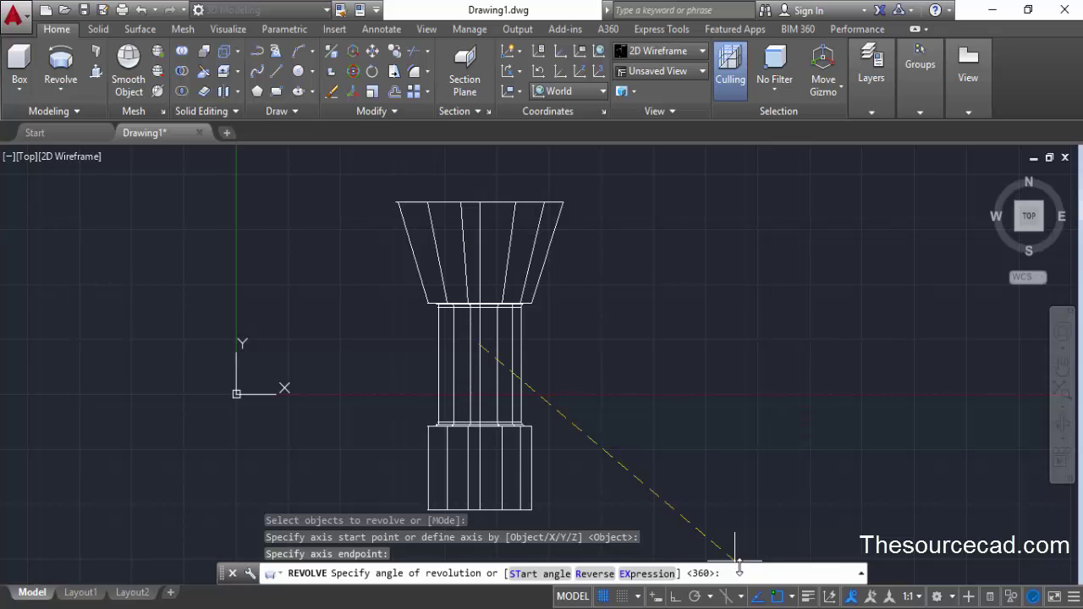
pyautogui.press('Return')
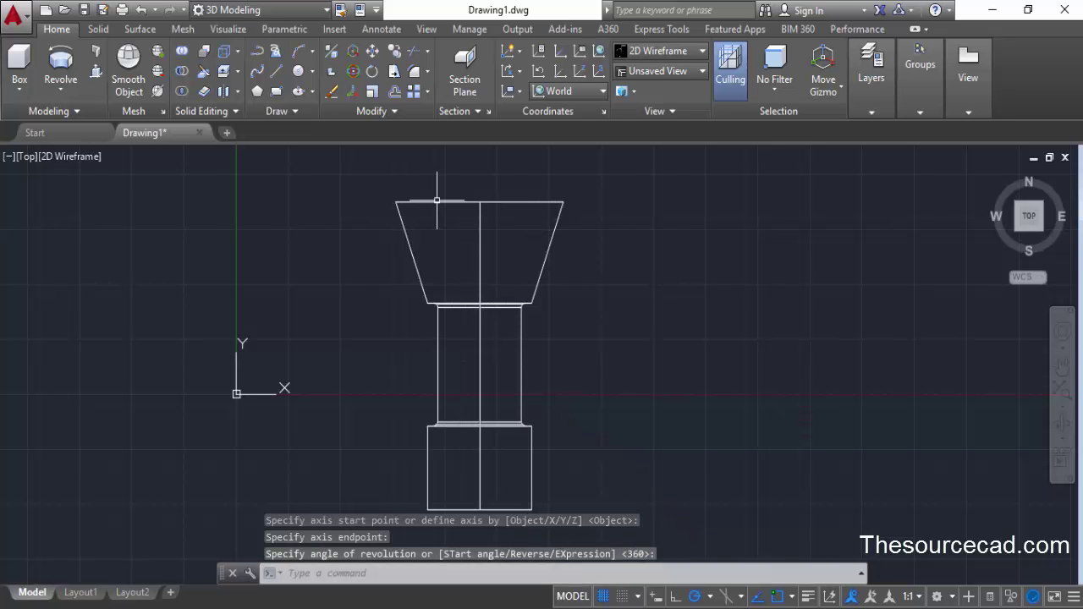
pyautogui.scroll(-2, 391, 325)
pyautogui.moveTo(467, 351); pyautogui.dragTo(535, 366, button='middle')
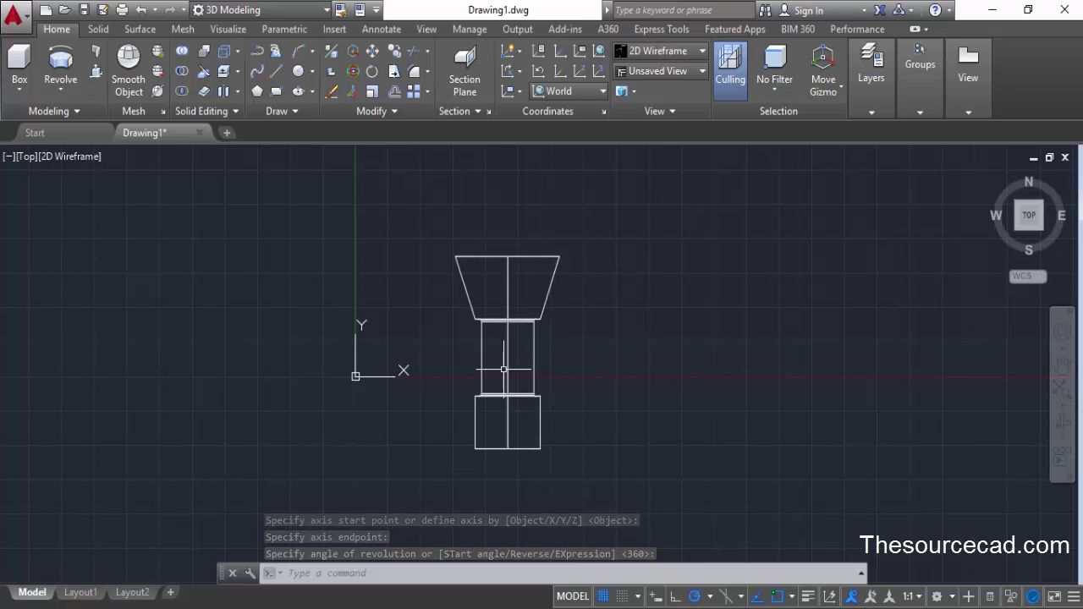
# Step: Display the revolved solid in the Shaded visual style from the home view with parallel projection
pyautogui.click(74, 158)
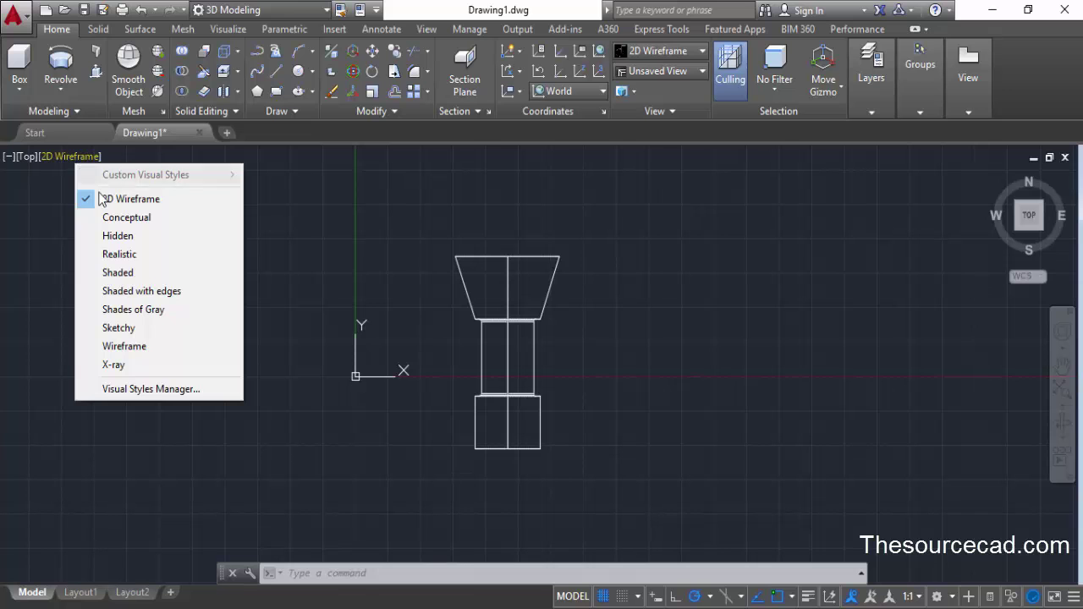
pyautogui.click(142, 272)
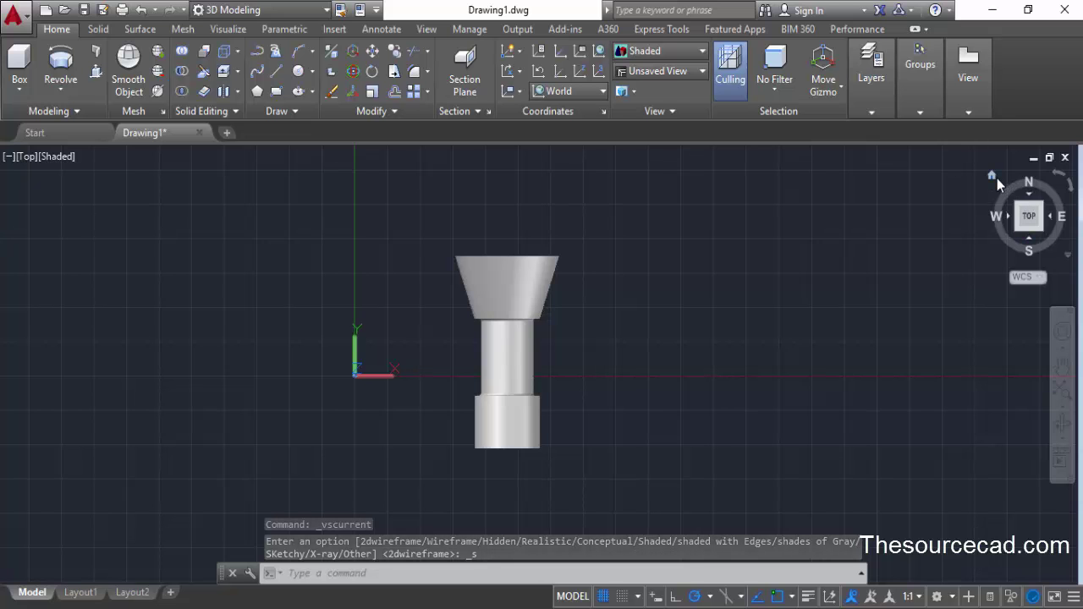
pyautogui.click(996, 177)
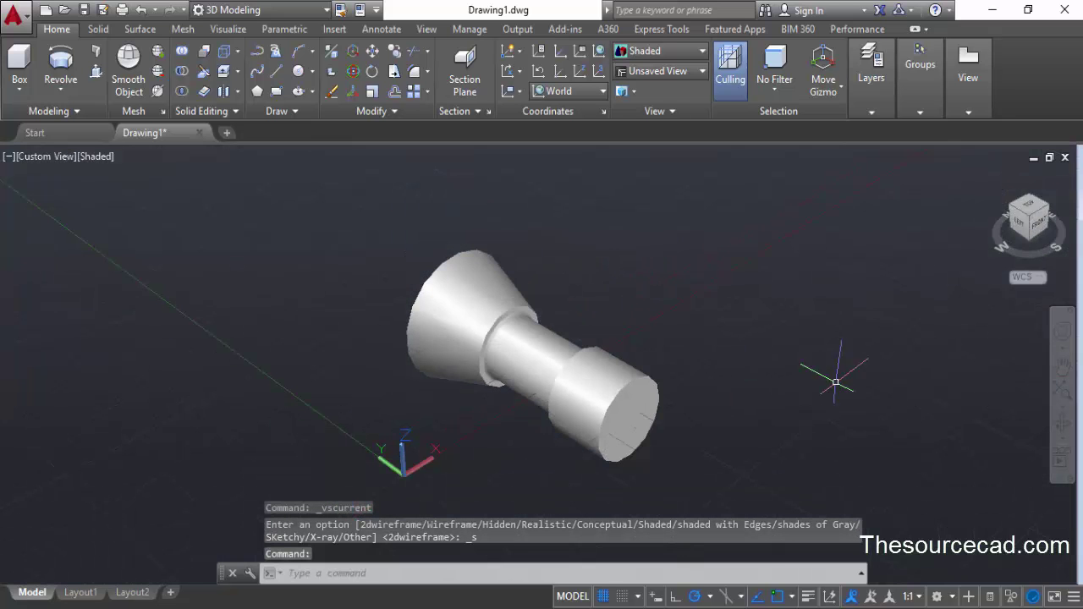
pyautogui.rightClick(1010, 230)
pyautogui.click(978, 264)
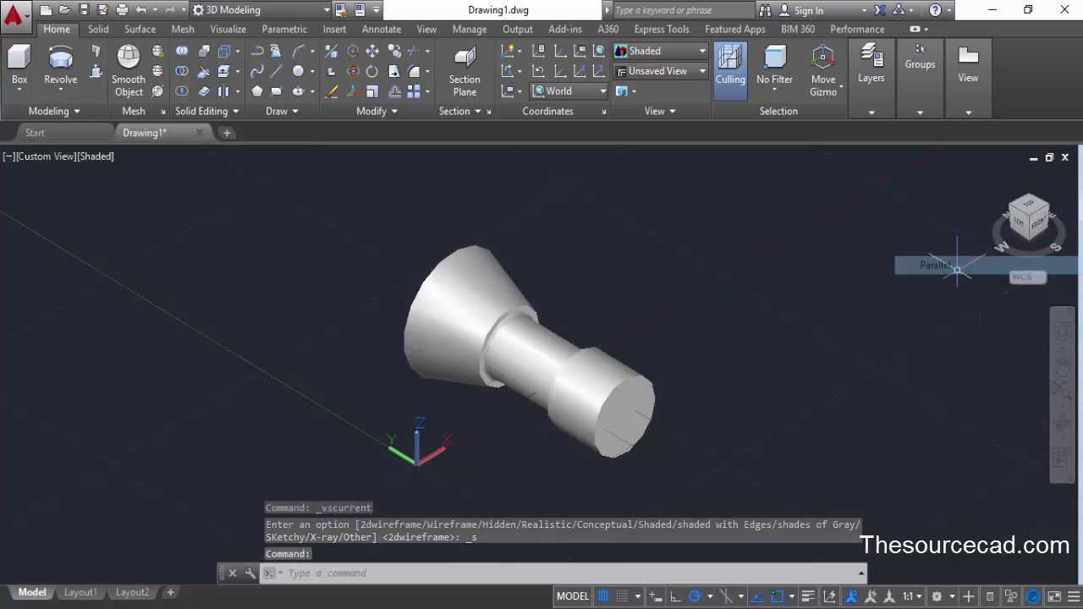
# Step: Face the wide end of the cone in the Back view and align the UCS with the screen using the View option
pyautogui.click(1064, 447)
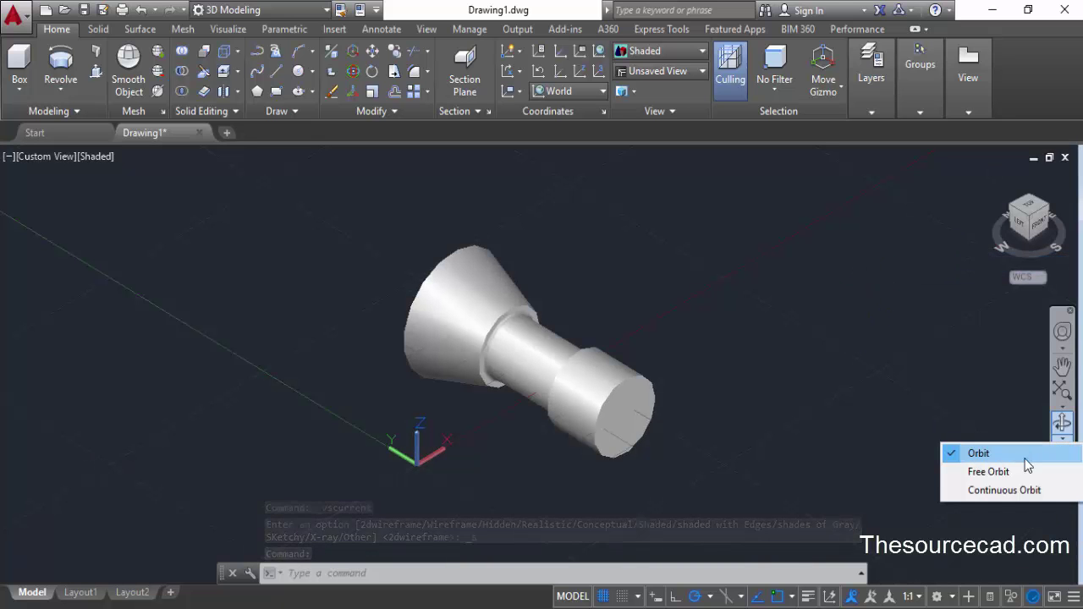
pyautogui.click(997, 474)
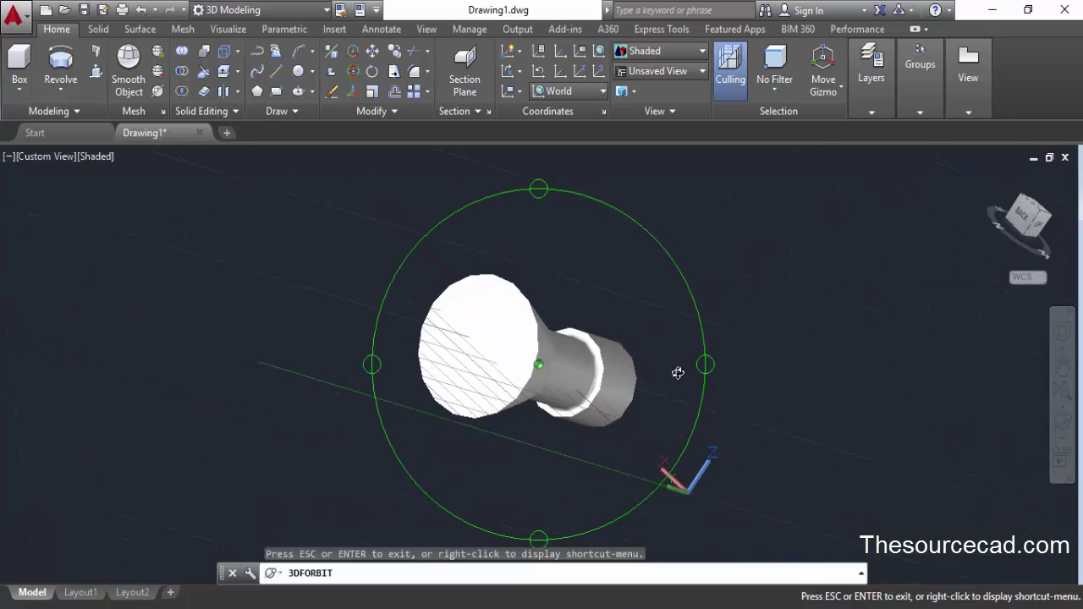
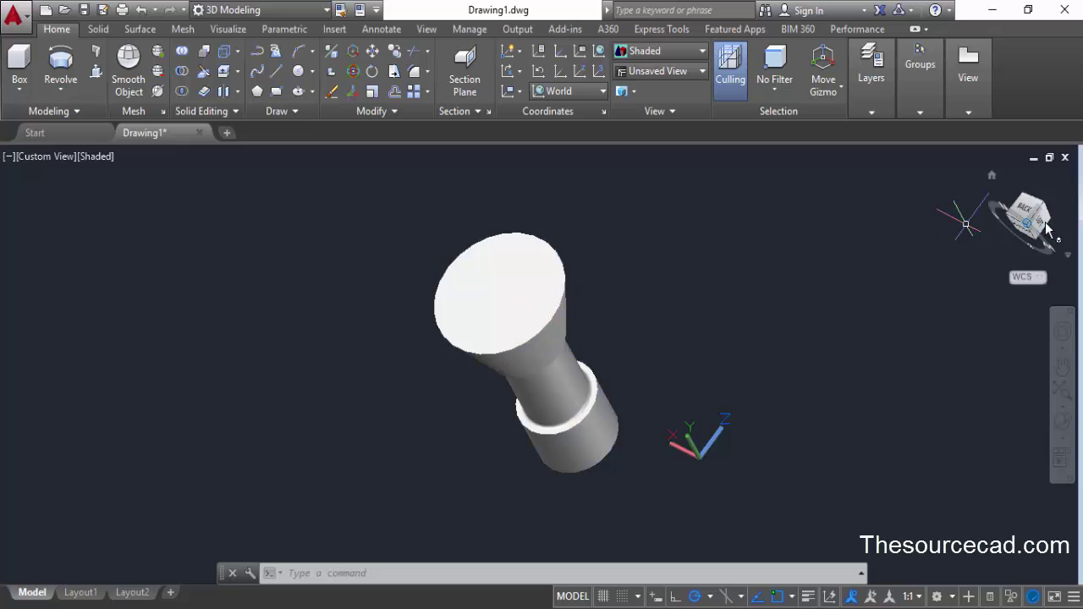
pyautogui.click(1030, 214)
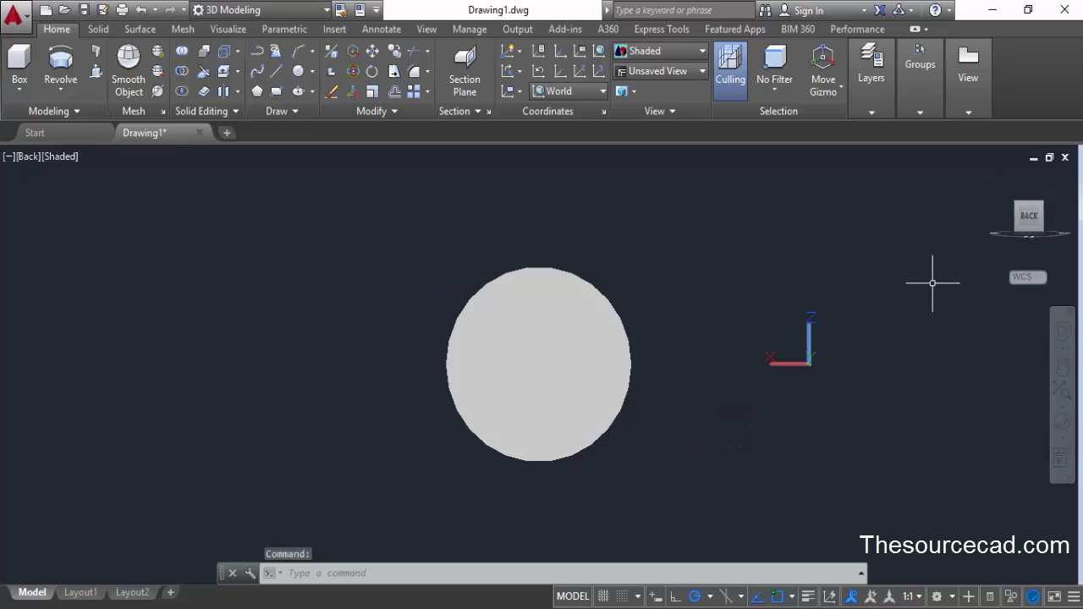
pyautogui.click(510, 95)
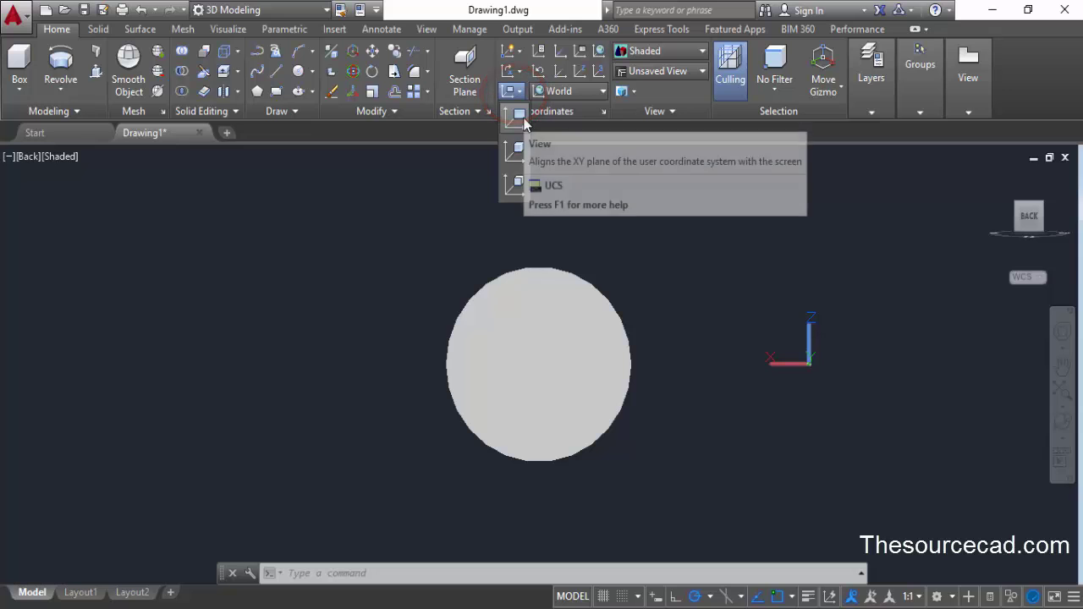
pyautogui.click(522, 117)
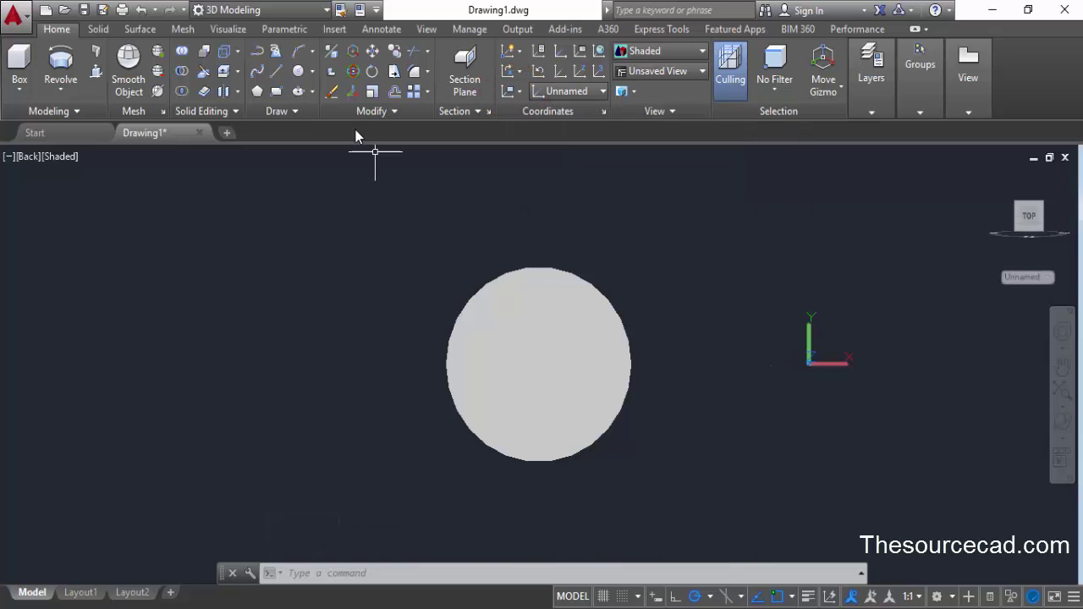
# Step: Draw a circle of radius 6.5 at the center of the cone's wide end face
pyautogui.click(300, 72)
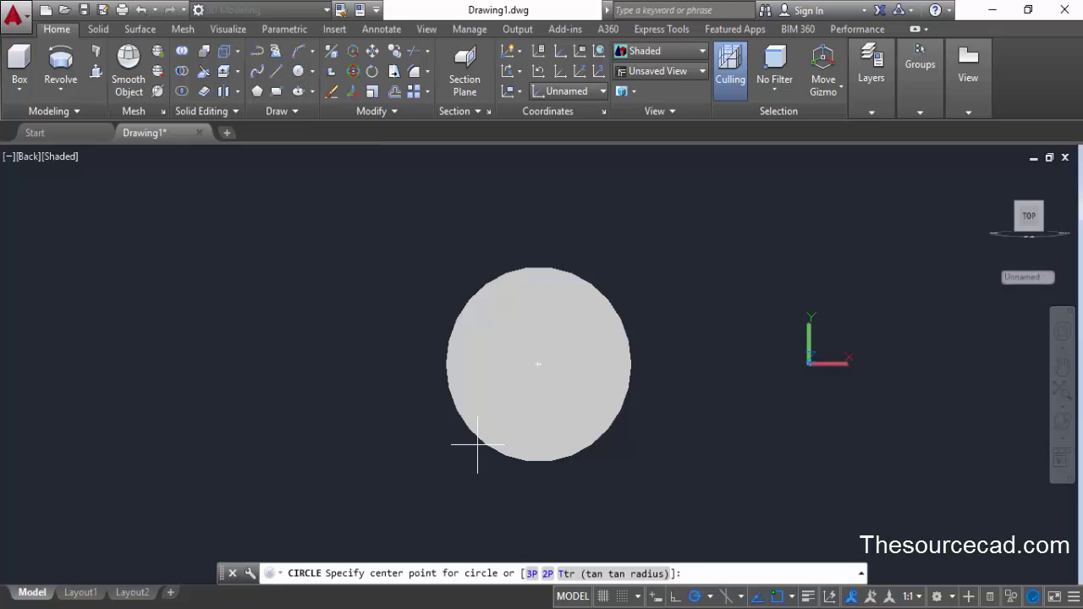
pyautogui.click(538, 364)
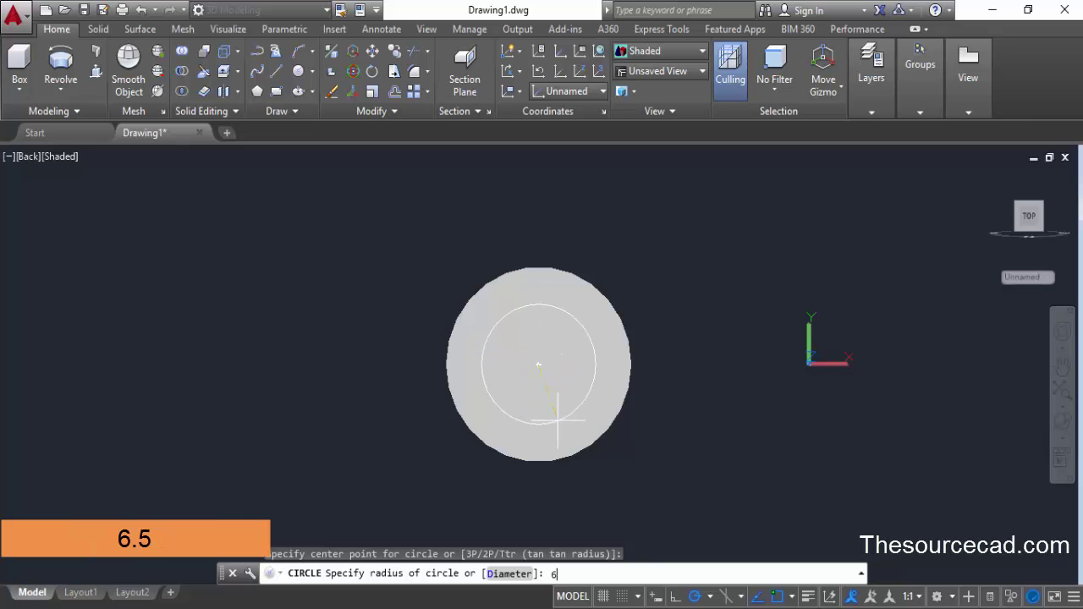
pyautogui.write('6.5')
pyautogui.press('Return')
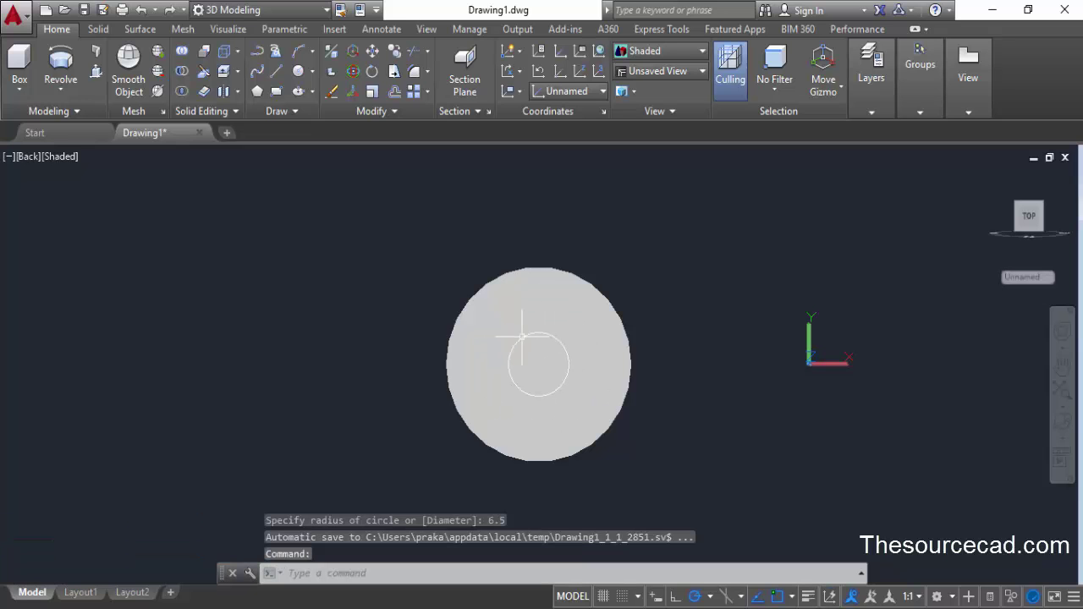
# Step: Presspull the area inside the circle through the full length of the part to cut a through hole
pyautogui.click(991, 174)
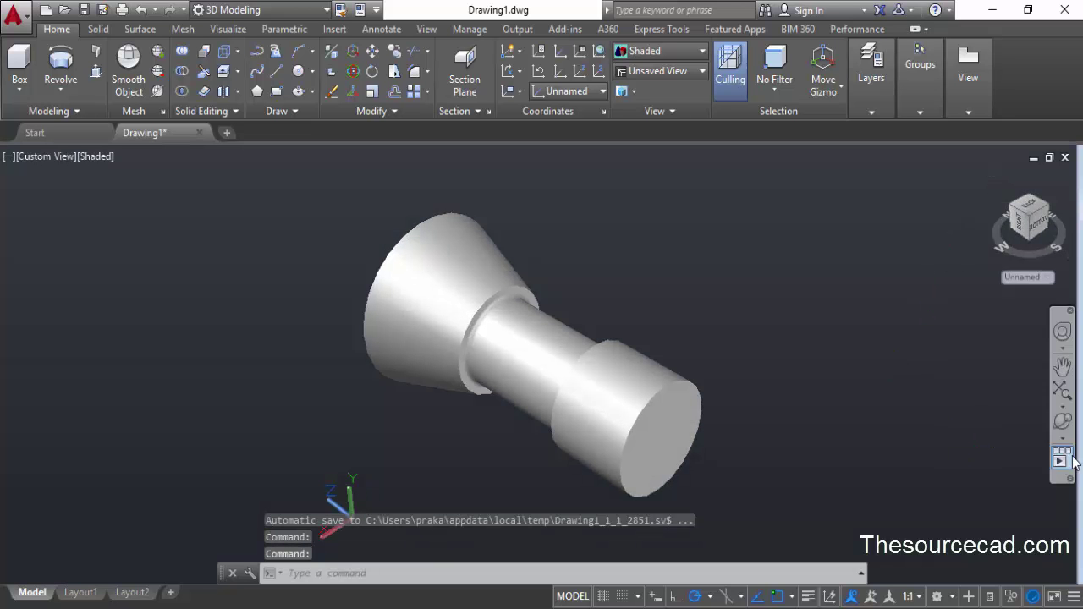
pyautogui.click(1061, 423)
pyautogui.moveTo(551, 273); pyautogui.dragTo(620, 349)
pyautogui.rightClick(735, 250)
pyautogui.click(745, 256)
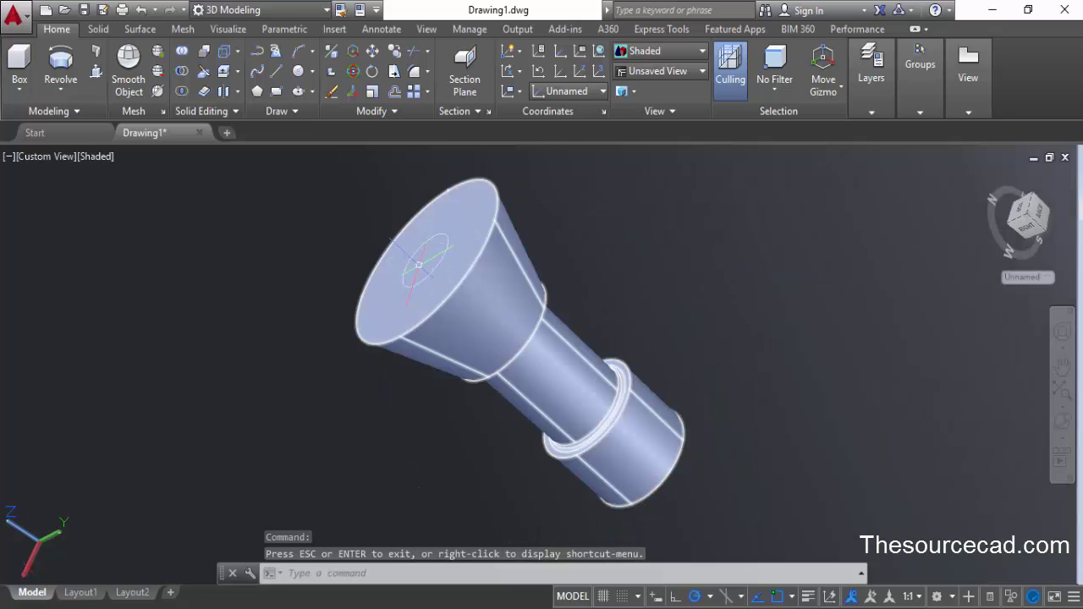
pyautogui.click(96, 73)
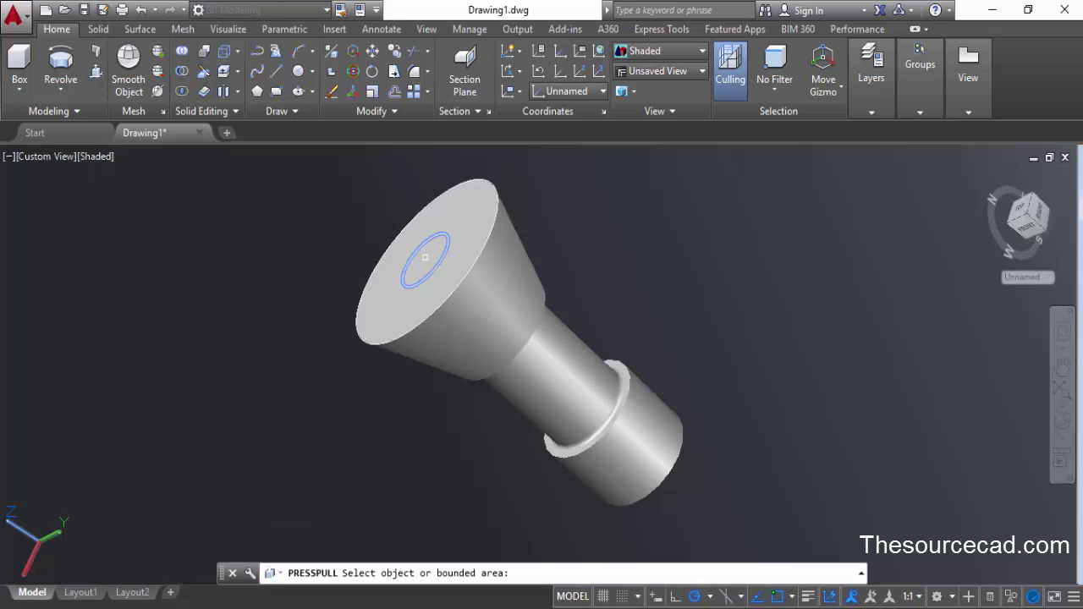
pyautogui.click(425, 259)
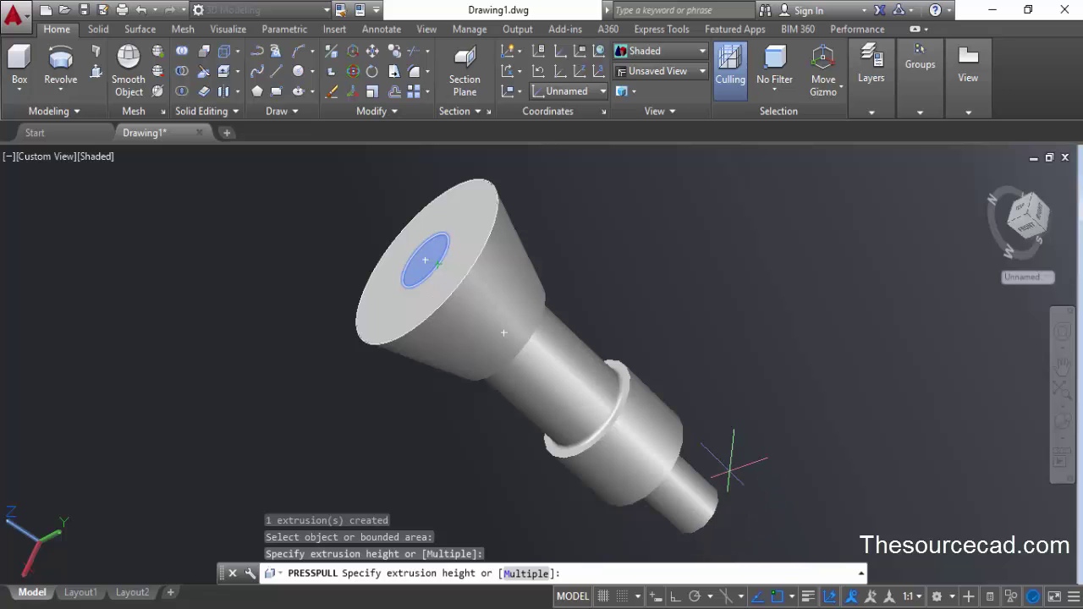
pyautogui.click(744, 474)
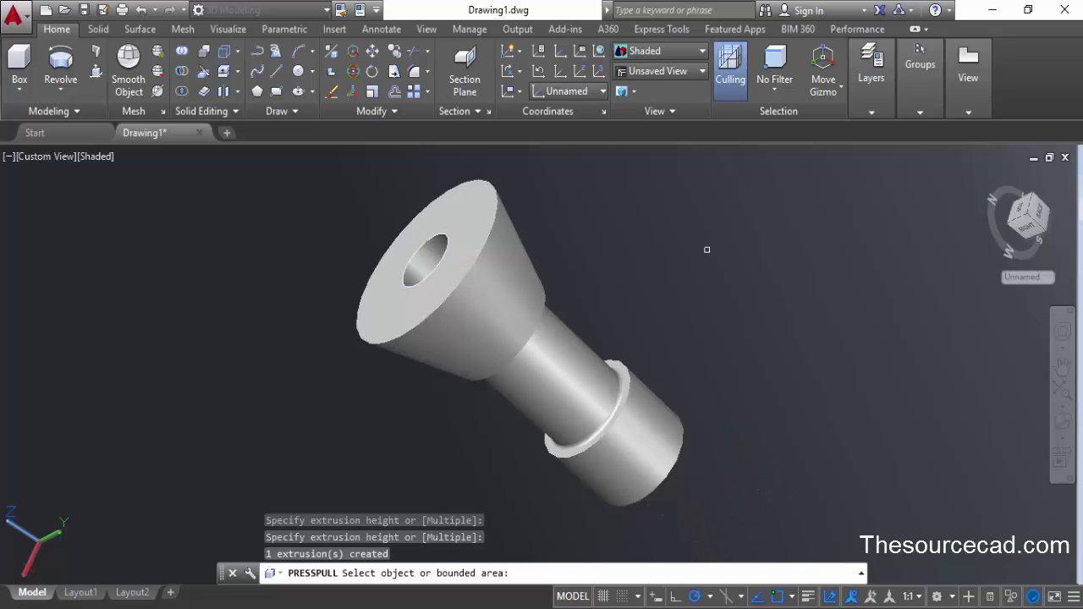
pyautogui.press('Return')
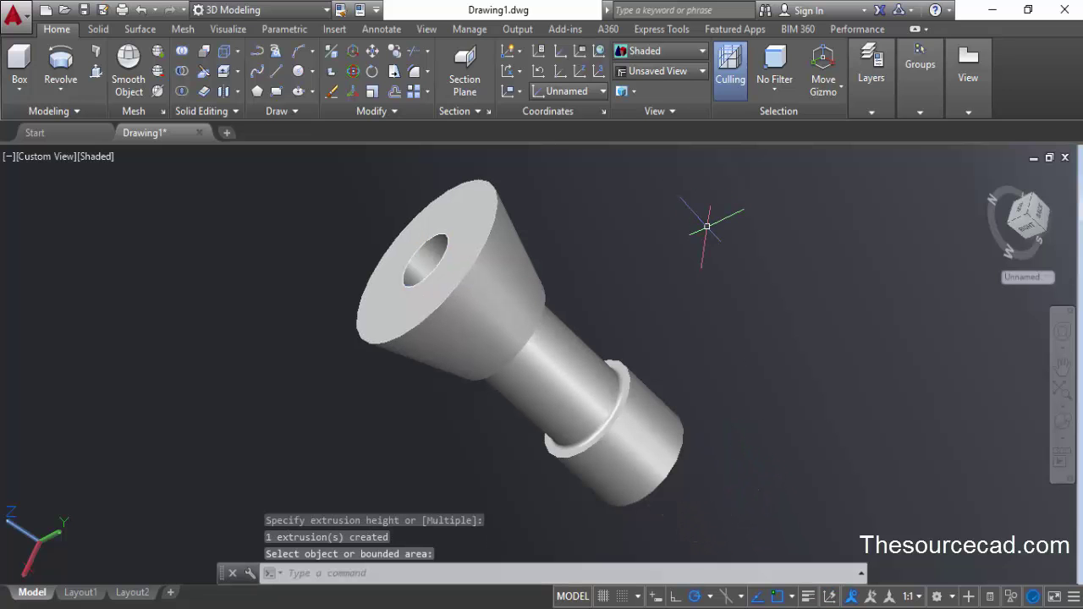
# Step: Show the bored part straight on from the Back view in parallel projection
pyautogui.click(1063, 421)
pyautogui.moveTo(524, 302); pyautogui.dragTo(517, 213)
pyautogui.rightClick(566, 221)
pyautogui.click(584, 234)
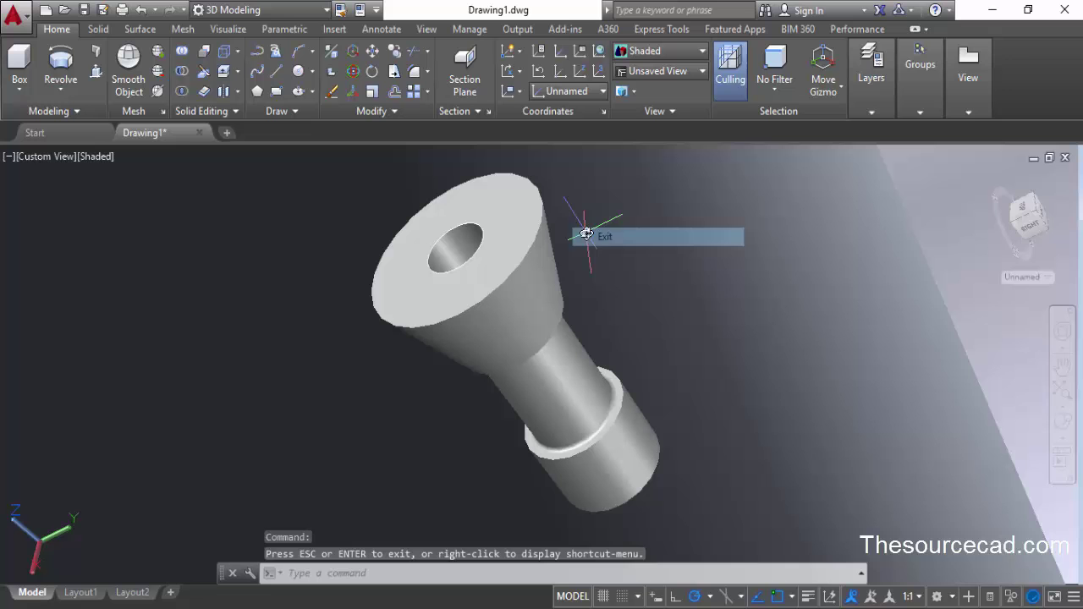
pyautogui.click(1024, 212)
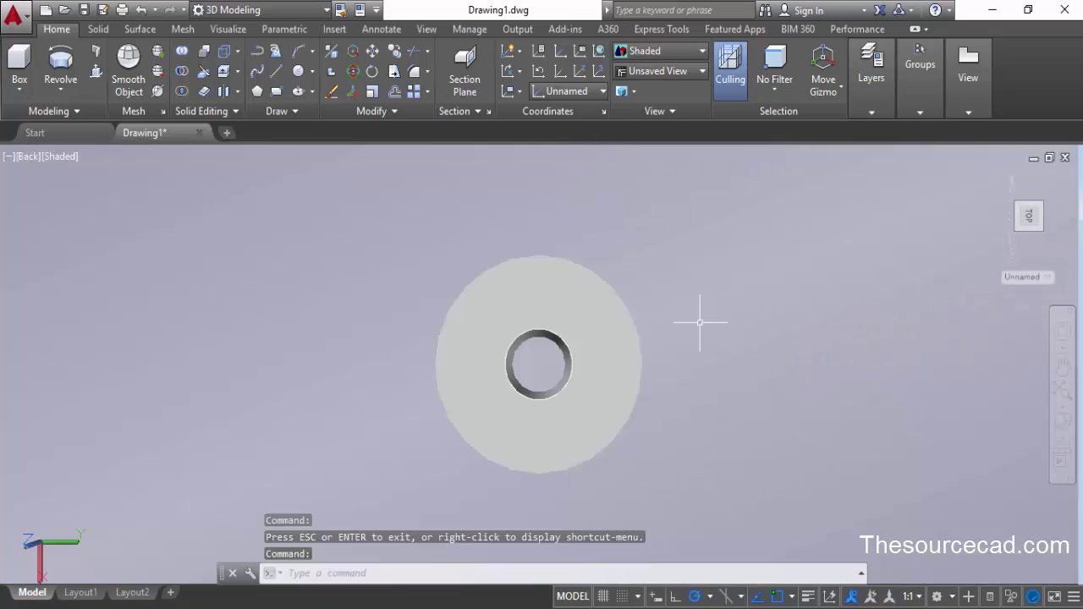
pyautogui.rightClick(1028, 219)
pyautogui.click(998, 249)
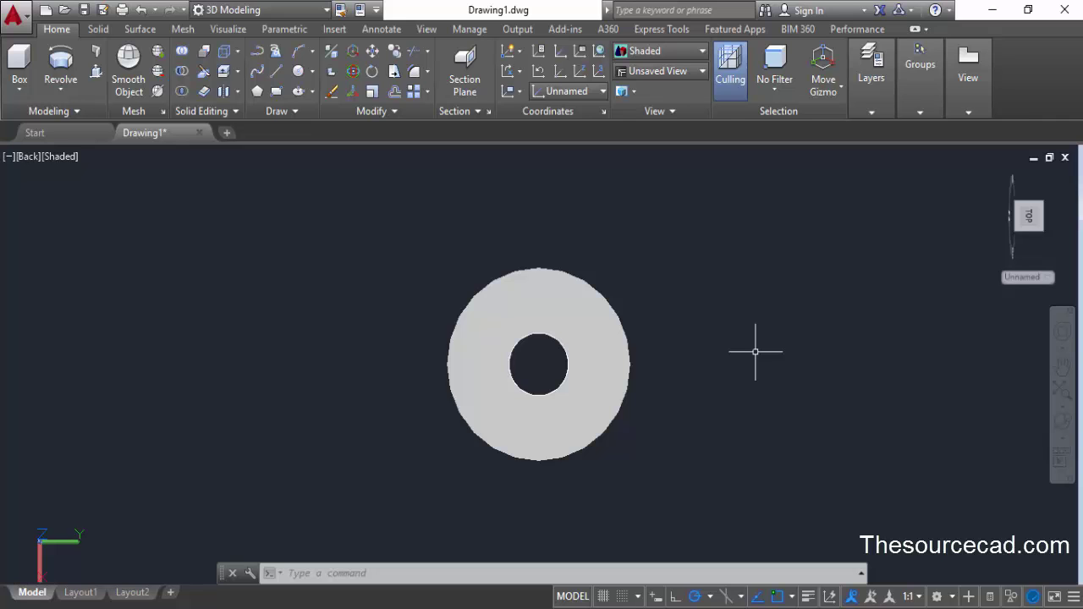
pyautogui.click(277, 96)
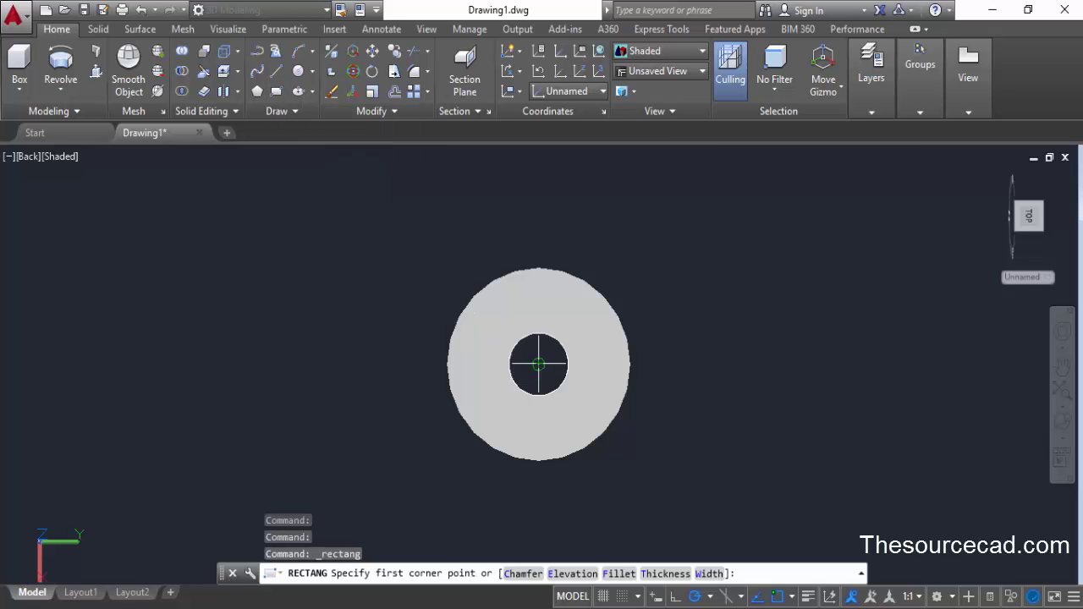
pyautogui.click(538, 364)
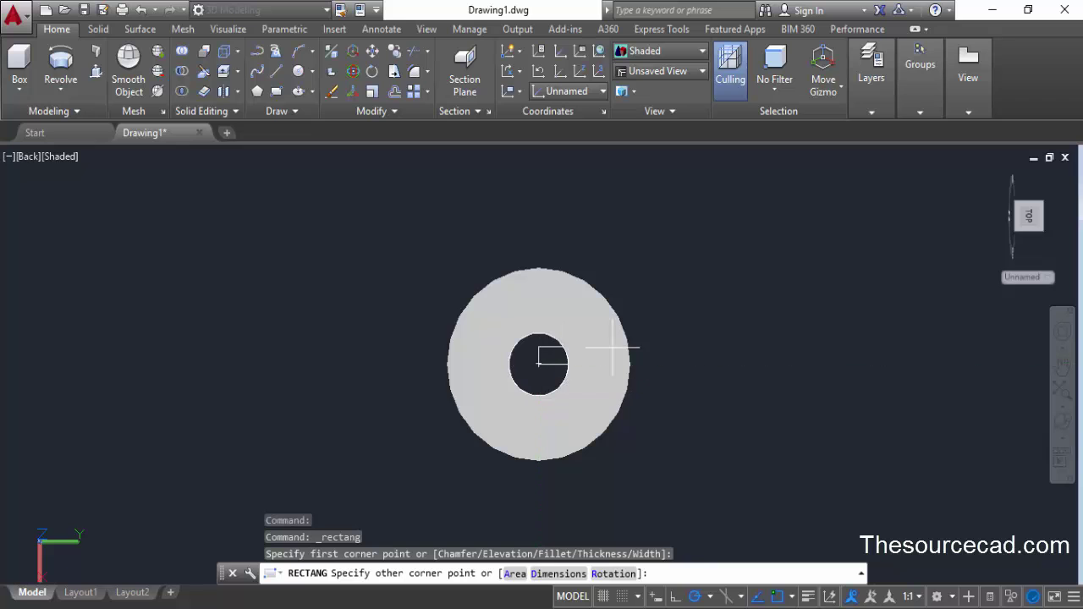
pyautogui.write('@')
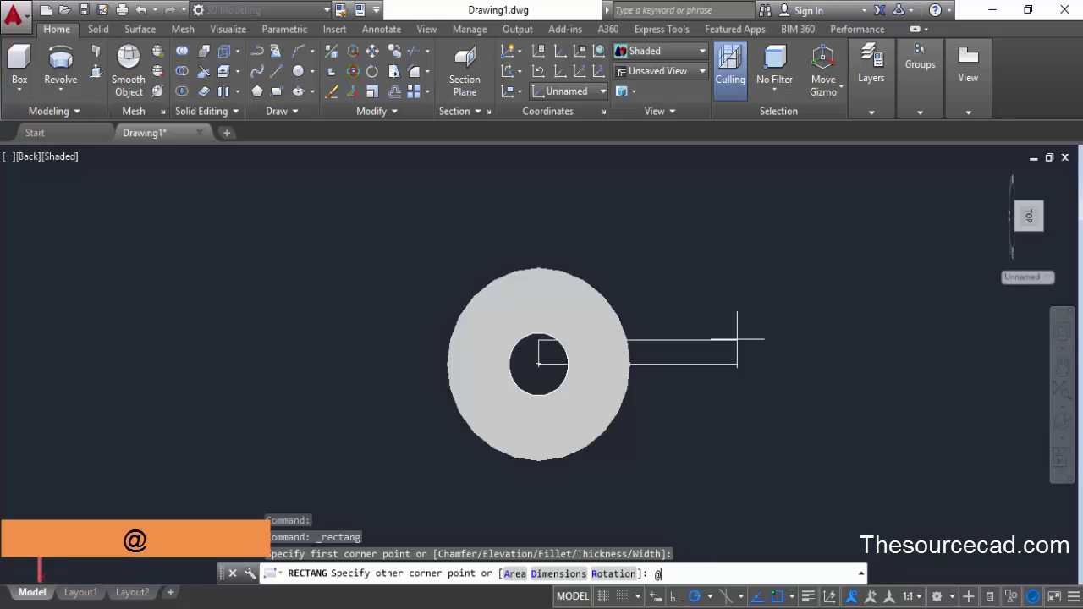
pyautogui.write('2')
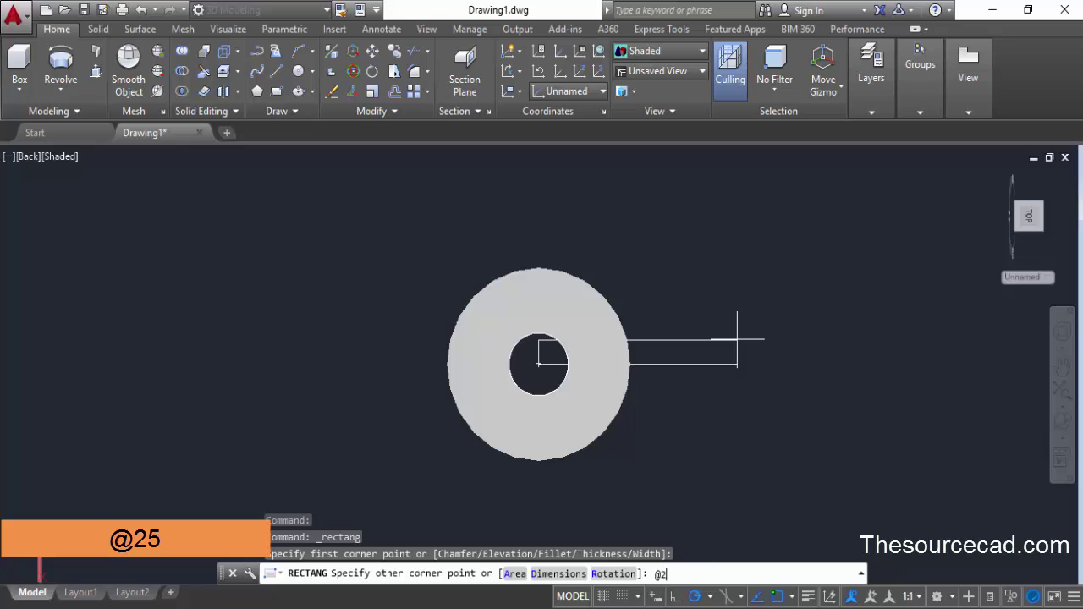
pyautogui.write('5,')
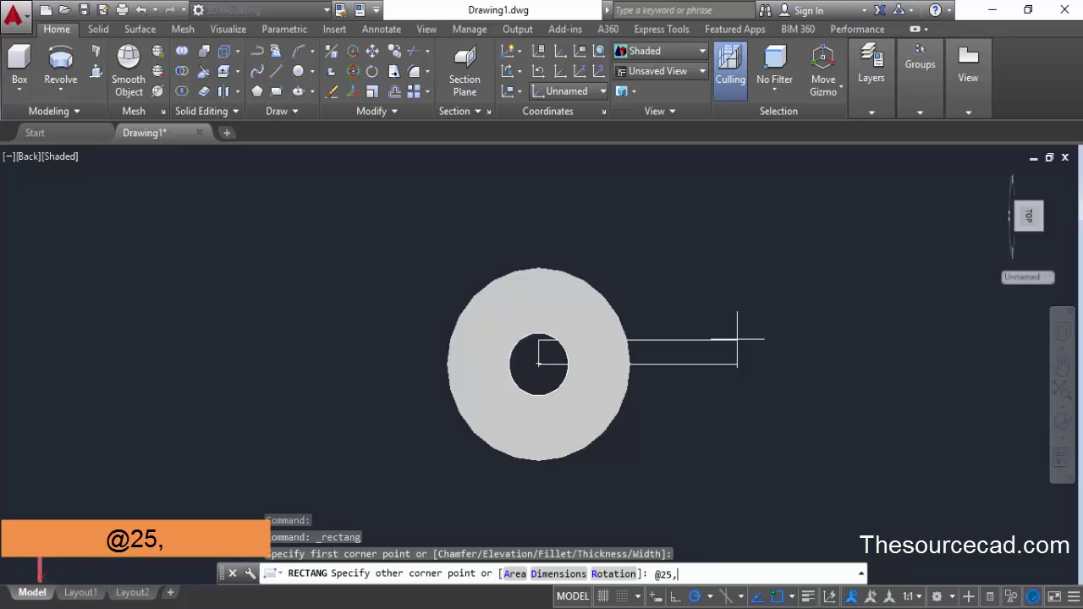
pyautogui.write('2')
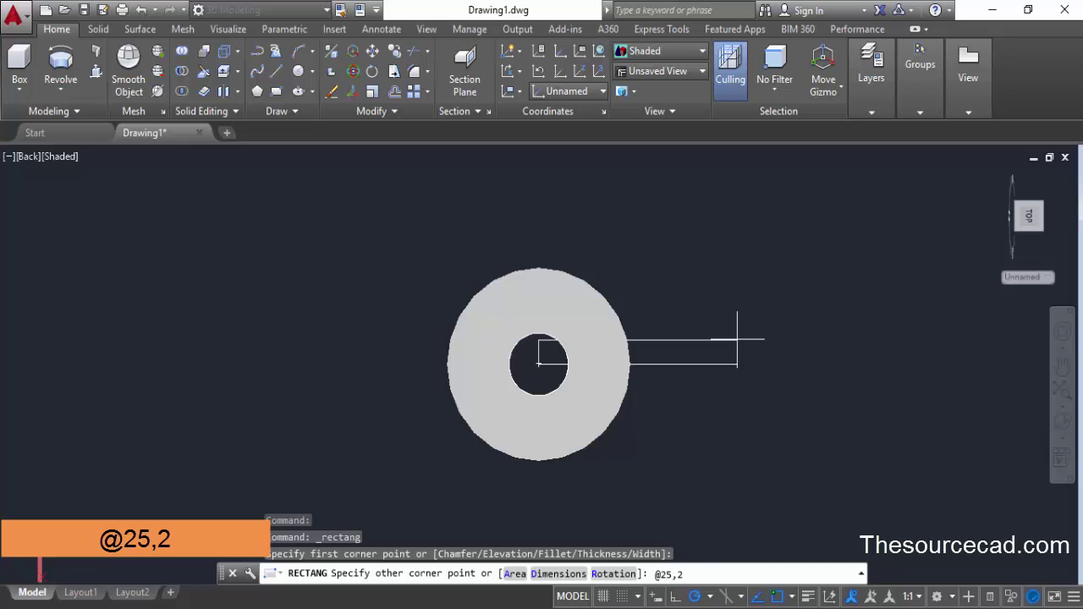
pyautogui.press('Return')
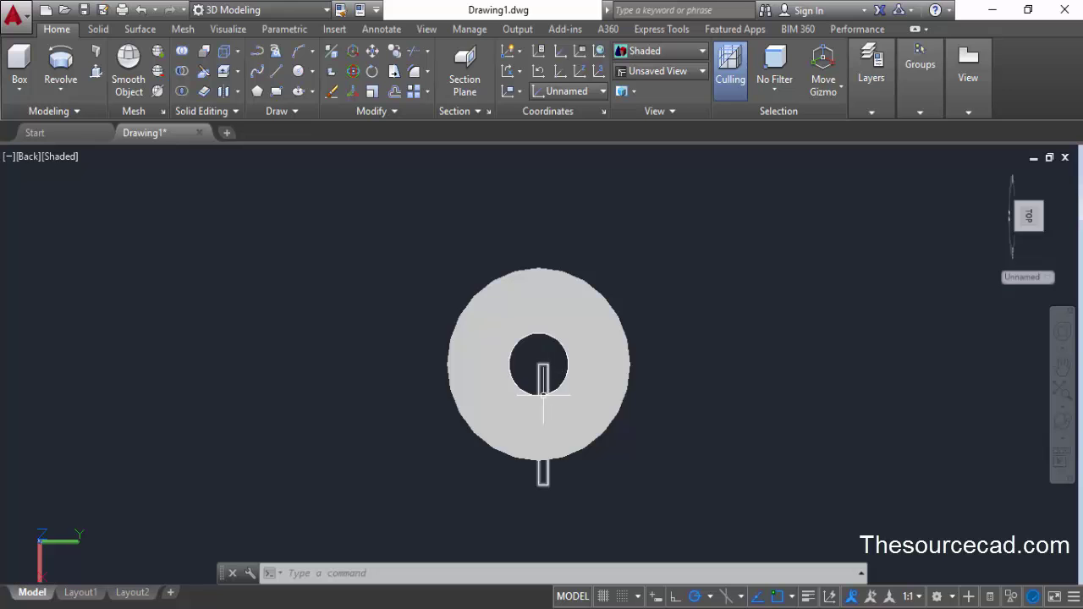
# Step: Move the rectangle from the midpoint of its short inner edge to the center of the hole
pyautogui.scroll(3, 546, 364)
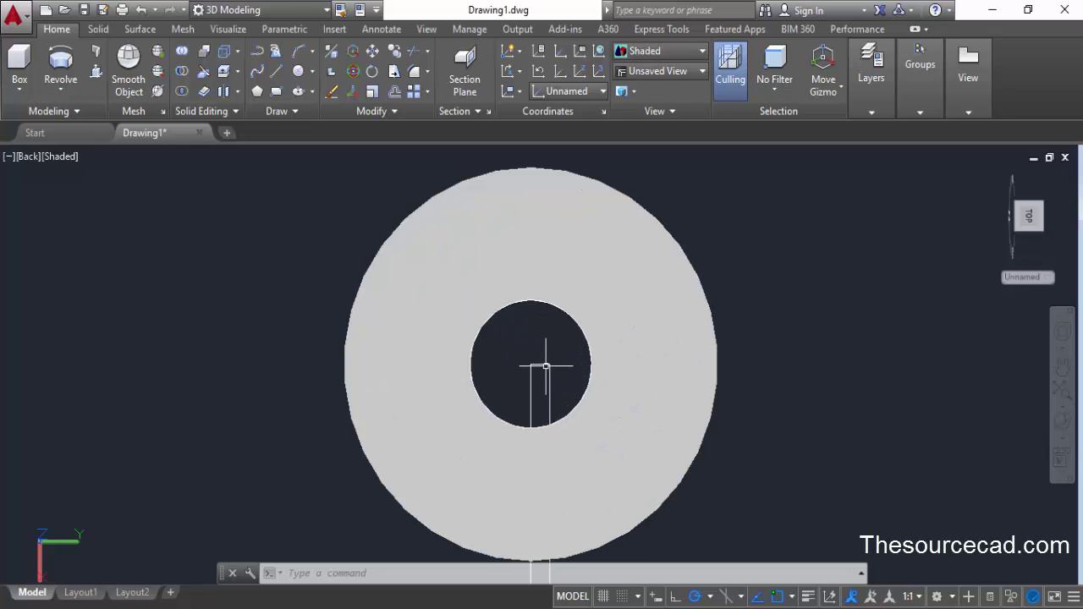
pyautogui.click(373, 54)
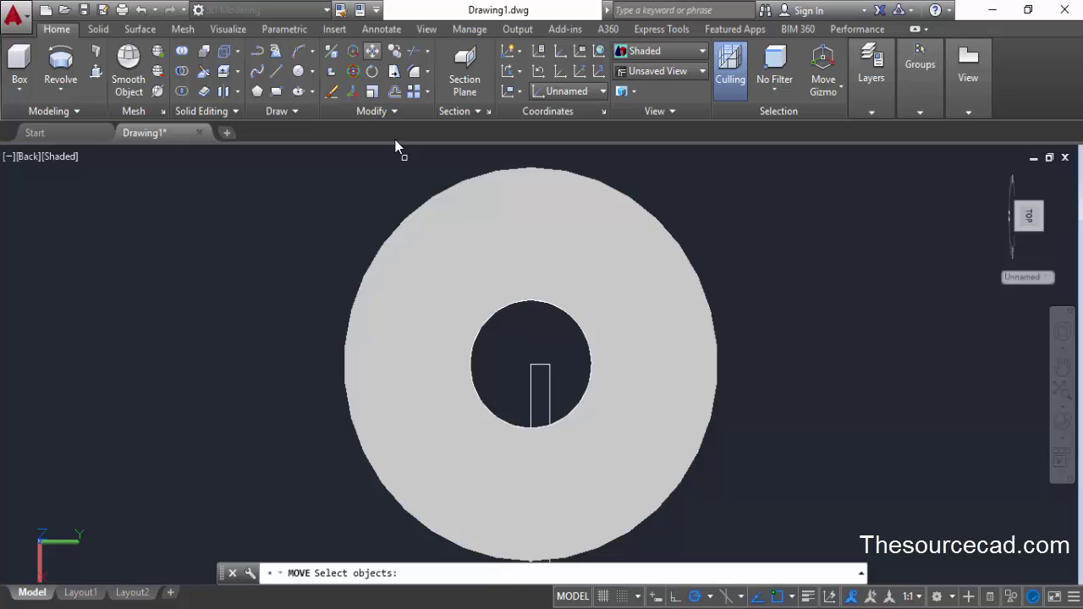
pyautogui.click(531, 382)
pyautogui.press('Return')
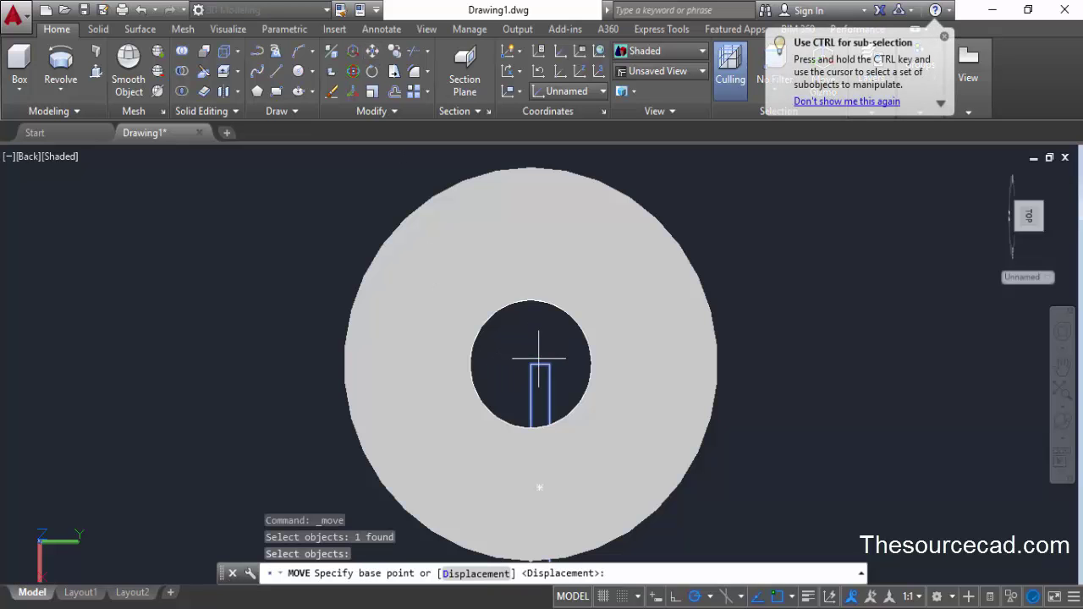
pyautogui.click(539, 365)
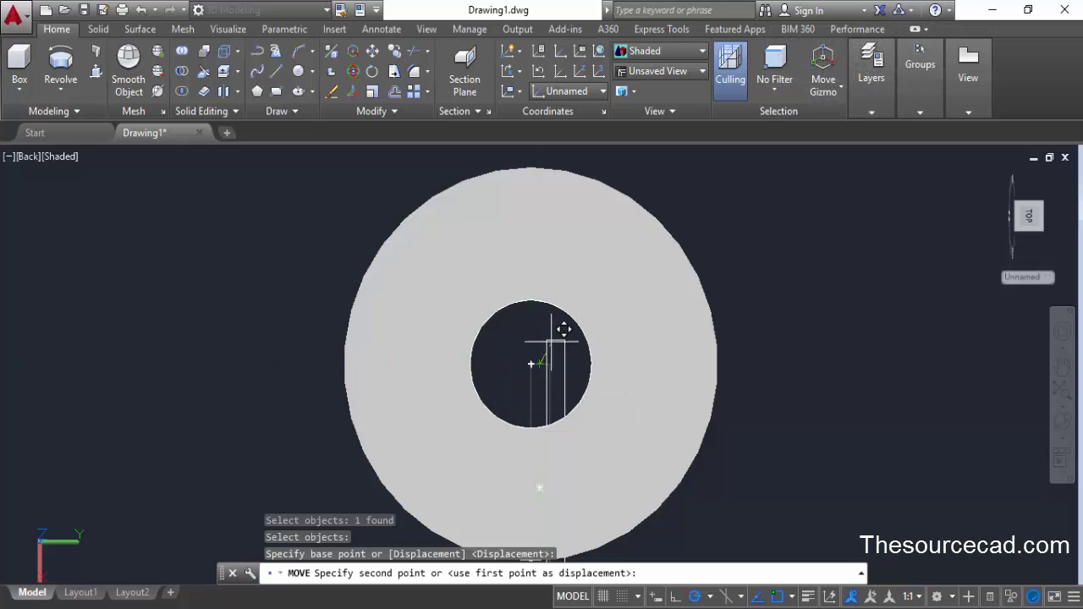
pyautogui.click(531, 365)
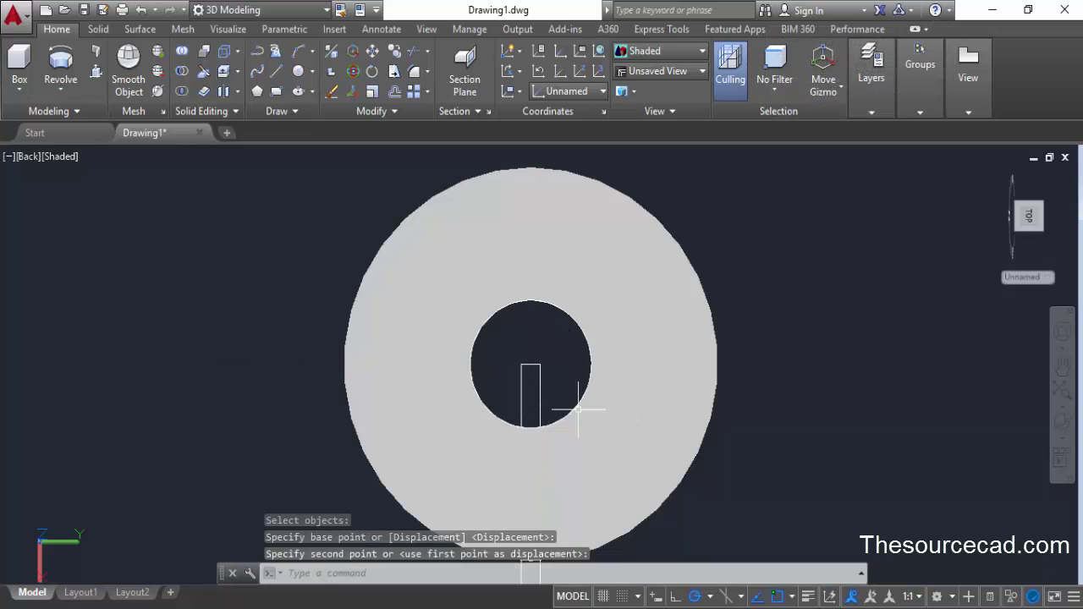
pyautogui.scroll(-3, 546, 366)
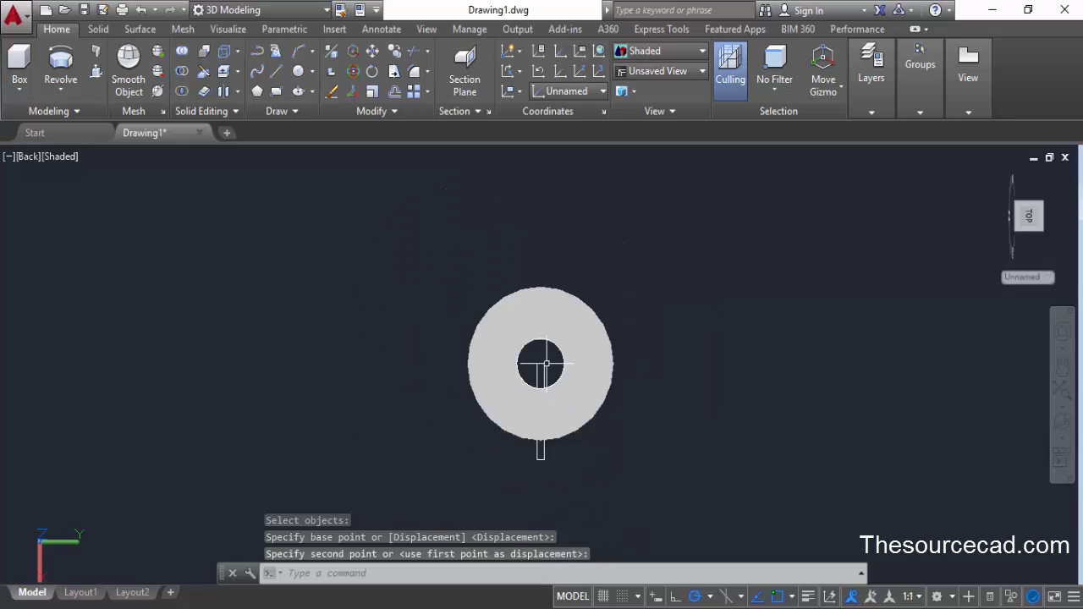
# Step: Restore the World coordinate system and move the rectangle 70 units along the Y axis toward the part's wide end
pyautogui.click(994, 176)
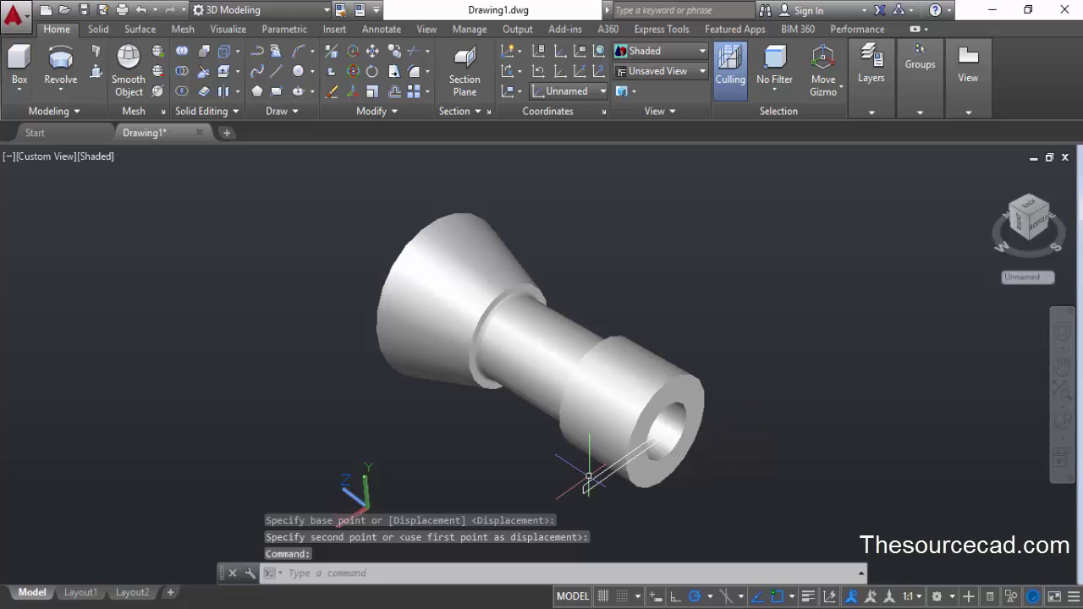
pyautogui.click(600, 54)
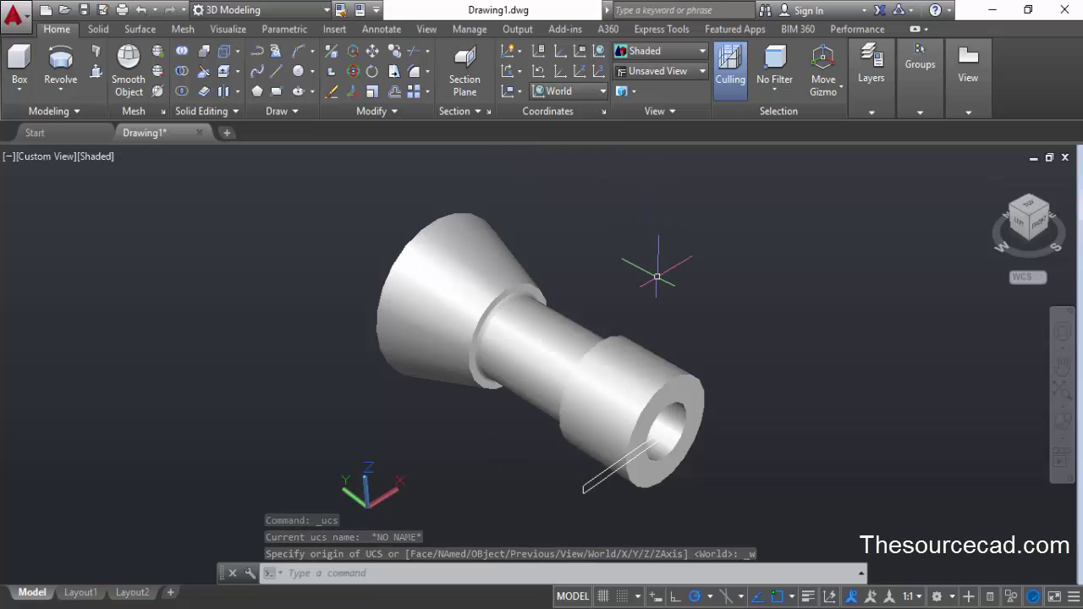
pyautogui.click(603, 475)
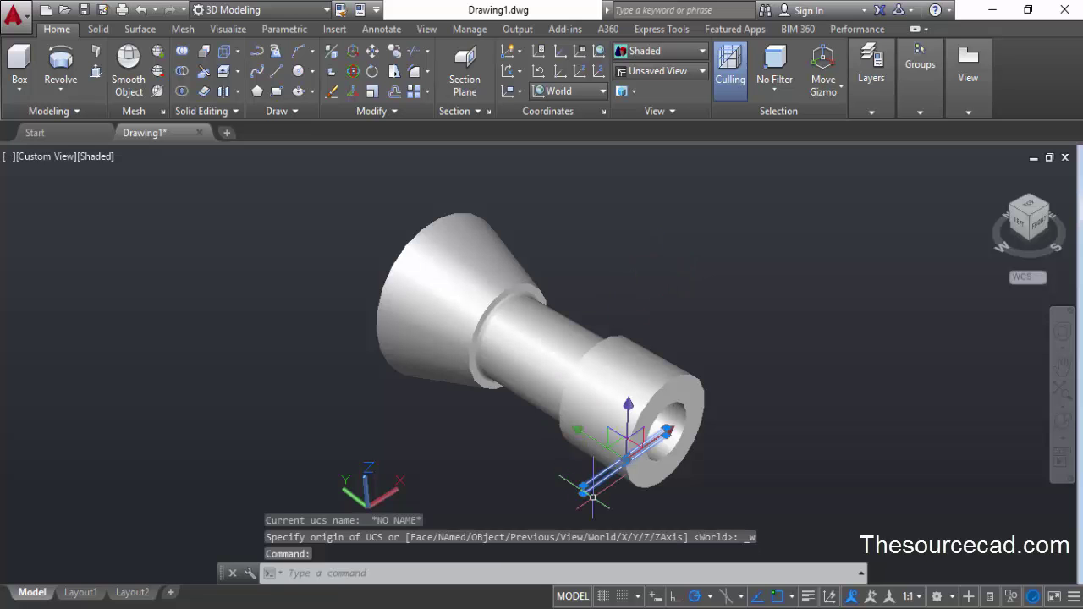
pyautogui.click(372, 51)
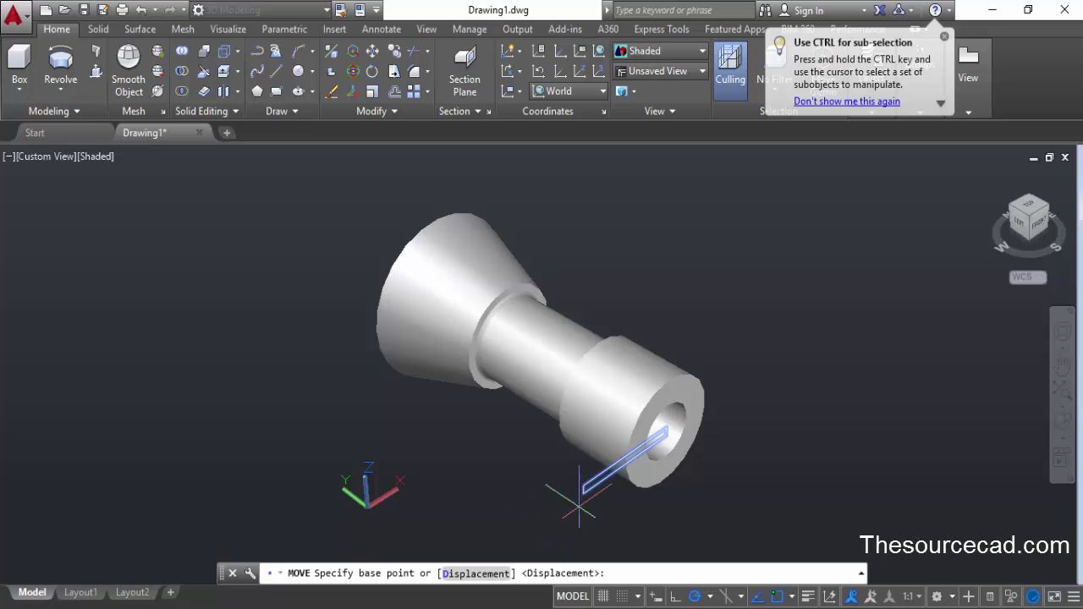
pyautogui.click(584, 491)
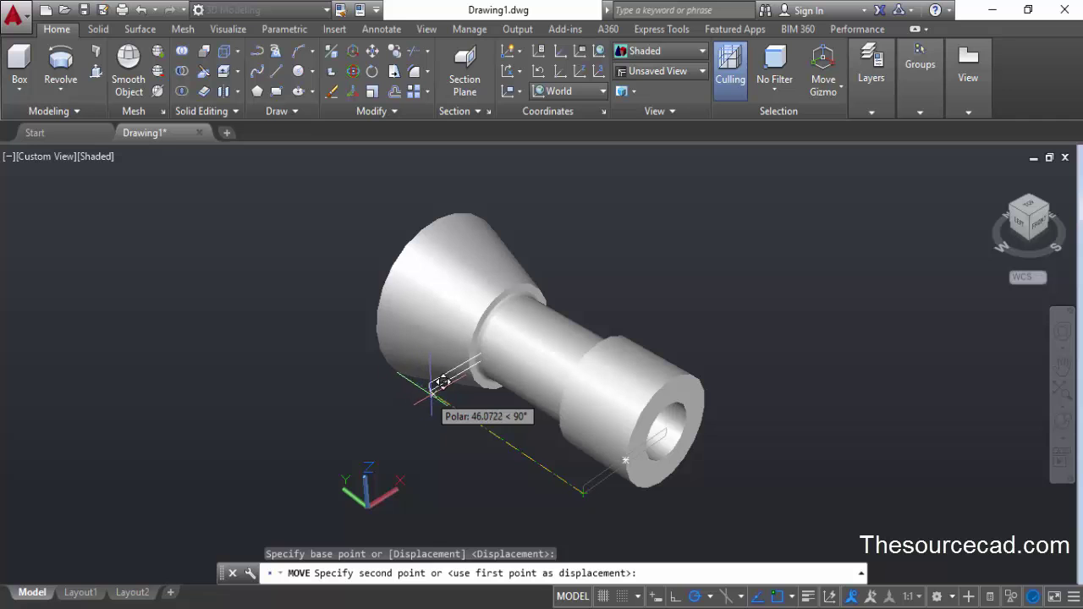
pyautogui.write('70')
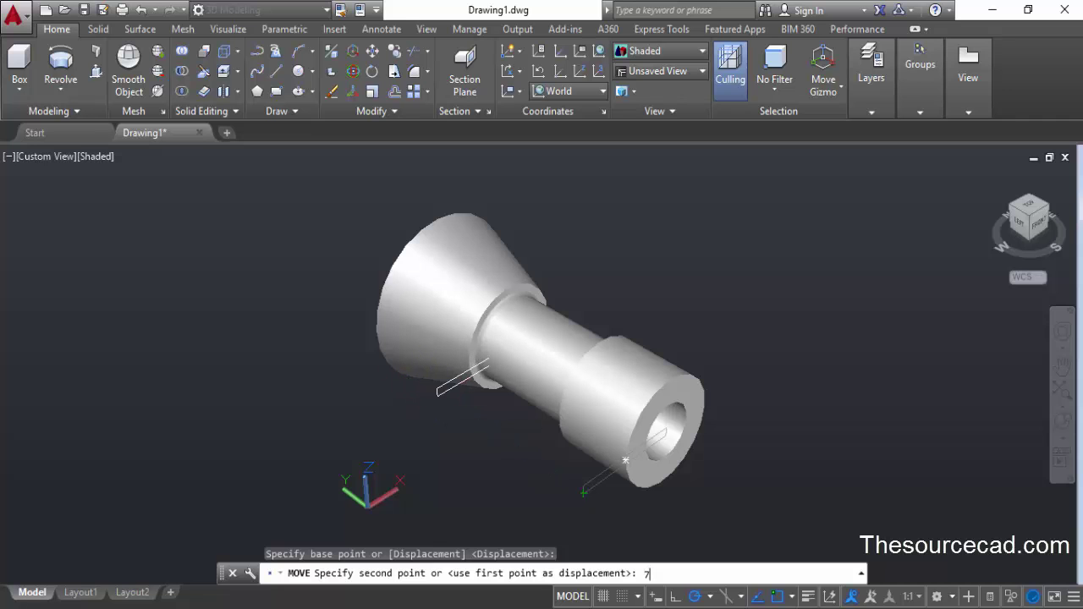
pyautogui.press('Return')
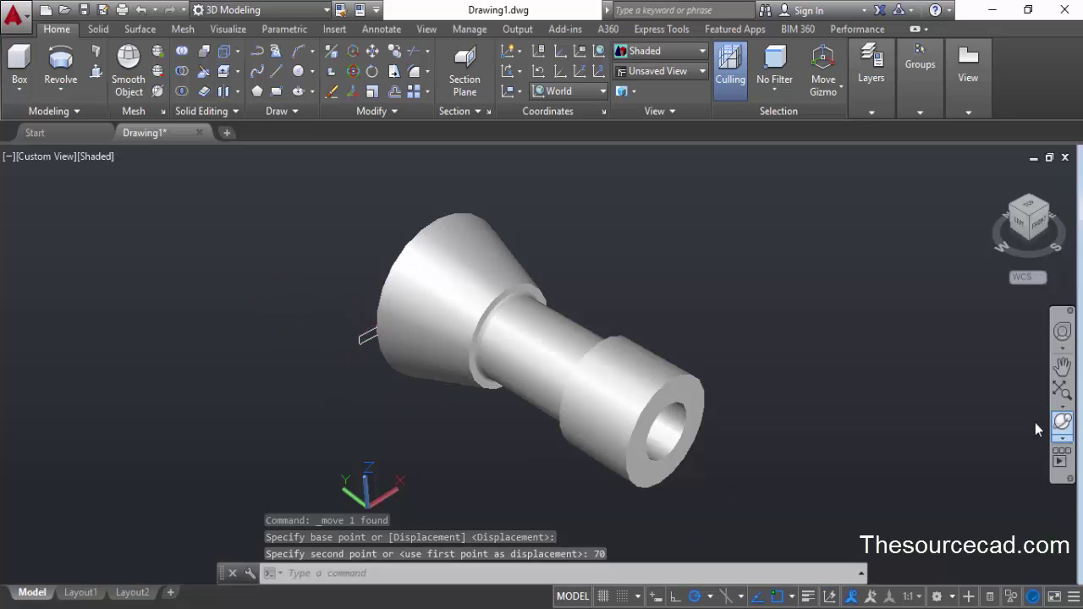
# Step: Extrude the rectangle on the wide end face into a solid slab with a height of -44
pyautogui.click(1063, 423)
pyautogui.moveTo(428, 266); pyautogui.dragTo(616, 380)
pyautogui.moveTo(465, 431); pyautogui.dragTo(684, 313)
pyautogui.rightClick(720, 229)
pyautogui.click(738, 236)
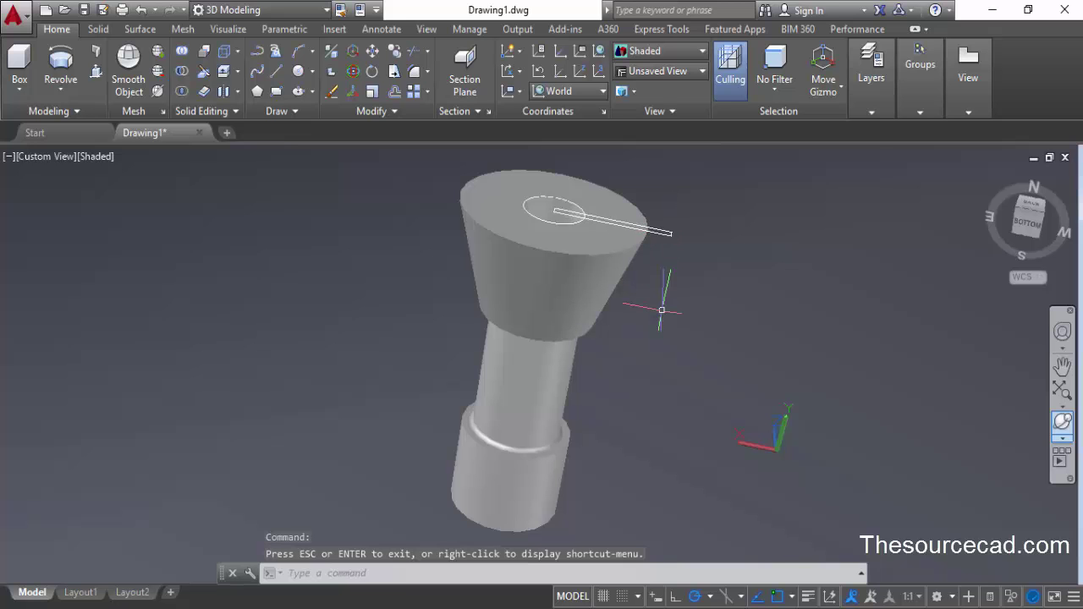
pyautogui.click(60, 89)
pyautogui.click(77, 118)
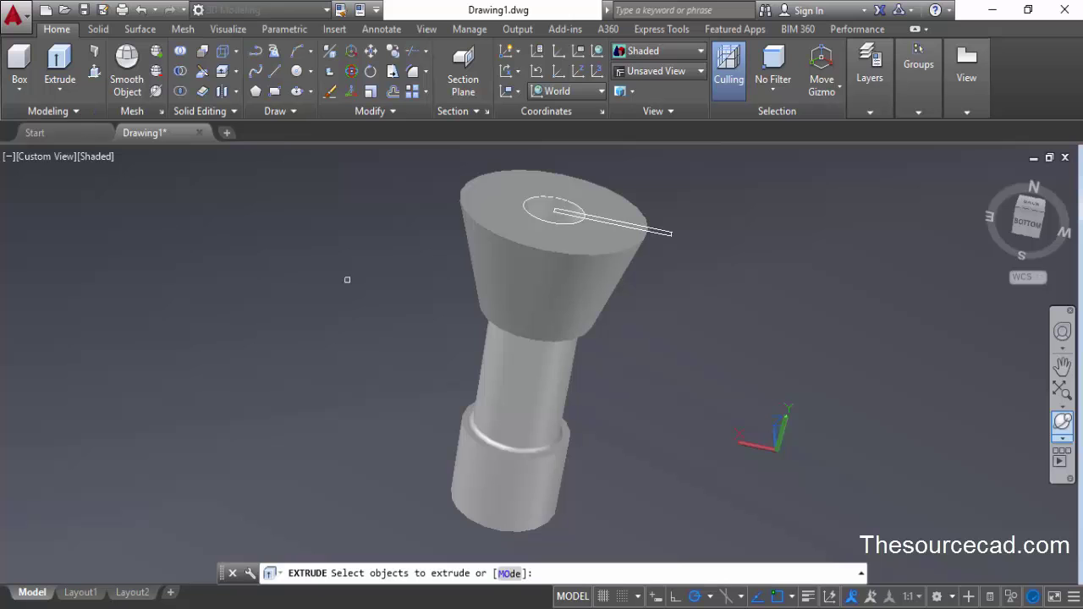
pyautogui.click(664, 232)
pyautogui.rightClick(670, 192)
pyautogui.click(681, 197)
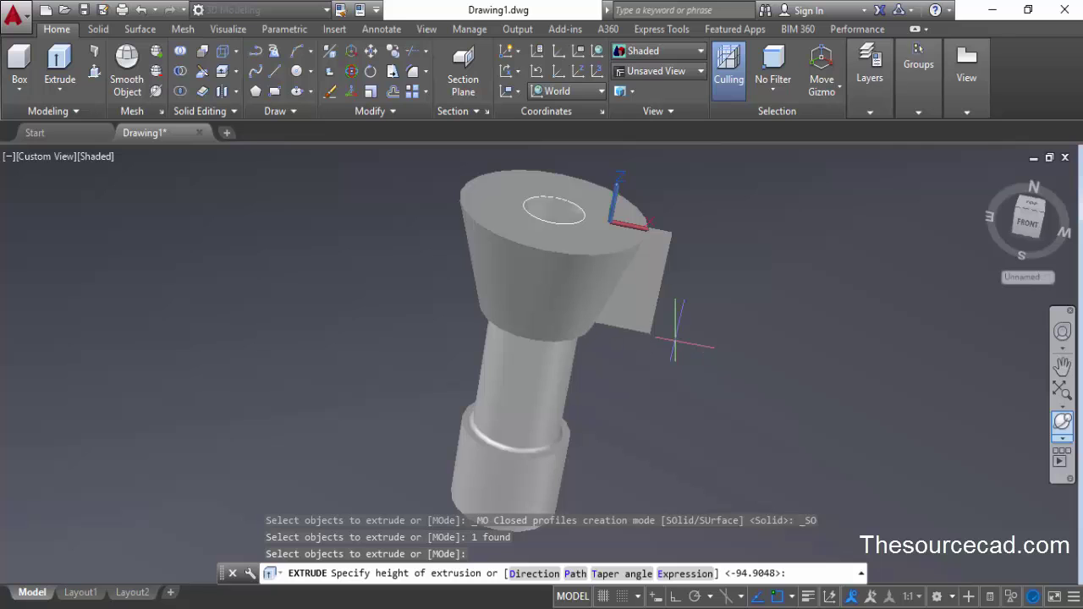
pyautogui.write('-')
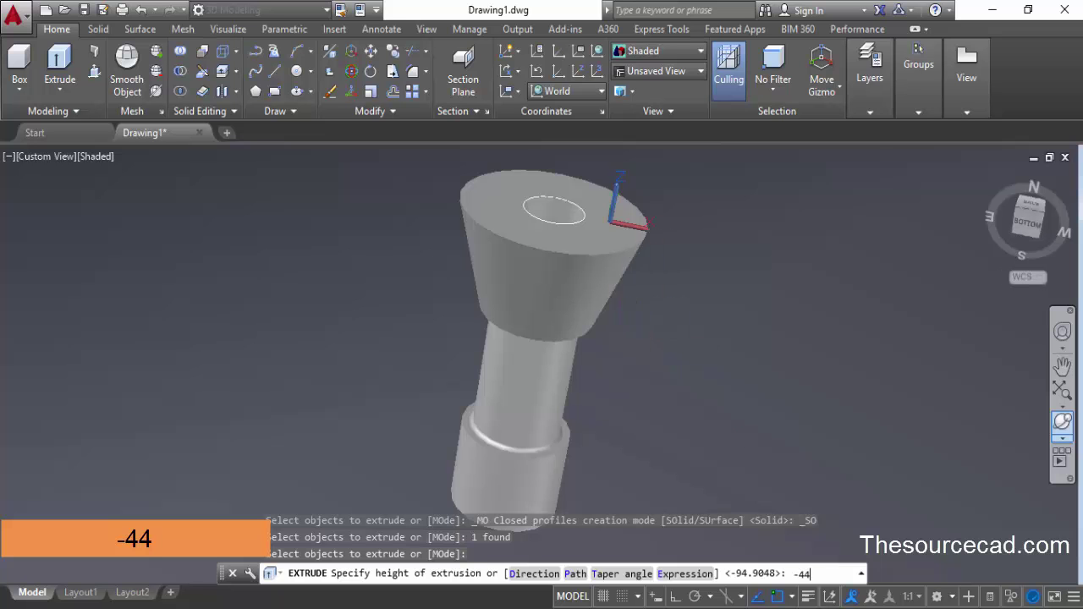
pyautogui.write('44')
pyautogui.press('Return')
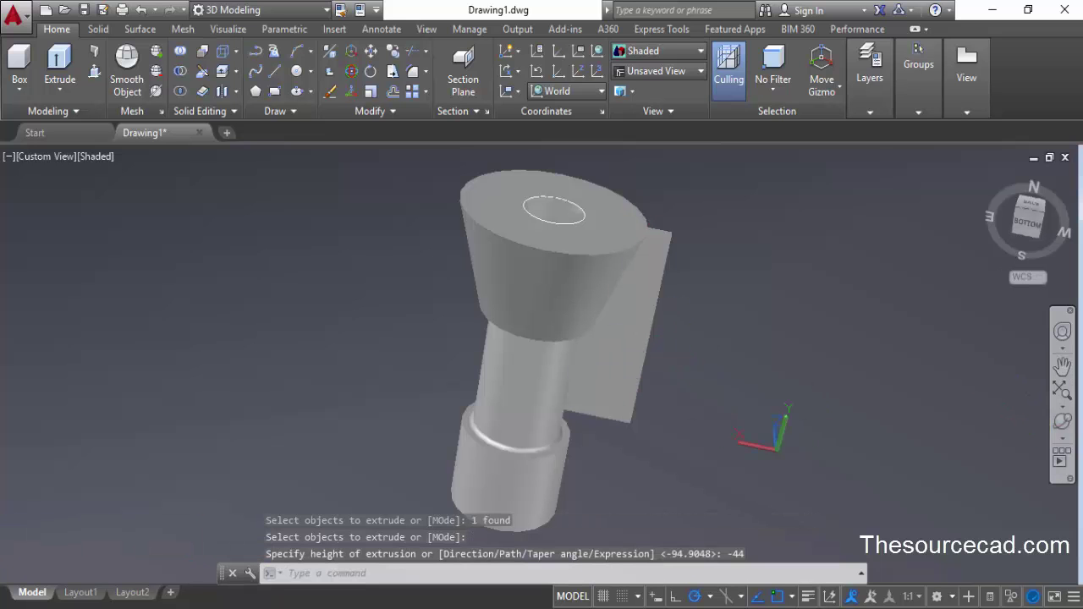
# Step: Align the UCS with the flat face at the wide end of the revolved part
pyautogui.click(1062, 420)
pyautogui.moveTo(600, 408); pyautogui.dragTo(544, 375)
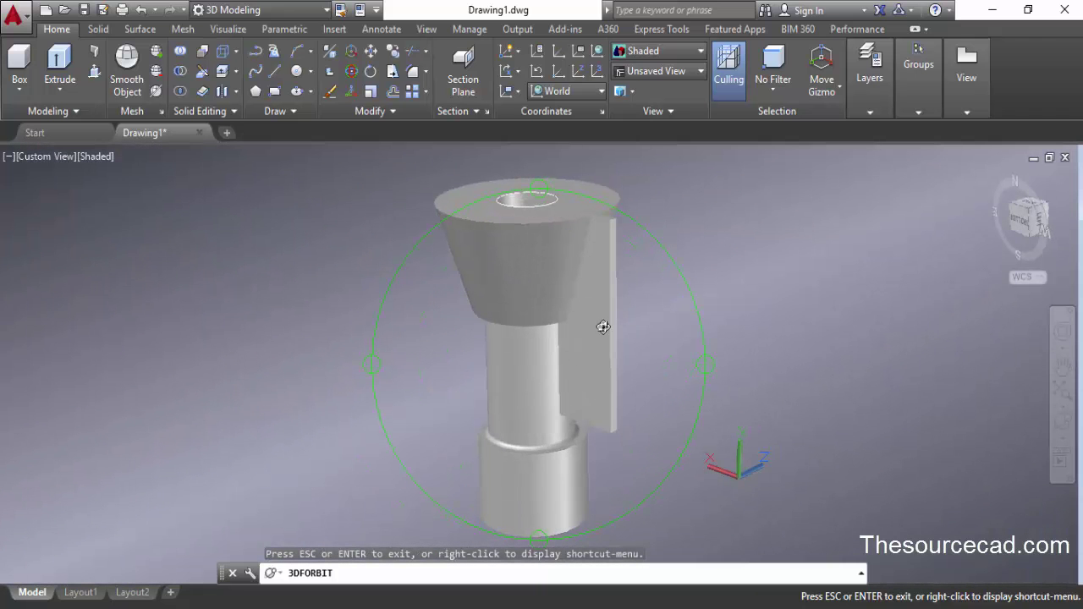
pyautogui.moveTo(617, 353); pyautogui.dragTo(687, 274)
pyautogui.press('Escape')
pyautogui.press('Escape')
pyautogui.press('Escape')
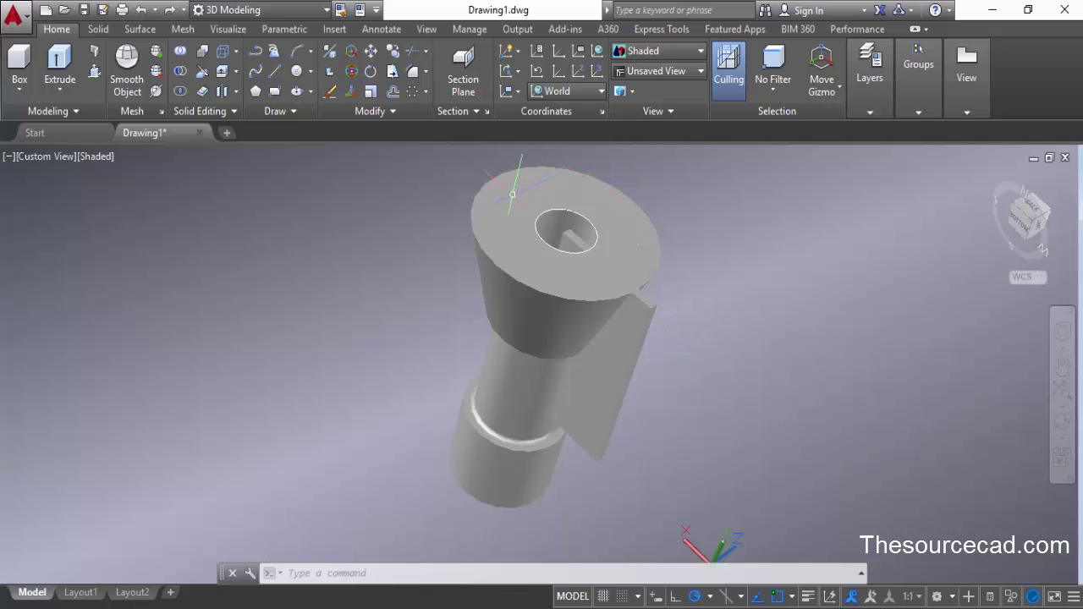
pyautogui.click(516, 92)
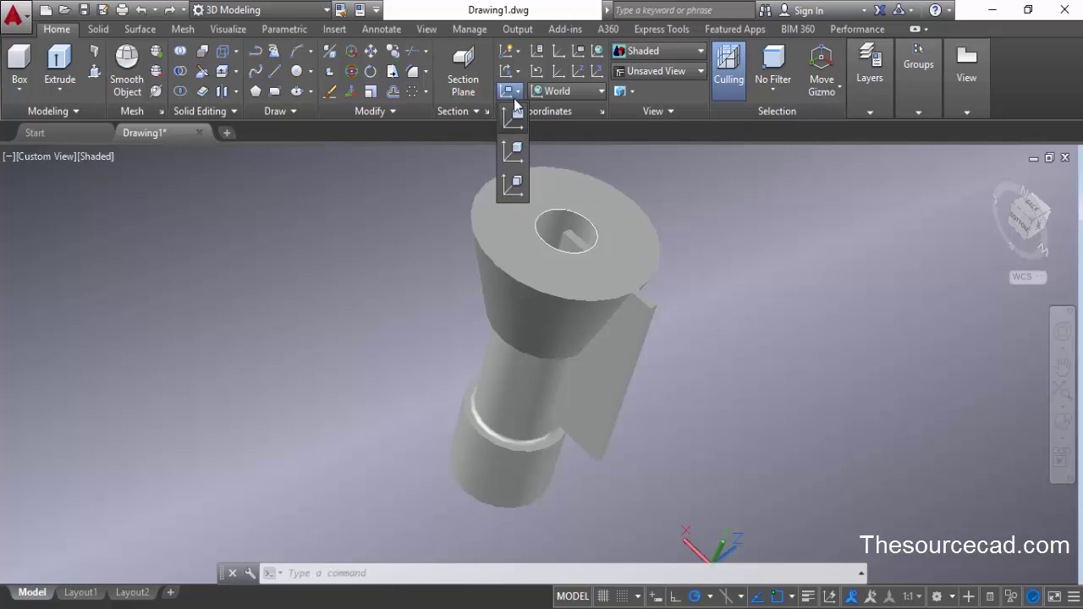
pyautogui.click(516, 184)
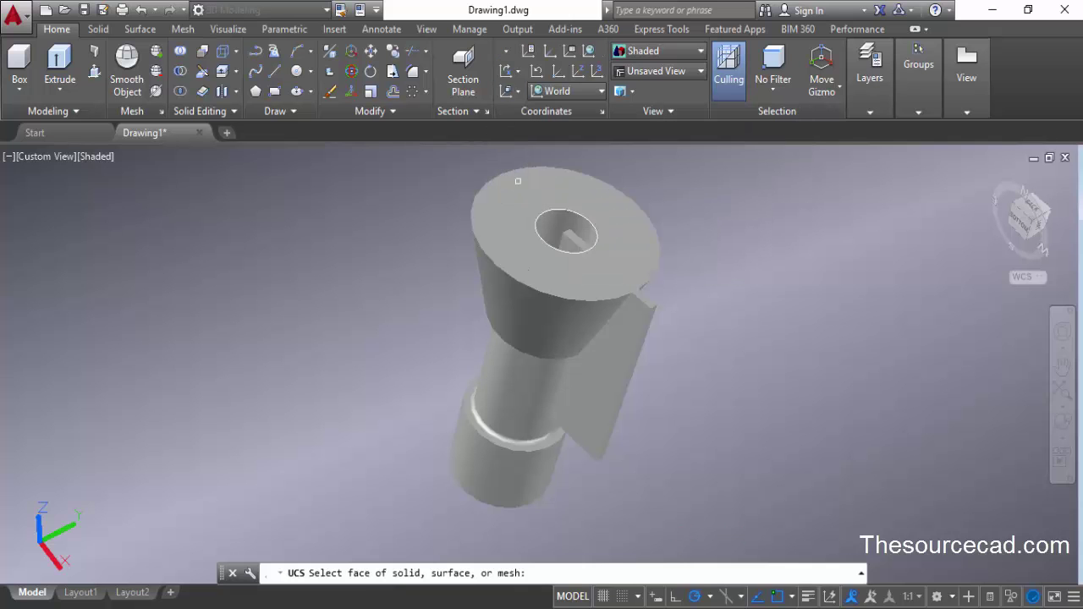
pyautogui.click(519, 183)
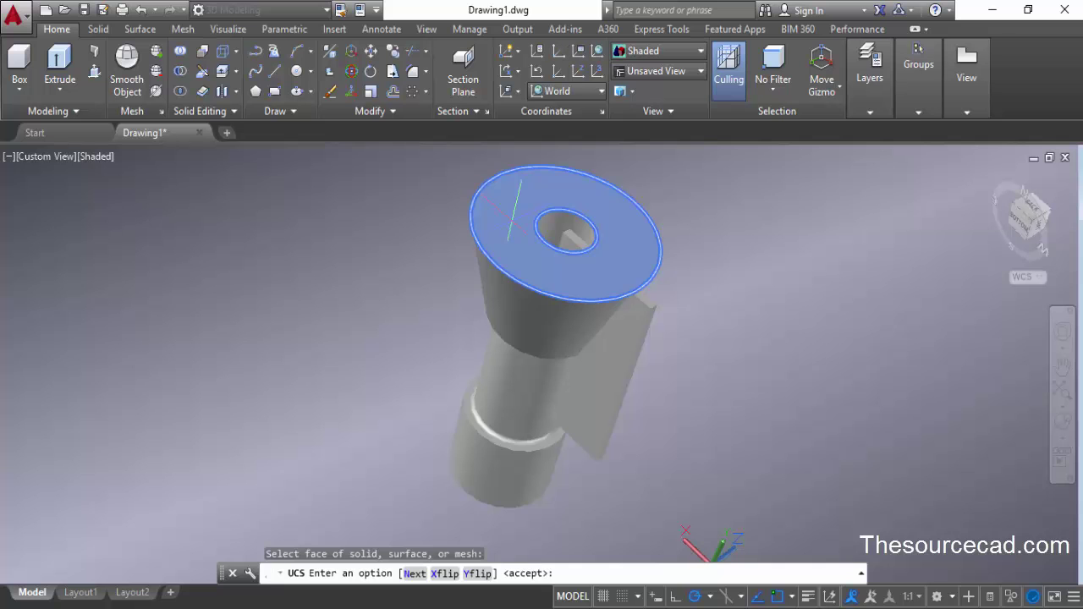
pyautogui.press('Return')
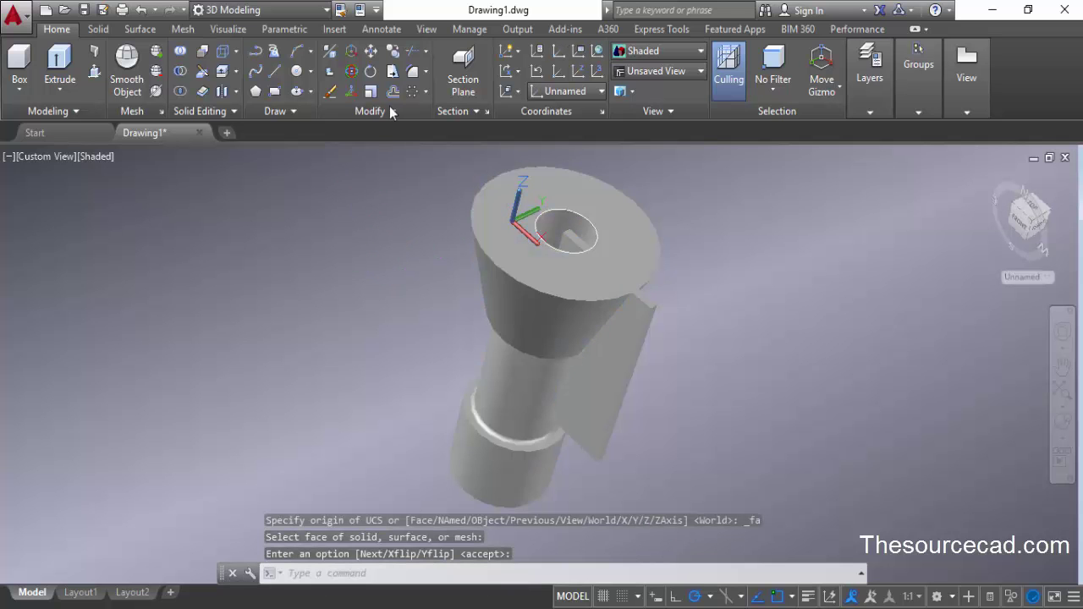
# Step: Create a polar array of the extruded slab around the center of the hole on the wide end face
pyautogui.click(424, 93)
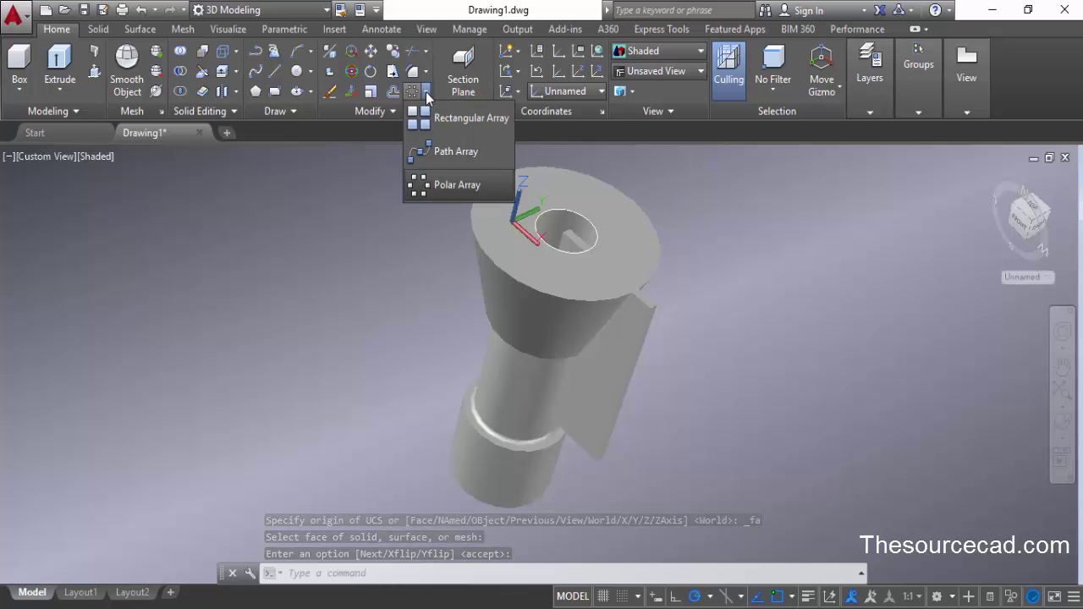
pyautogui.click(435, 183)
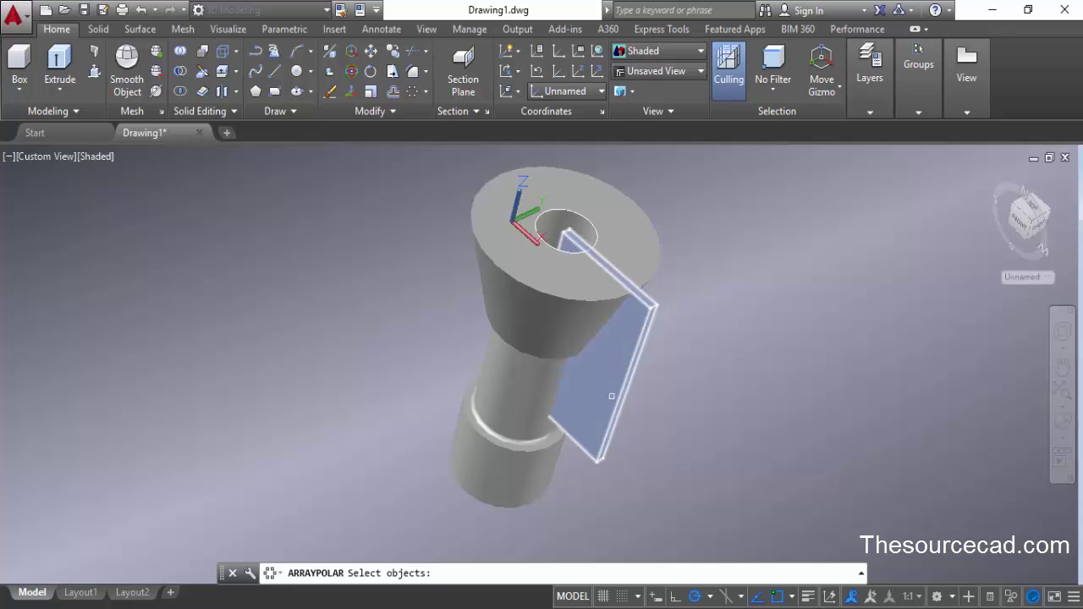
pyautogui.click(621, 383)
pyautogui.press('Return')
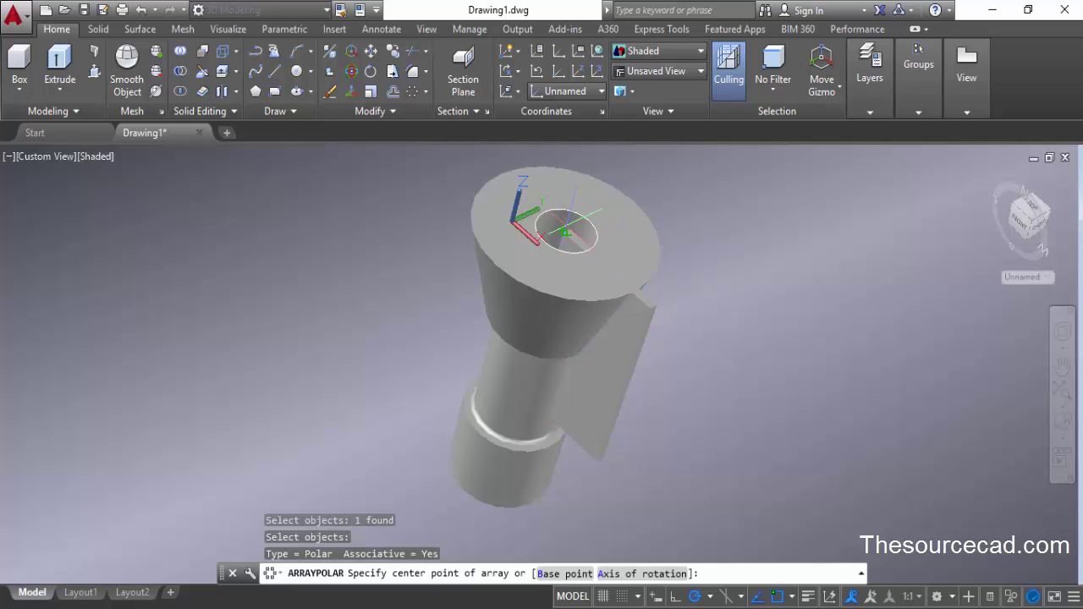
pyautogui.scroll(5, 564, 231)
pyautogui.moveTo(551, 262); pyautogui.dragTo(509, 411, button='middle')
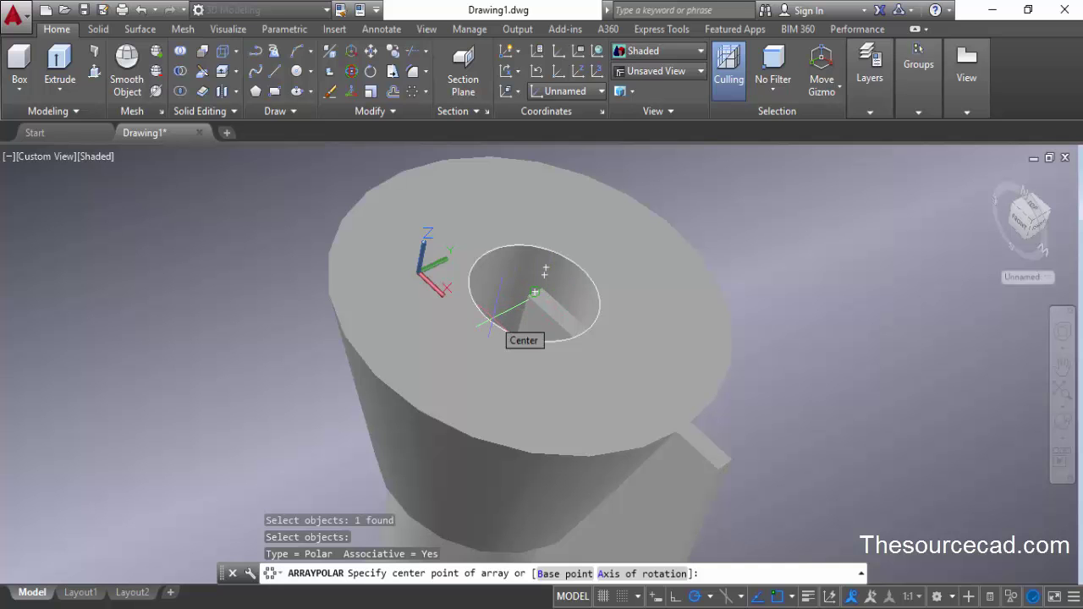
pyautogui.click(545, 271)
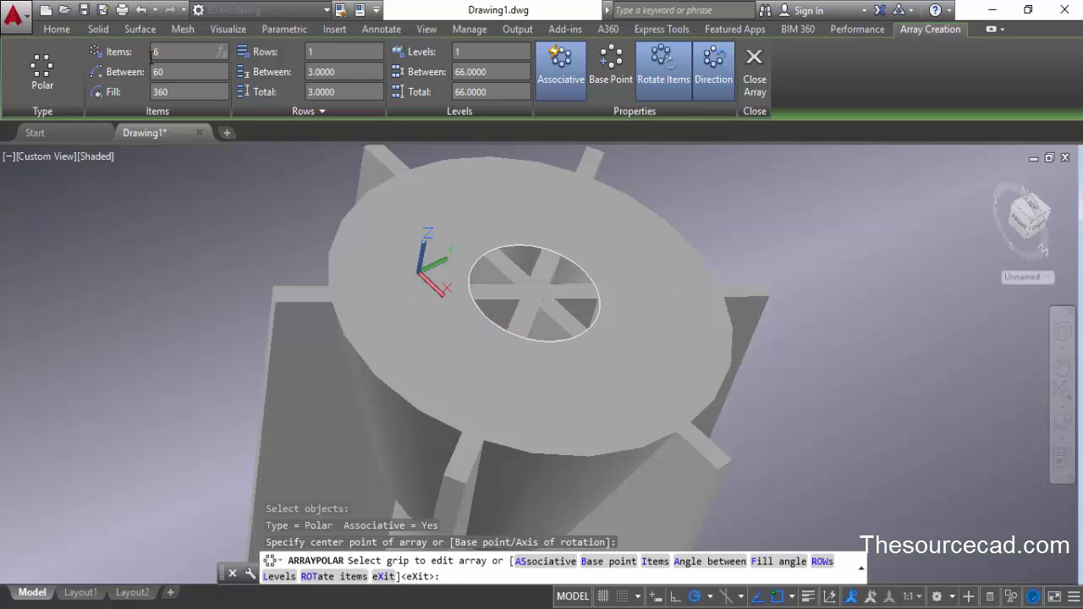
# Step: Set the polar array to 3 items, turn off its associativity and finish the array
pyautogui.press('Return')
pyautogui.scroll(-4, 537, 367)
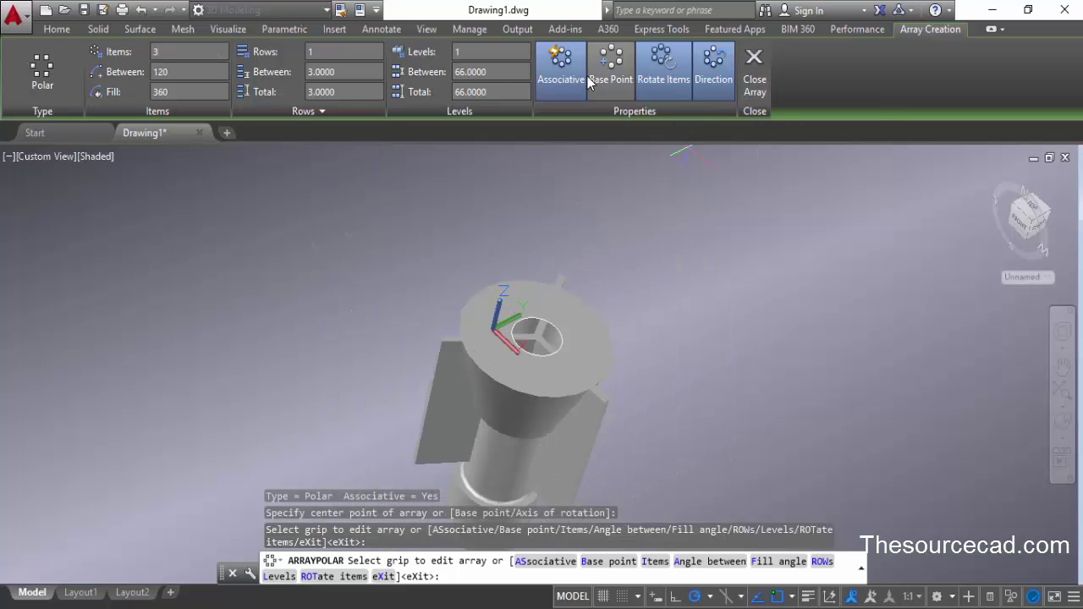
pyautogui.click(556, 58)
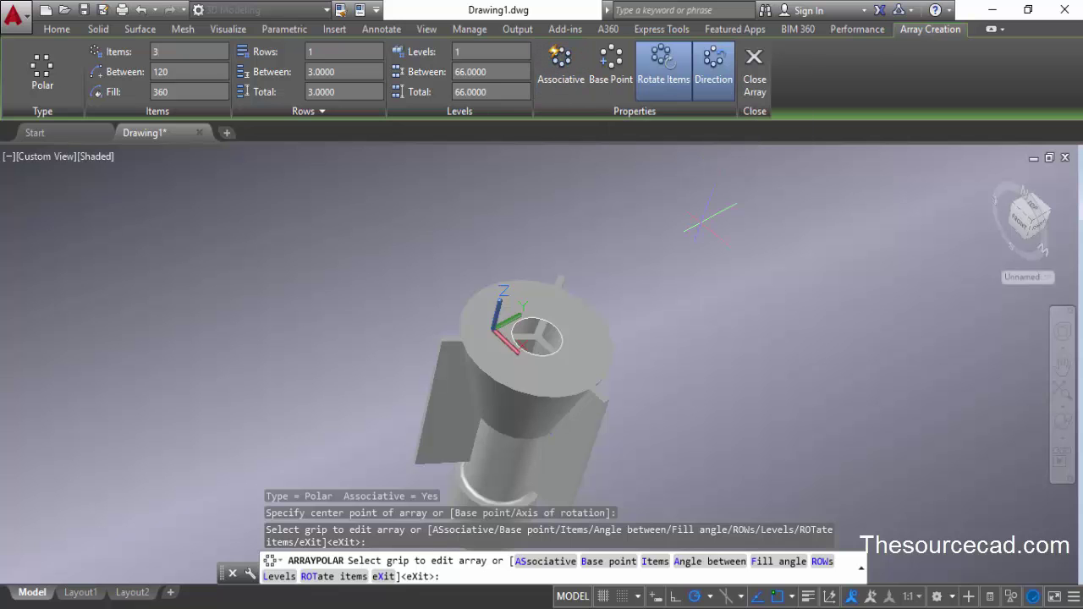
pyautogui.click(760, 77)
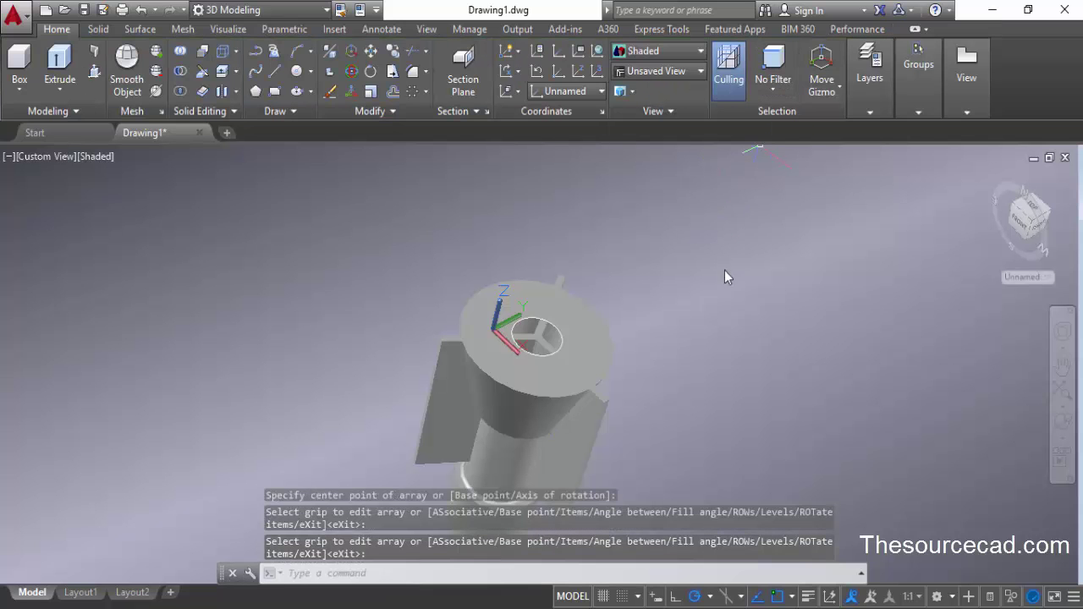
# Step: Union the three arrayed slabs into a single solid
pyautogui.keyDown('shift'); pyautogui.moveTo(630, 385); pyautogui.dragTo(611, 317, button='middle'); pyautogui.keyUp('shift')
pyautogui.click(580, 336)
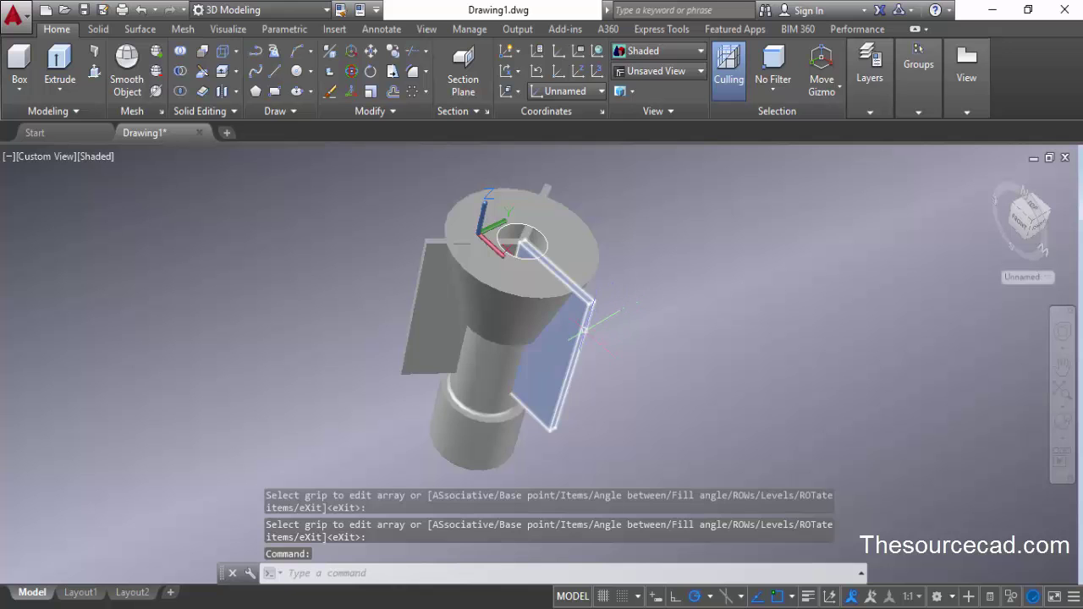
pyautogui.click(441, 336)
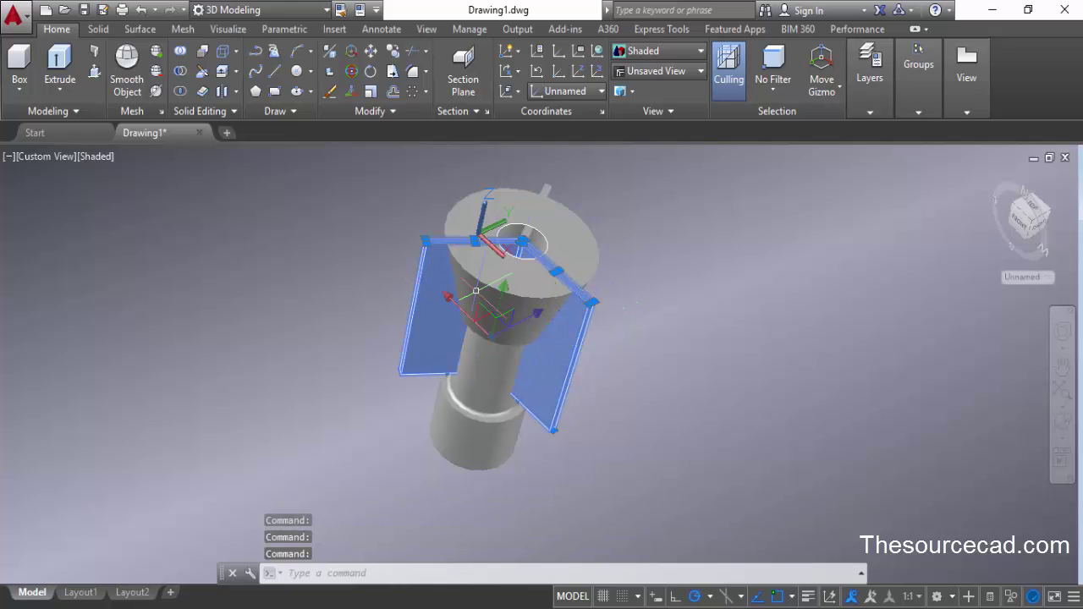
pyautogui.click(551, 184)
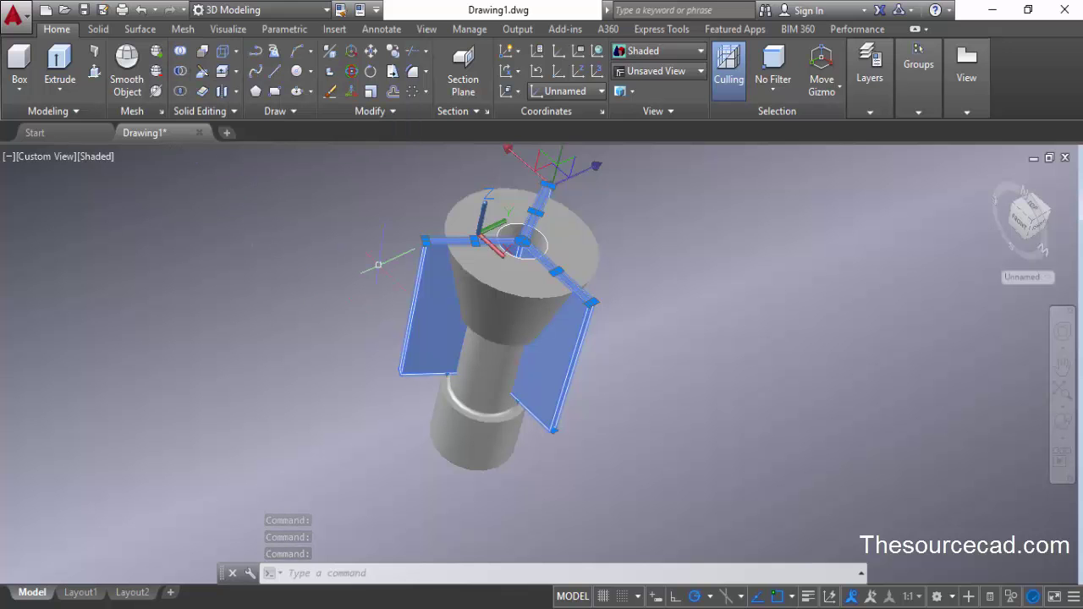
pyautogui.click(181, 55)
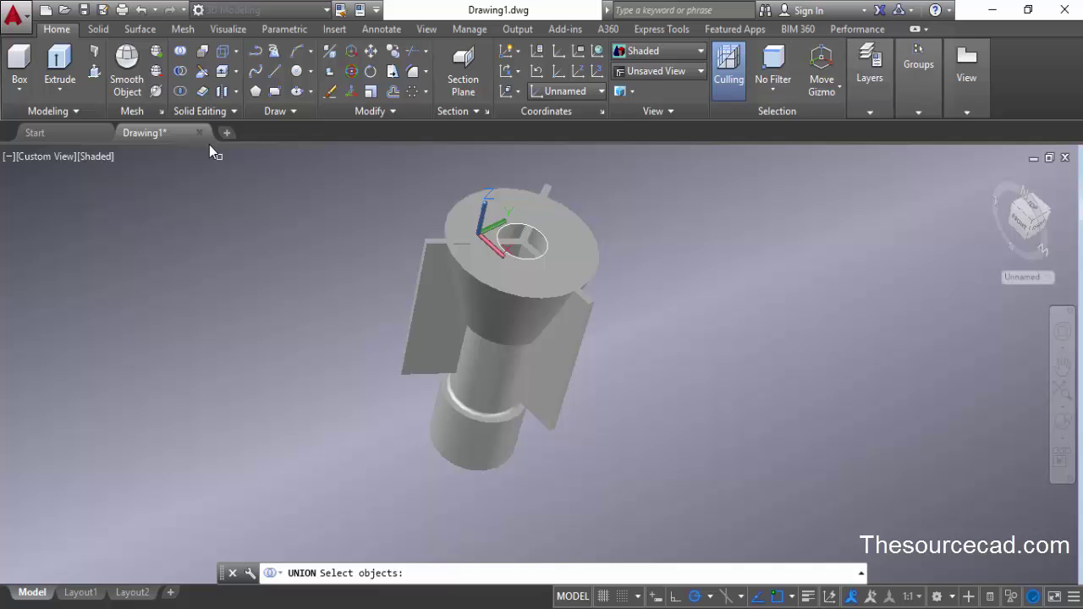
pyautogui.click(407, 329)
pyautogui.click(550, 186)
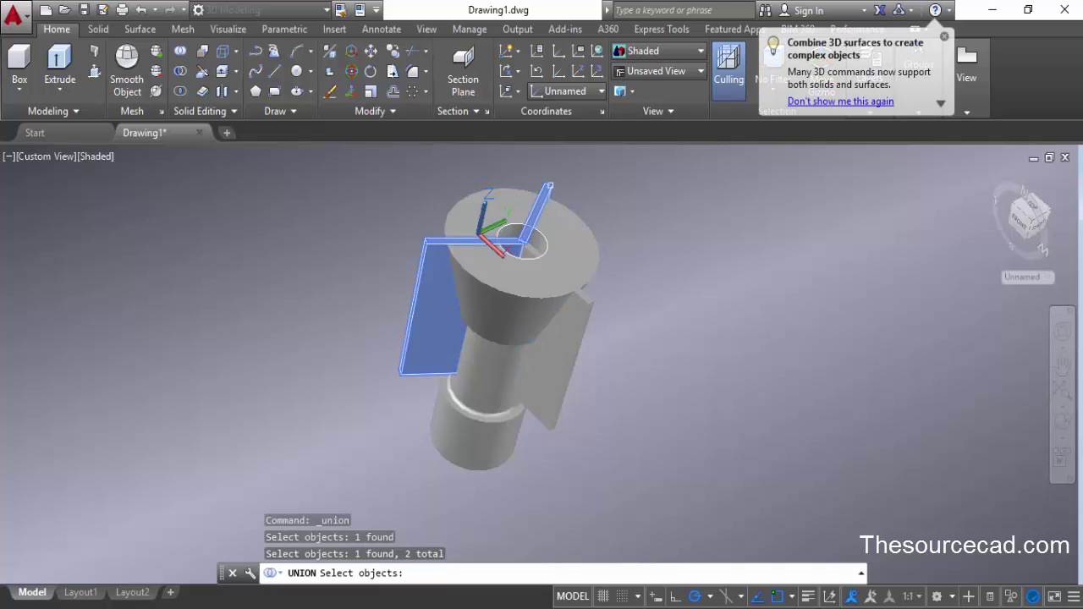
pyautogui.click(564, 321)
pyautogui.press('Return')
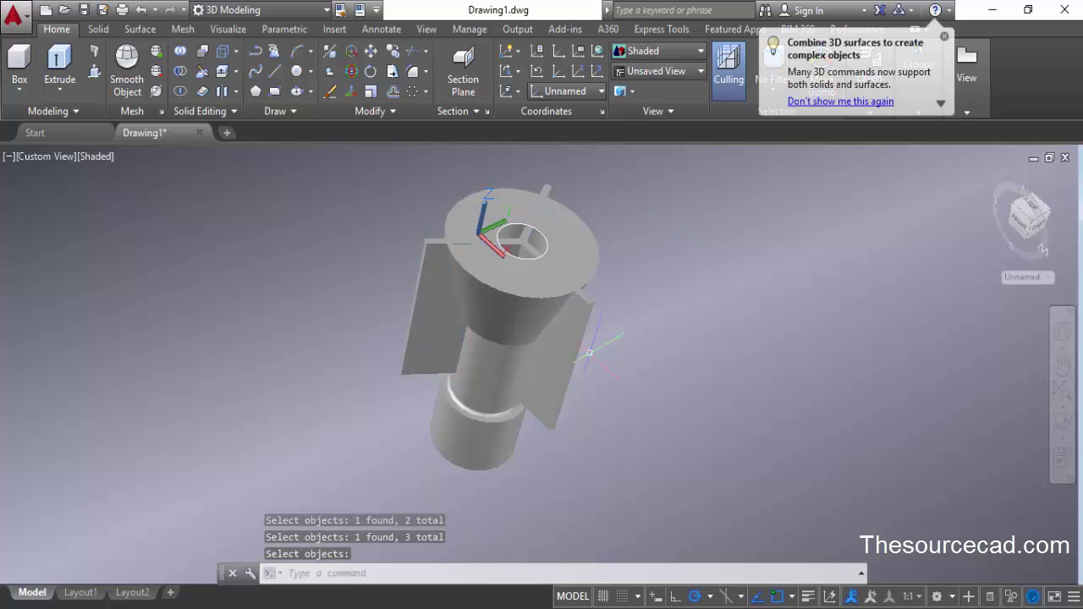
# Step: Subtract the combined three-slab solid from the revolved part to cut the slots in its wide end
pyautogui.moveTo(578, 330)
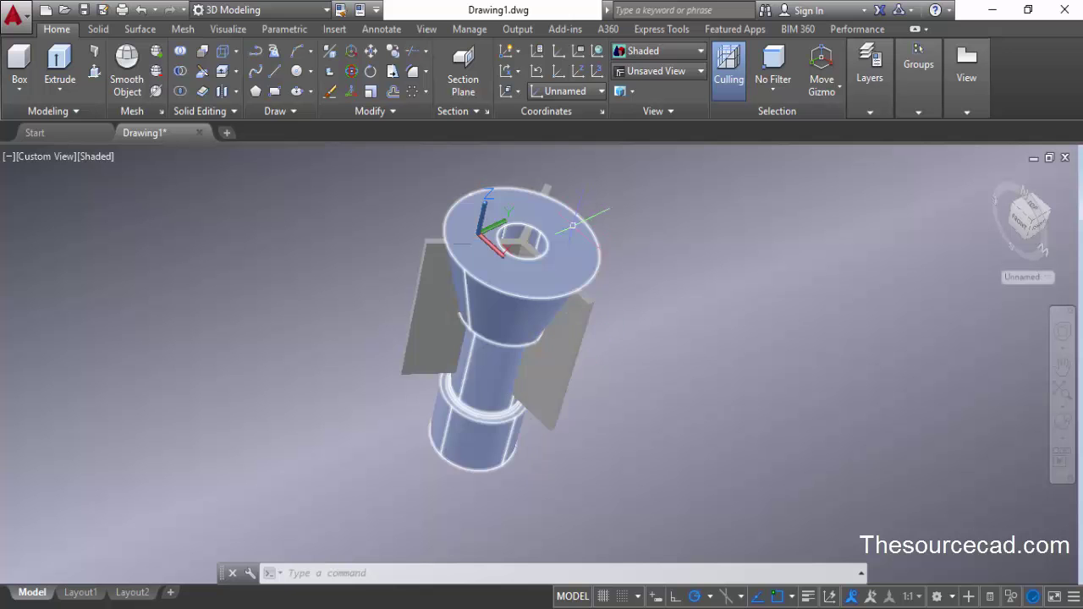
pyautogui.click(181, 75)
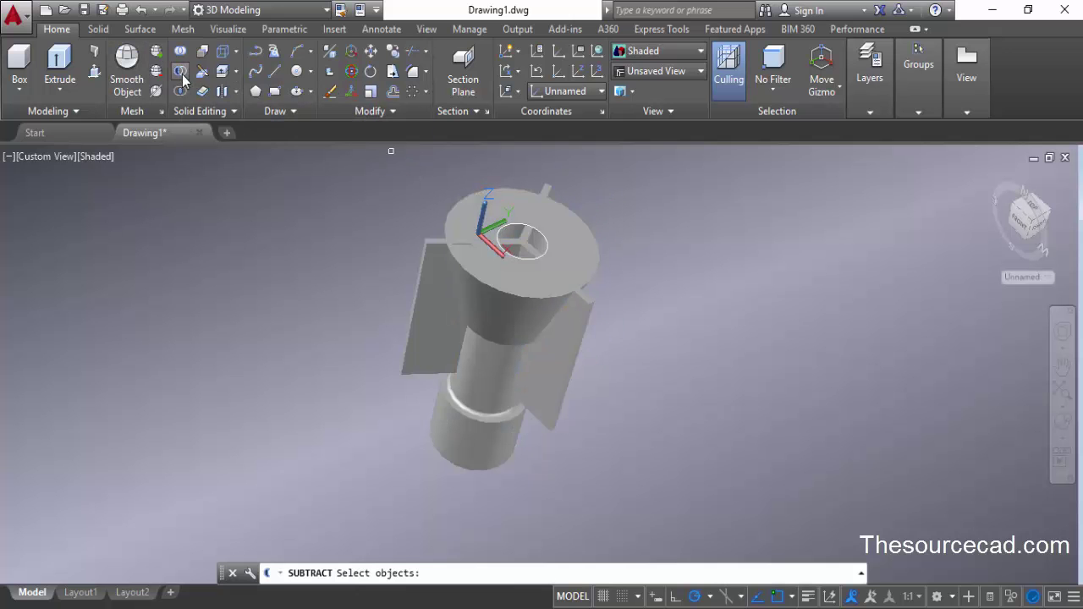
pyautogui.click(465, 399)
pyautogui.press('Return')
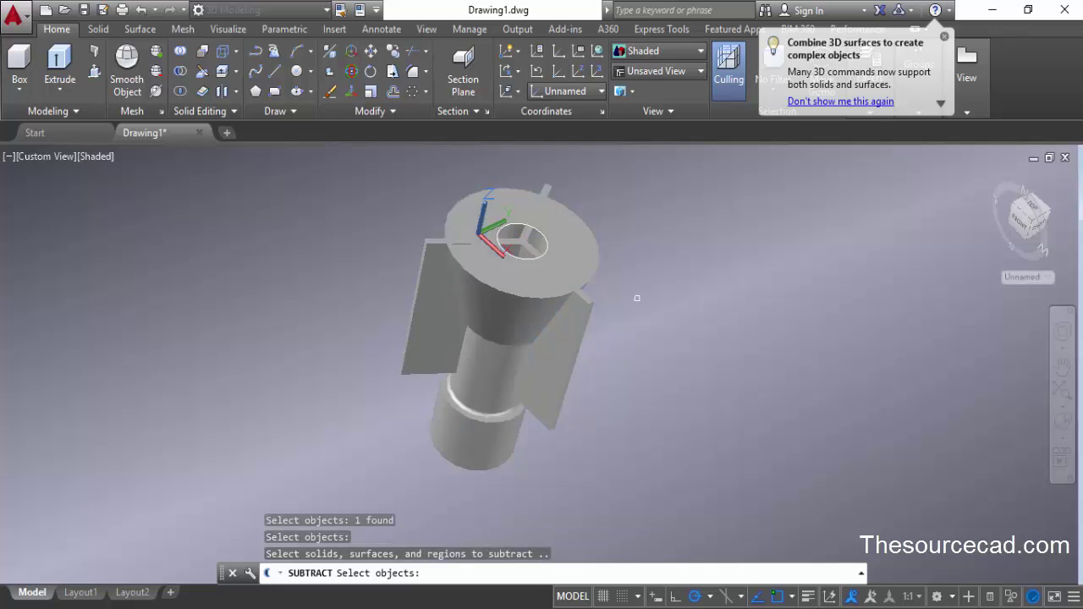
pyautogui.click(573, 359)
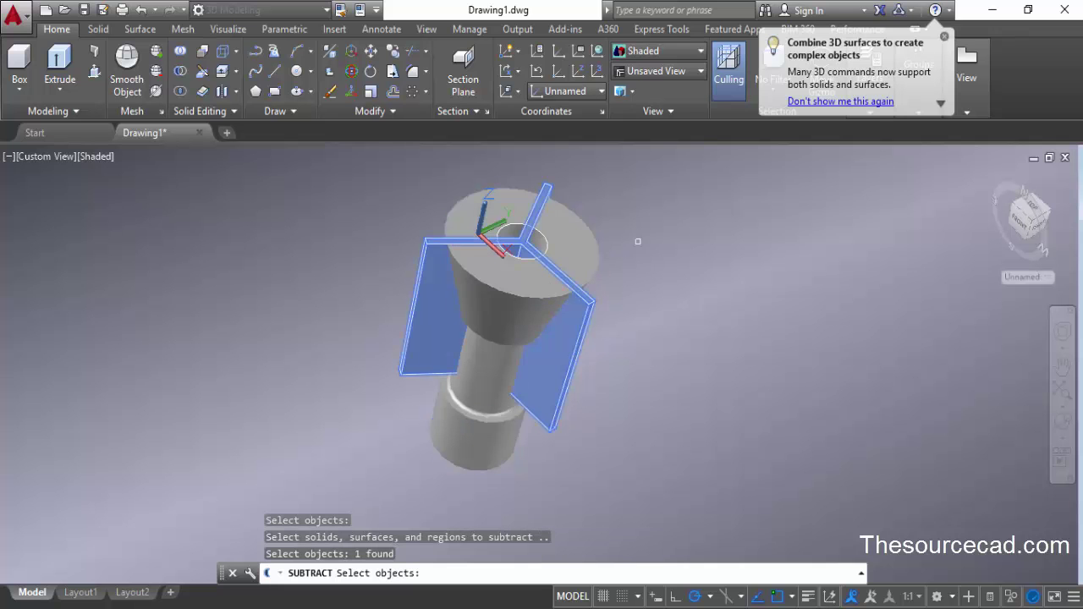
pyautogui.press('Return')
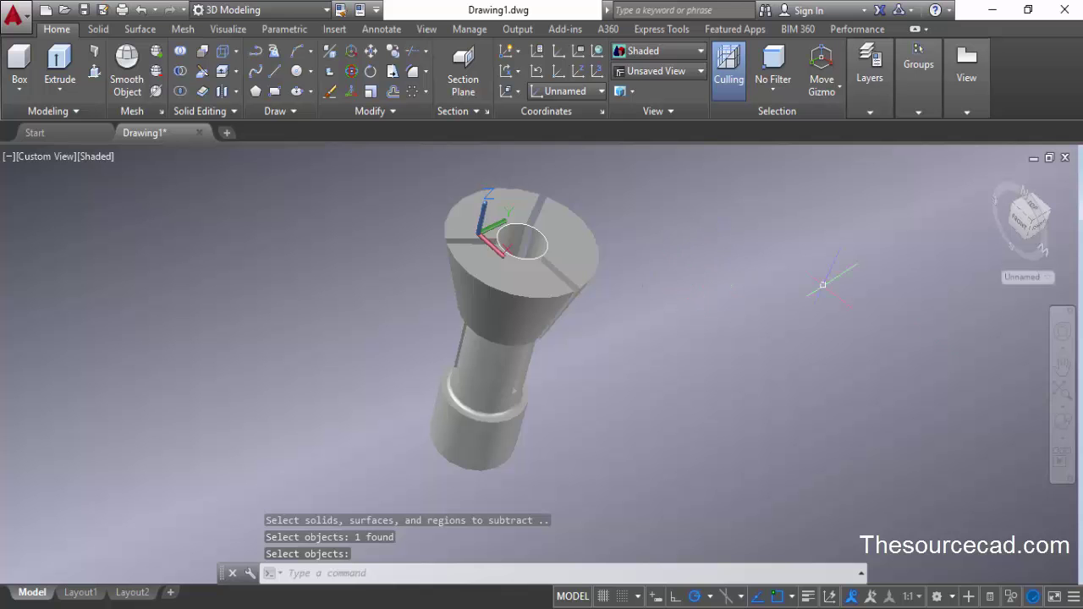
# Step: Set a right side view of the part in parallel projection and align the UCS with that view
pyautogui.click(1062, 421)
pyautogui.moveTo(554, 233); pyautogui.dragTo(485, 285)
pyautogui.rightClick(642, 193)
pyautogui.click(657, 201)
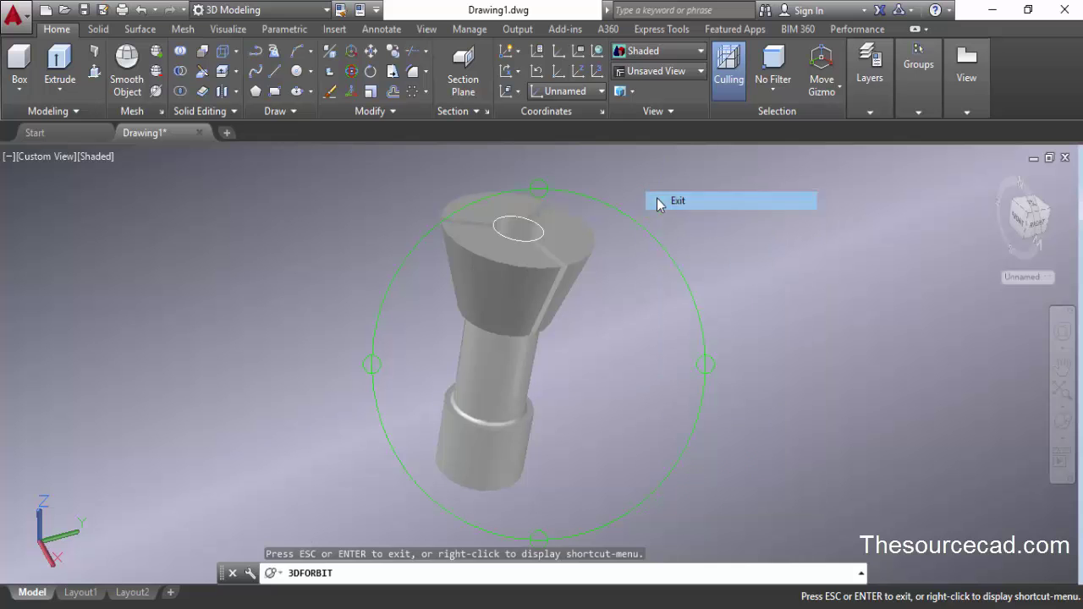
pyautogui.click(1039, 224)
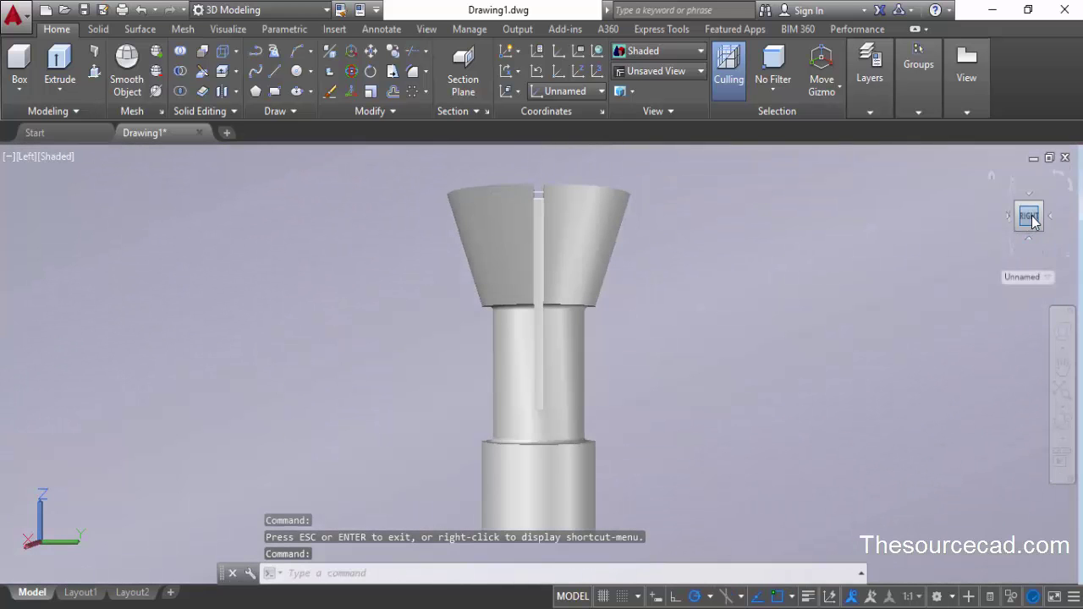
pyautogui.rightClick(1032, 222)
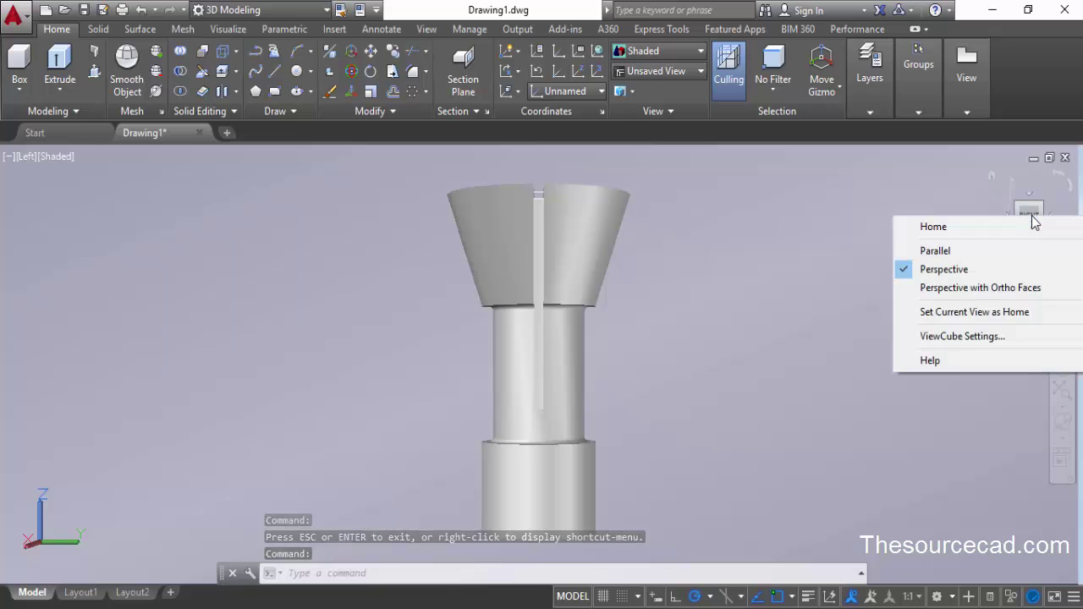
pyautogui.click(959, 247)
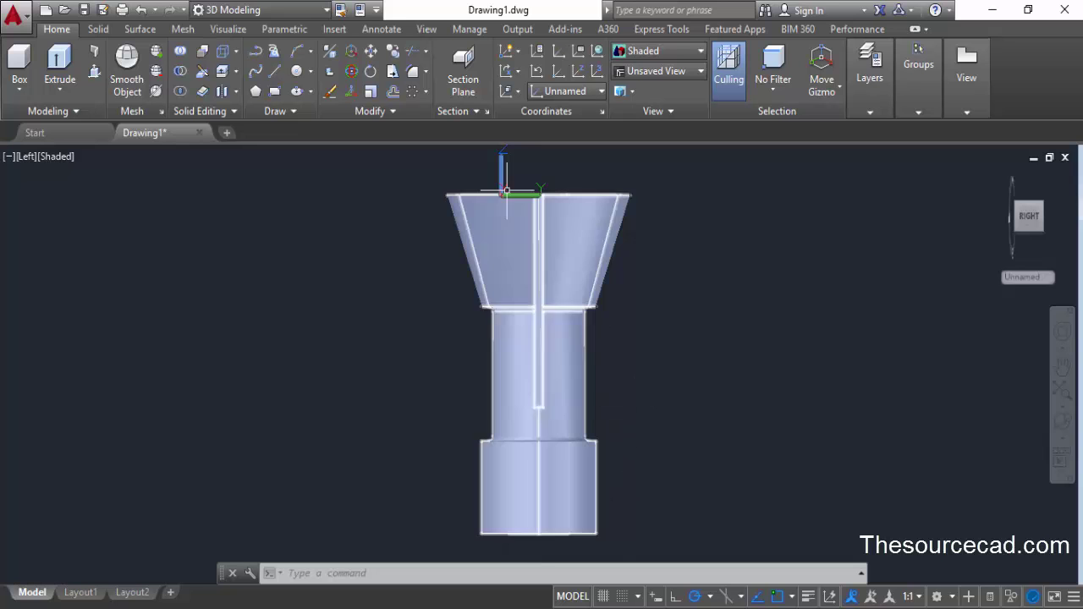
pyautogui.click(516, 92)
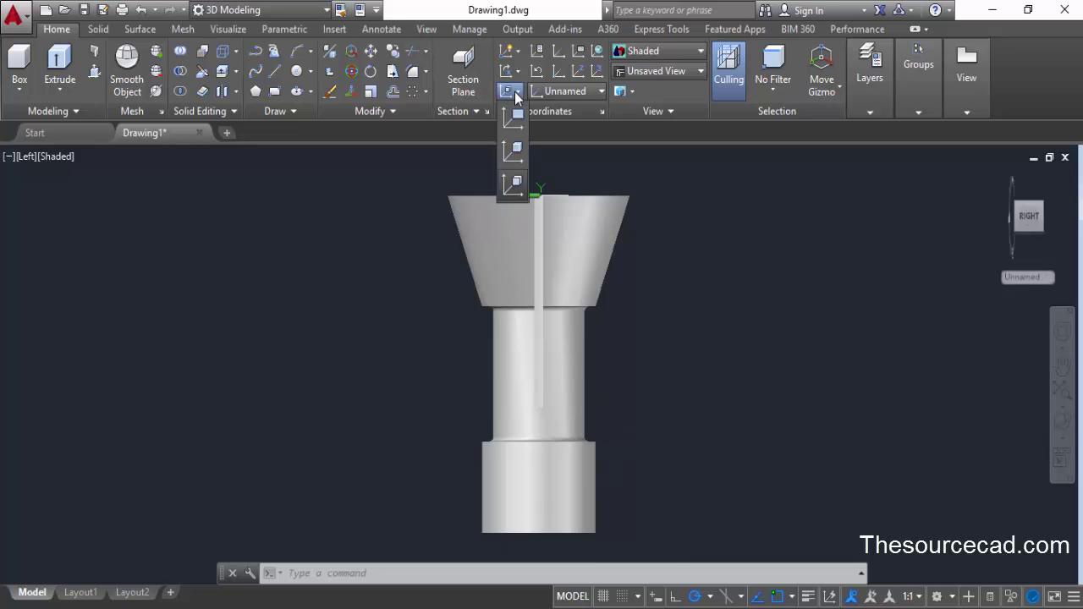
pyautogui.click(518, 117)
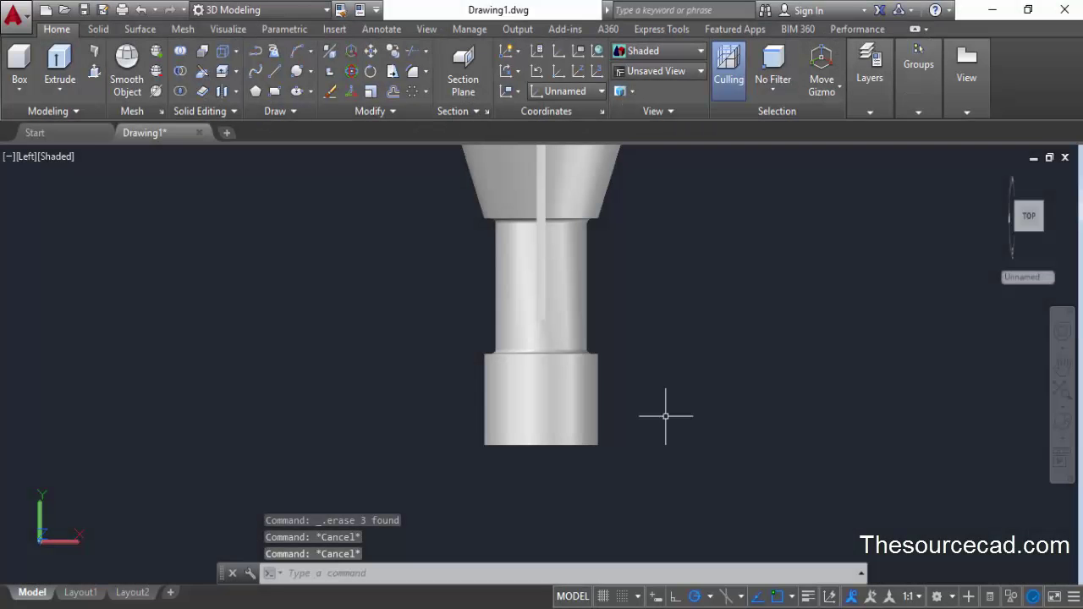
# Step: Draw a rectangle 5 units wide and 8 units high beside the part's lower cylindrical end
pyautogui.click(276, 91)
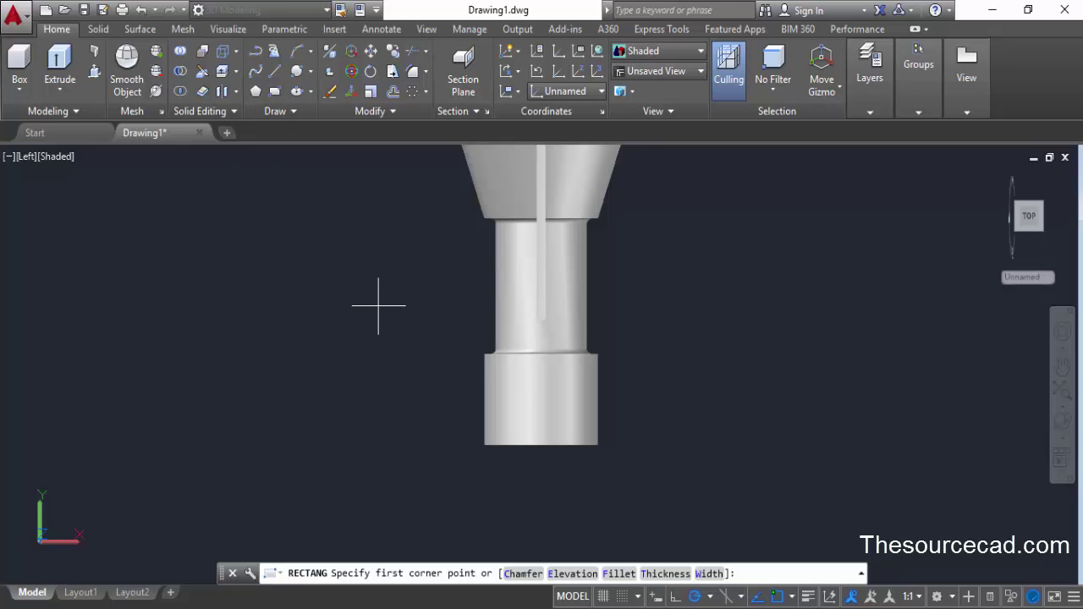
pyautogui.click(651, 432)
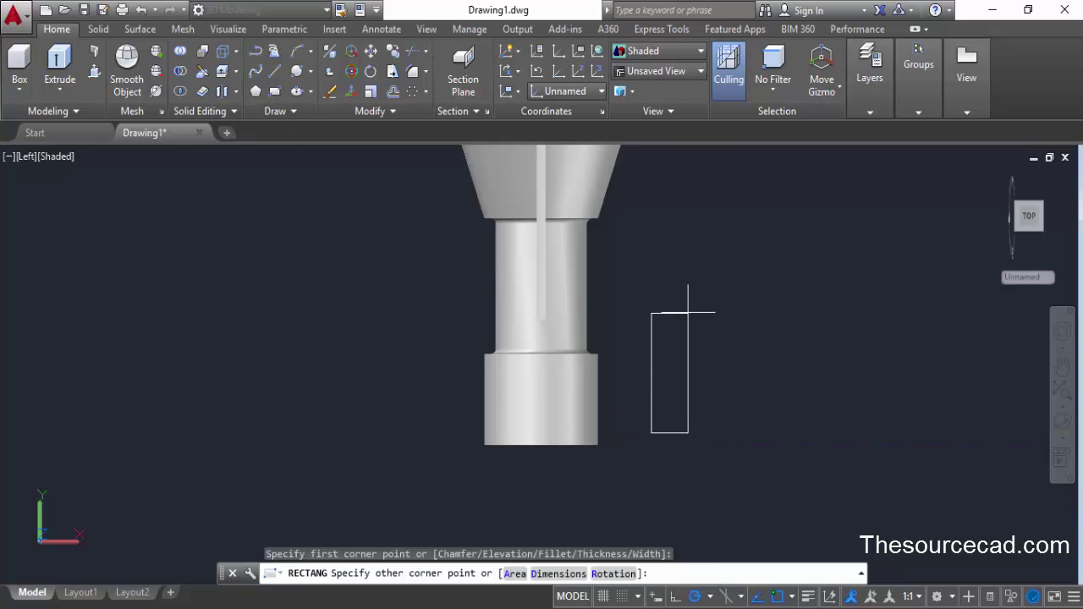
pyautogui.write('@')
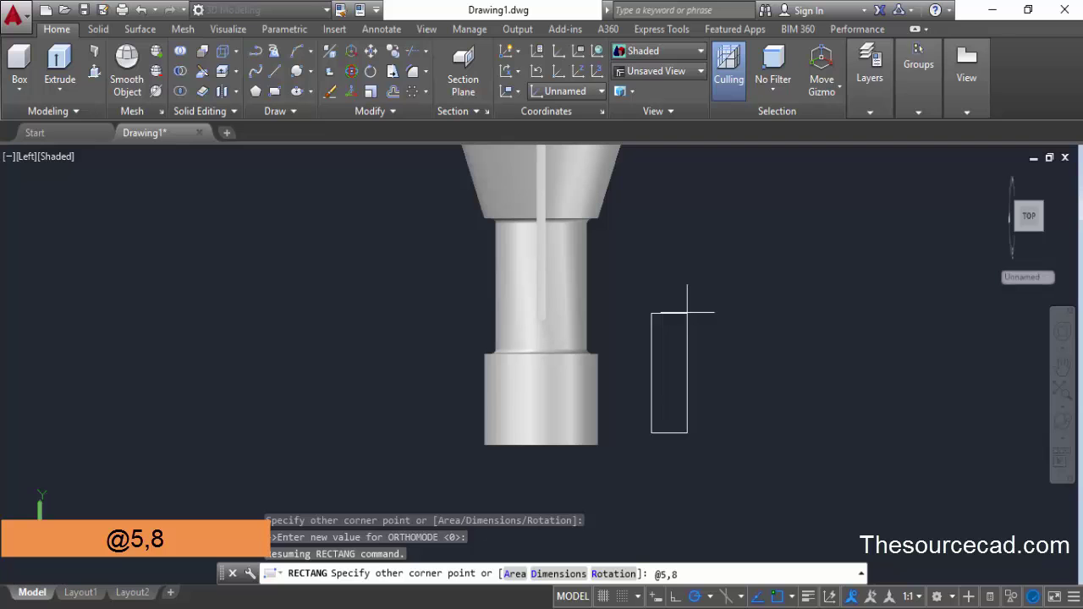
pyautogui.write('5,8')
pyautogui.press('Return')
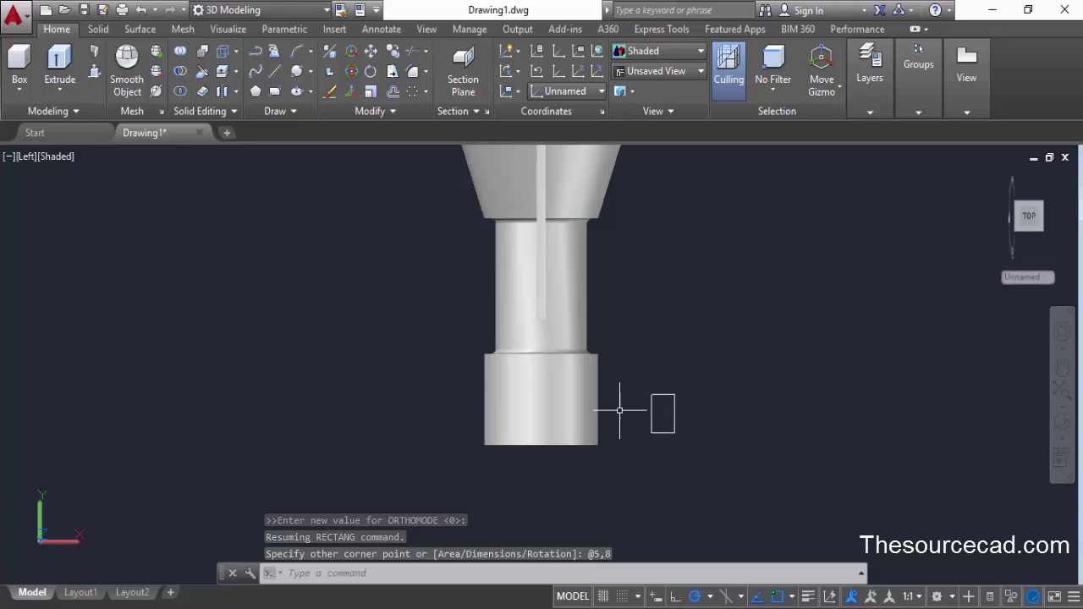
# Step: Draw two 2-point circles using the rectangle's upper and lower short sides as their diameters
pyautogui.click(310, 72)
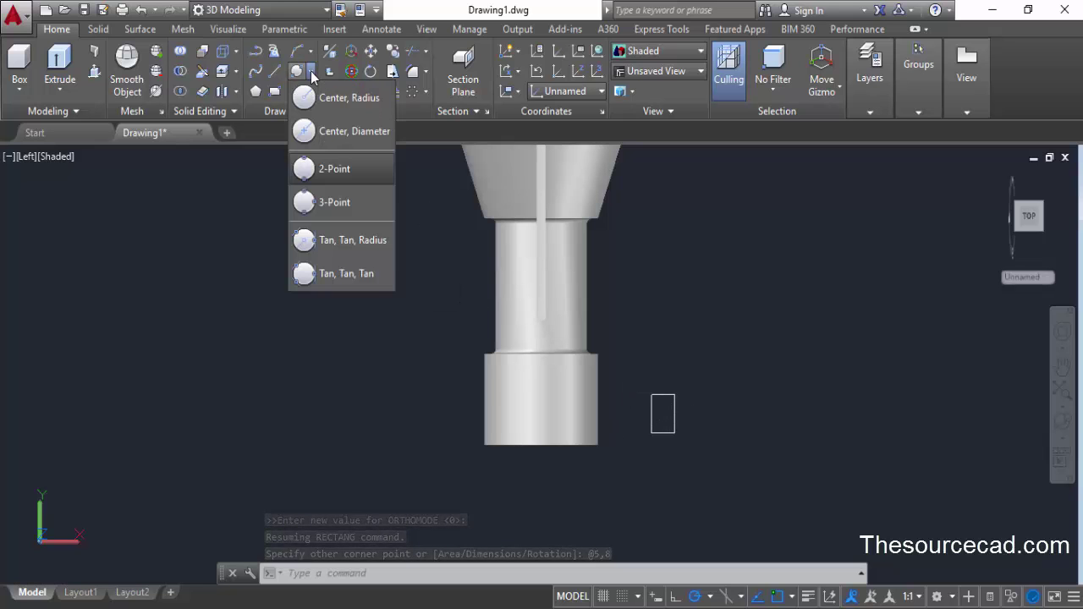
pyautogui.click(334, 169)
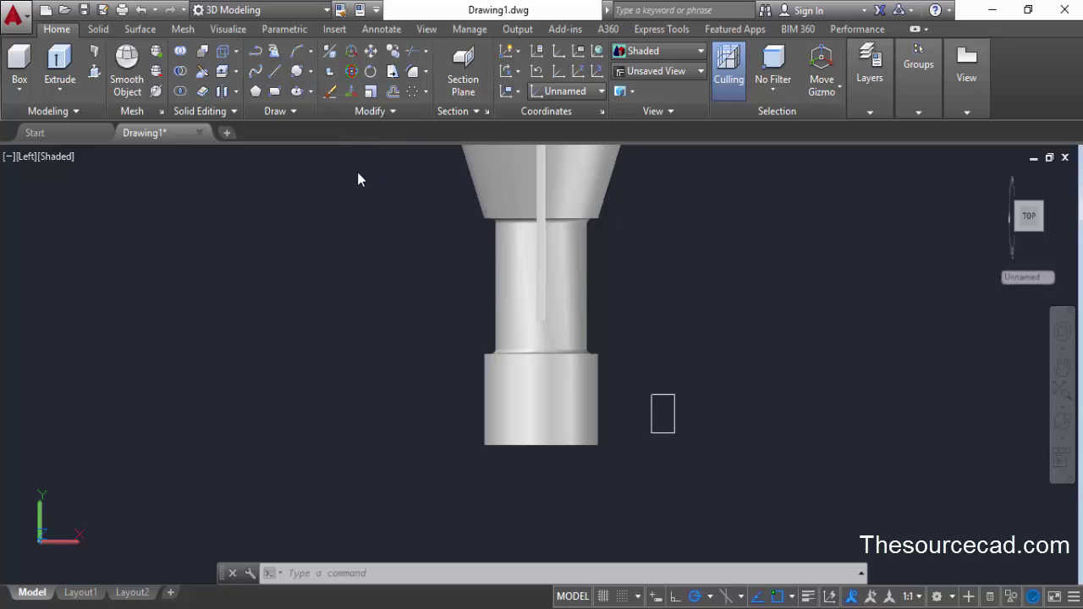
pyautogui.click(651, 395)
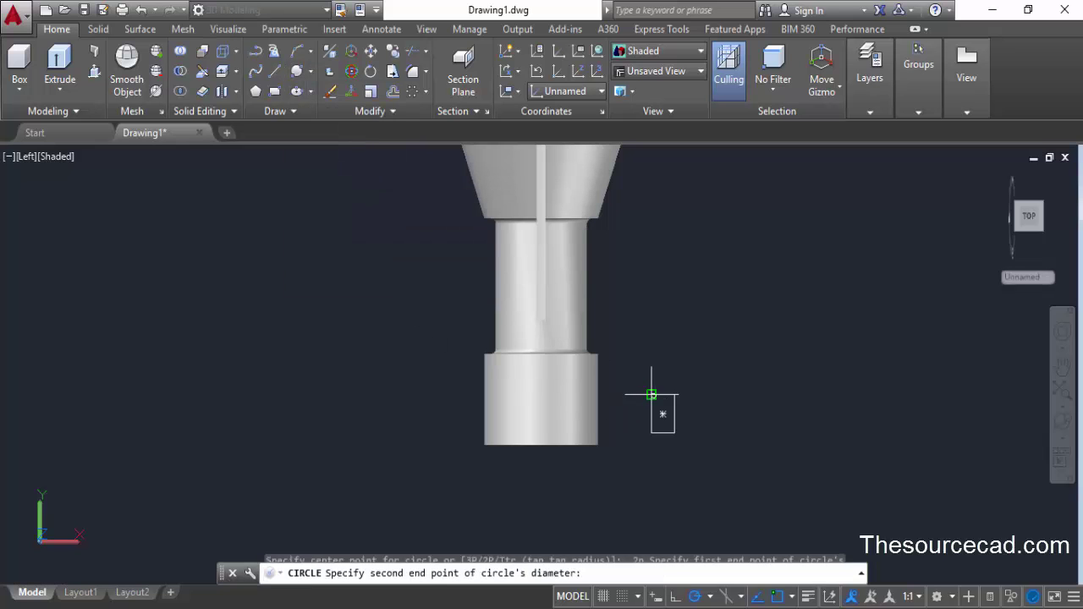
pyautogui.click(678, 412)
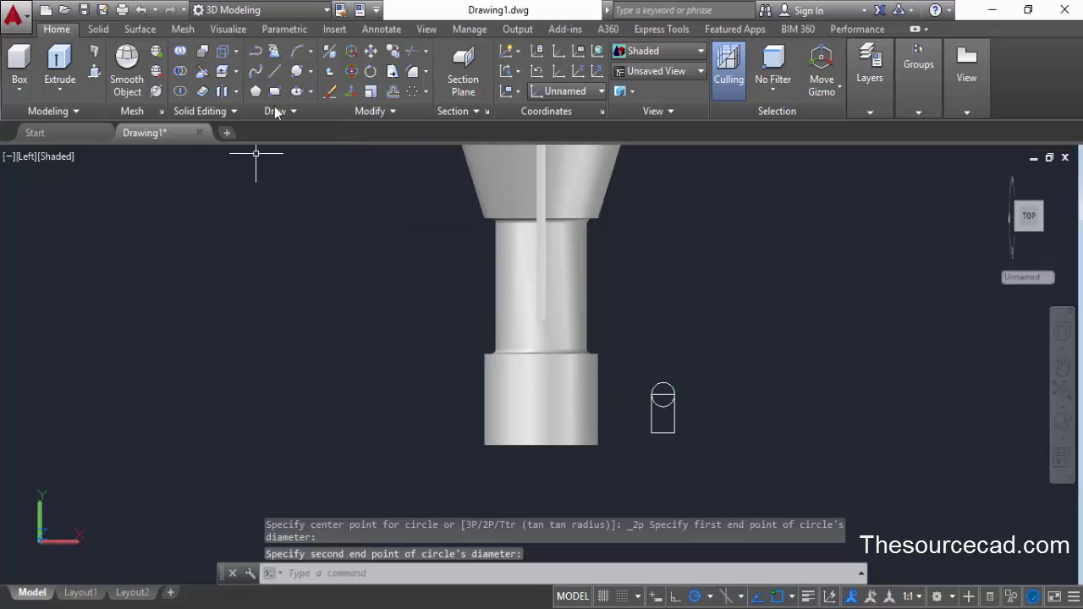
pyautogui.click(296, 71)
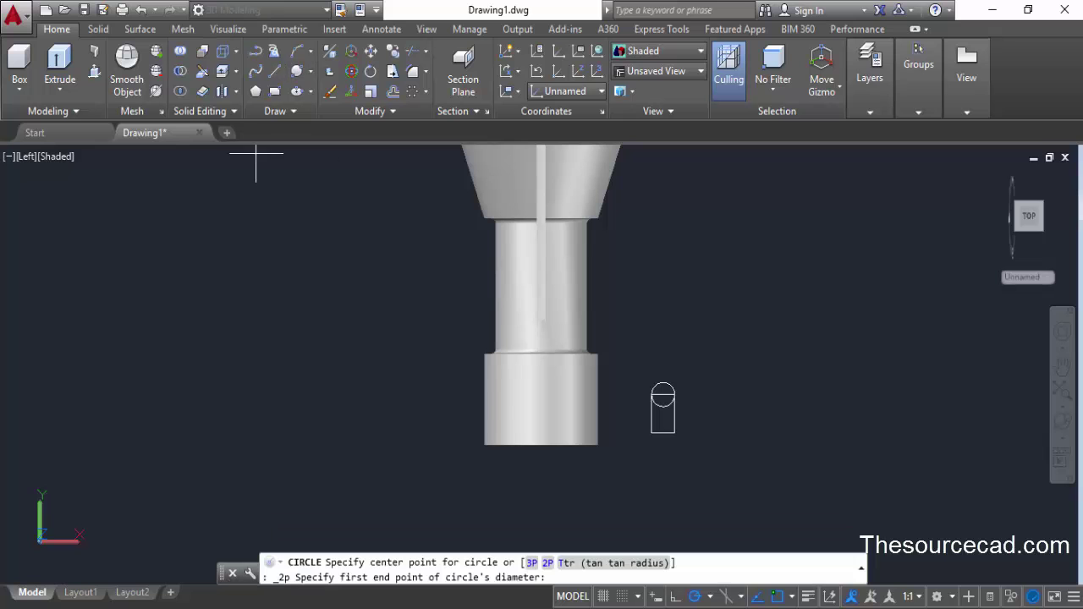
pyautogui.click(652, 433)
pyautogui.click(675, 437)
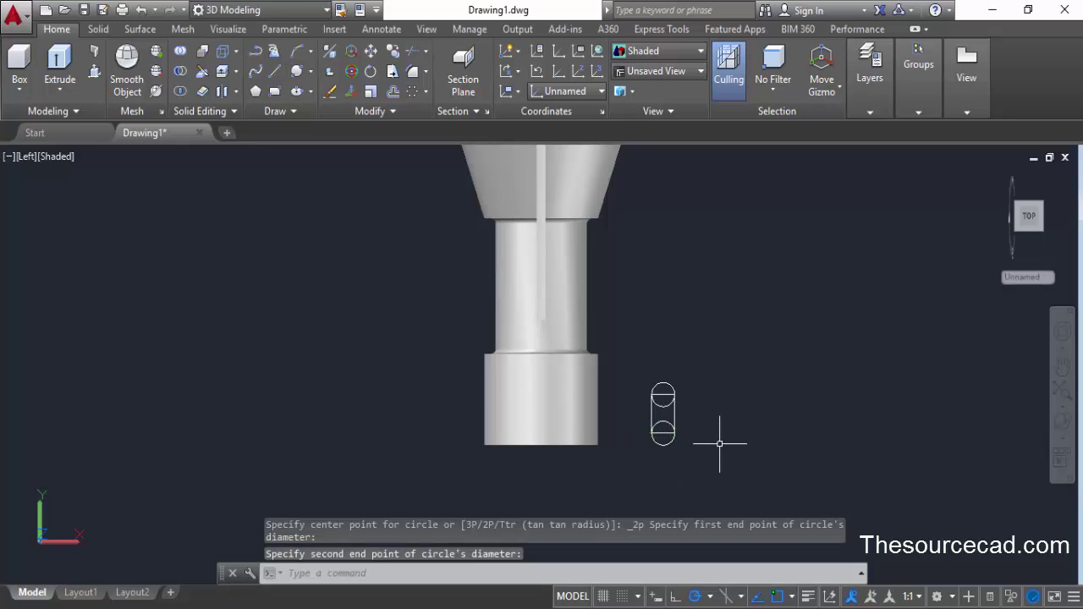
# Step: Trim the inner arcs and short sides of the rectangle and circles to leave a rounded slot outline
pyautogui.scroll(2, 670, 406)
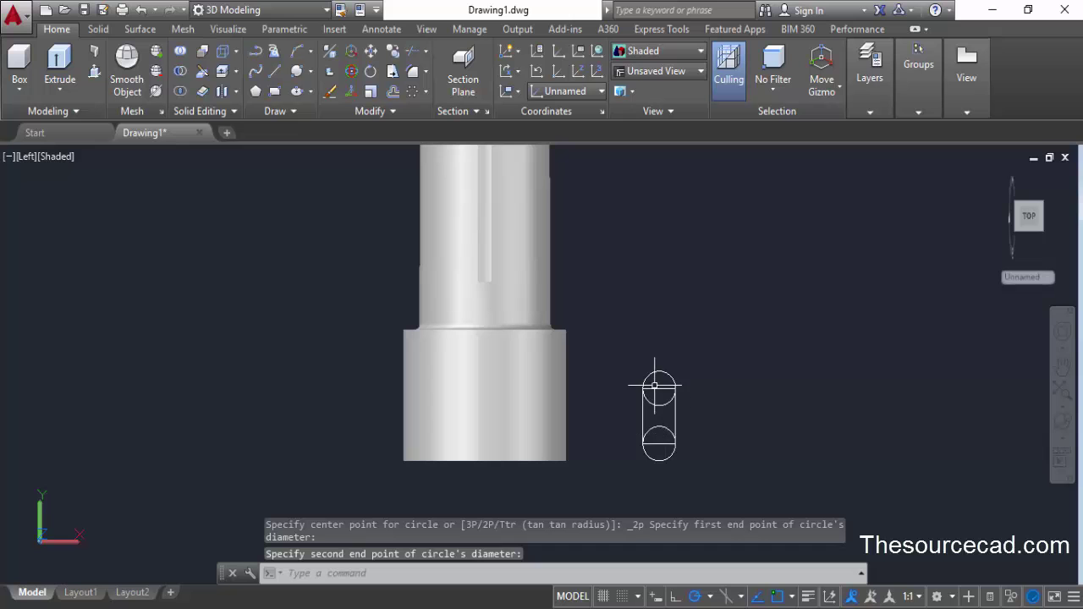
pyautogui.click(668, 455)
pyautogui.click(520, 233)
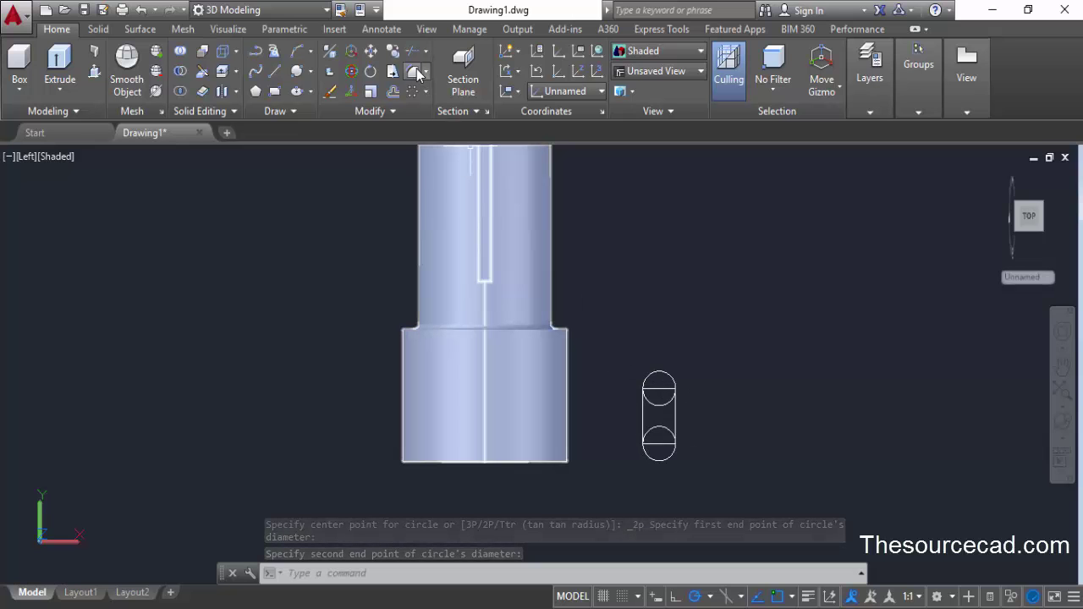
pyautogui.click(413, 50)
pyautogui.press('Return')
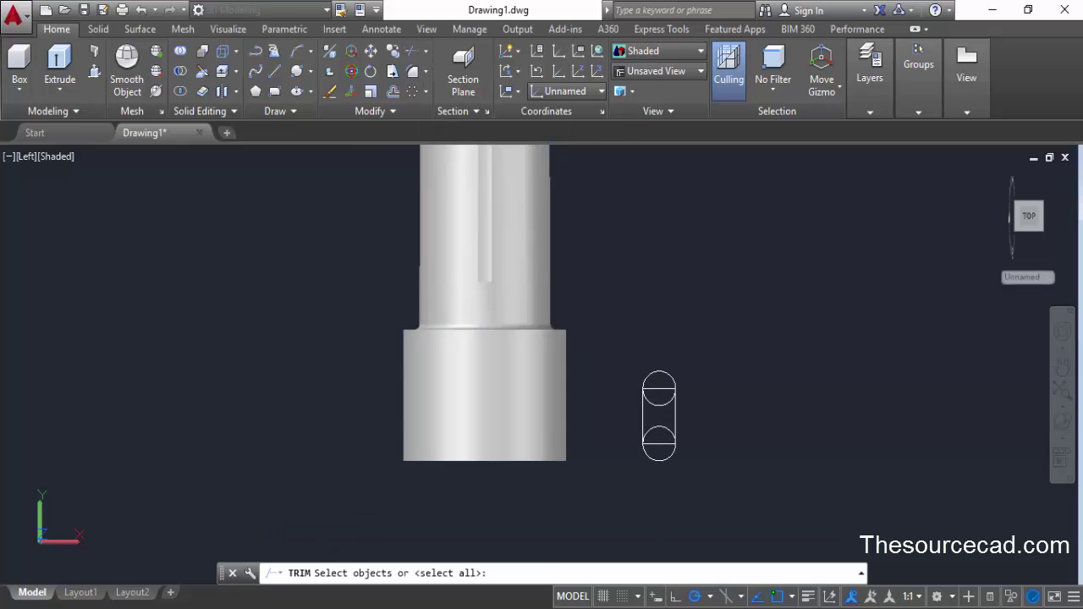
pyautogui.click(532, 340)
pyautogui.click(673, 457)
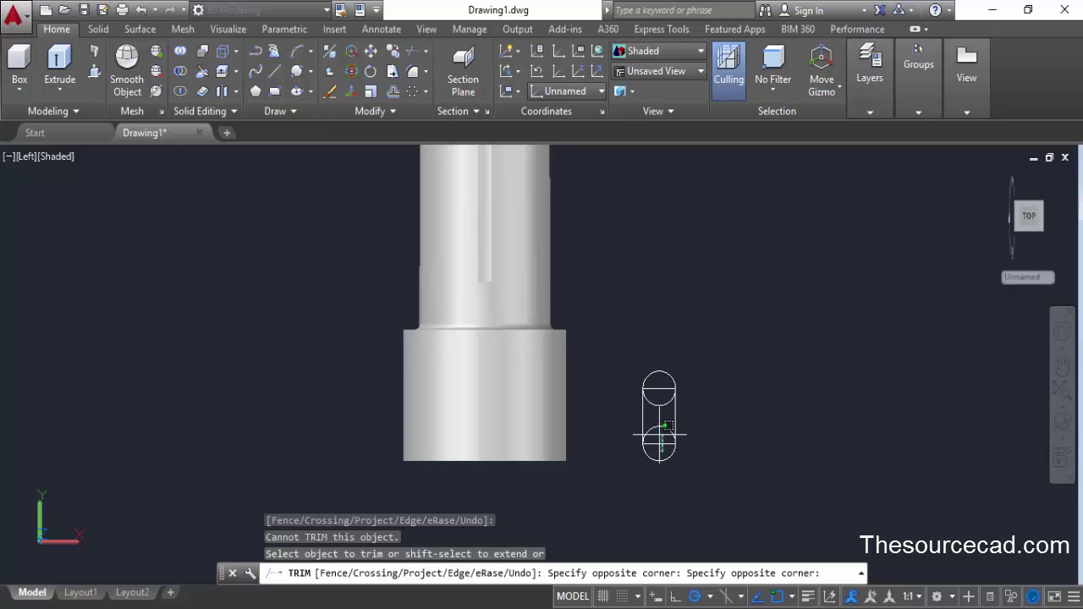
pyautogui.click(648, 380)
pyautogui.rightClick(648, 343)
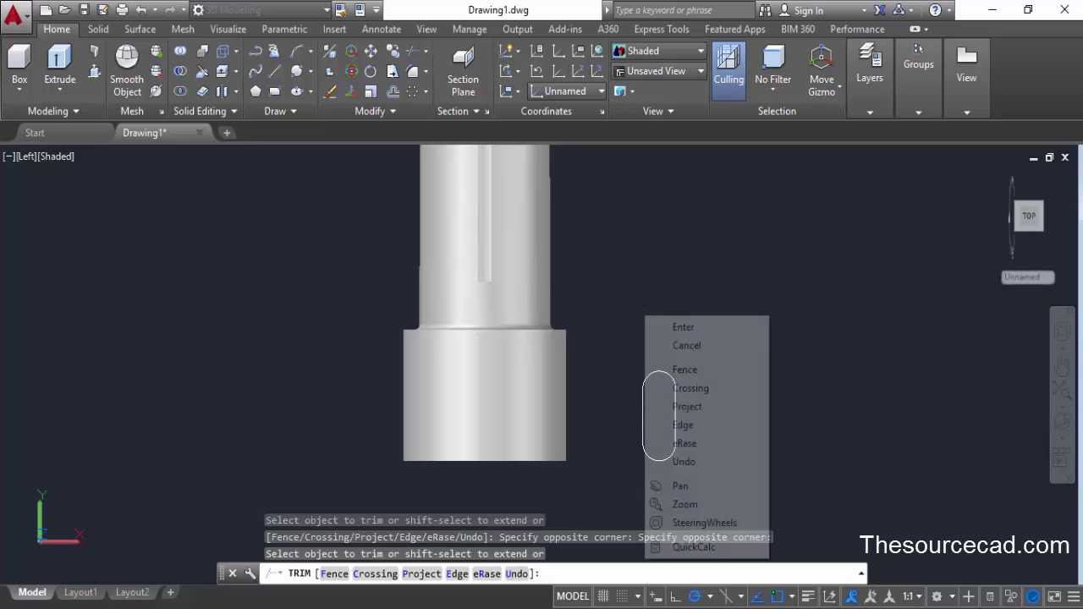
pyautogui.click(677, 324)
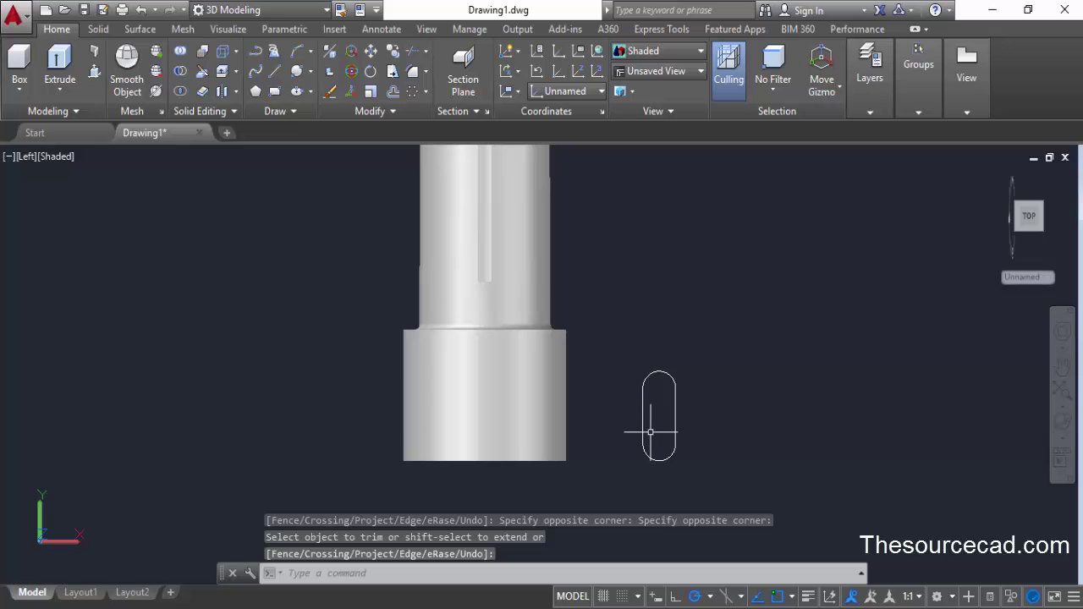
# Step: Join the lines and arcs of the slot outline into a single polyline
pyautogui.click(698, 484)
pyautogui.click(618, 319)
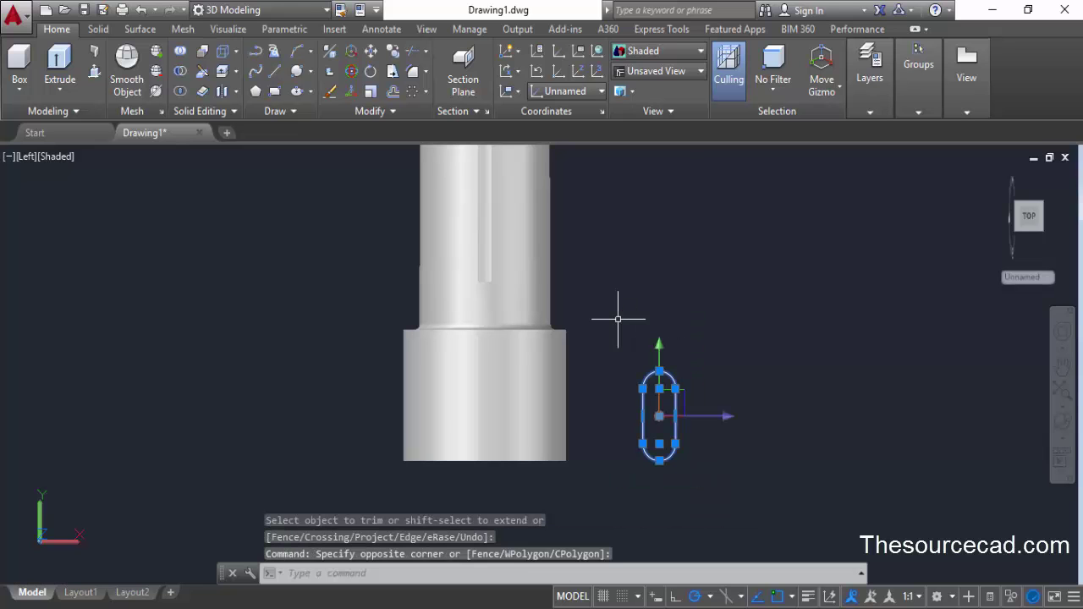
pyautogui.write('J')
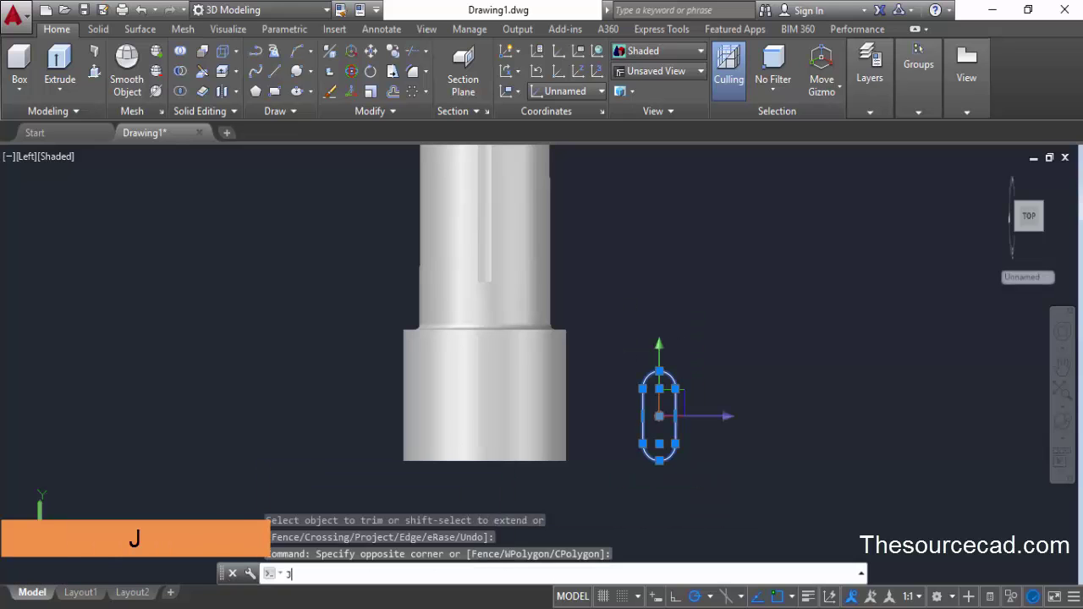
pyautogui.press('Return')
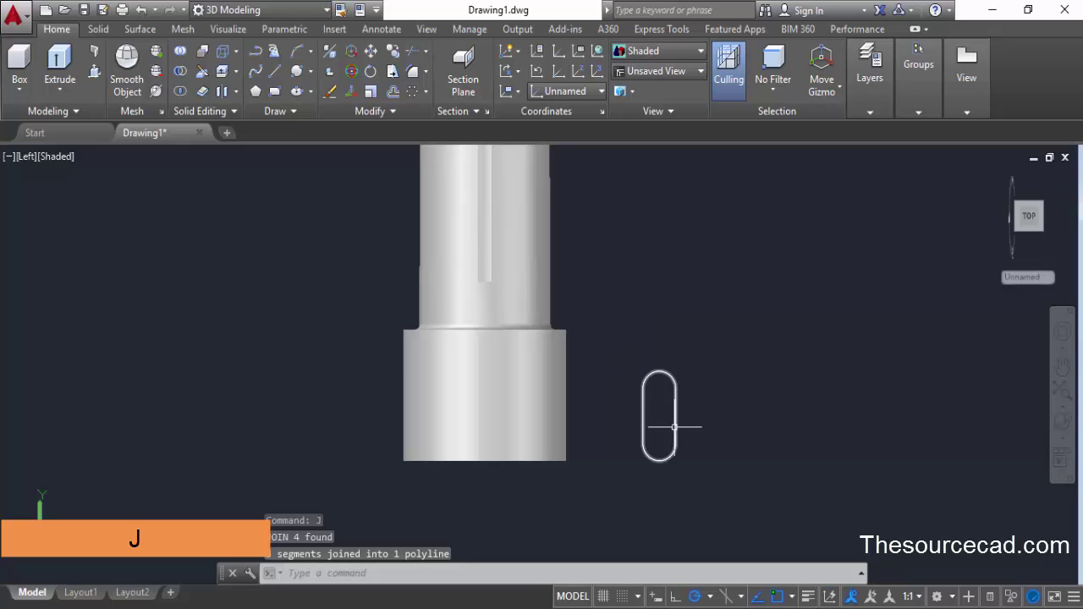
# Step: Move the joined slot outline from beside the part onto its lower cylindrical end
pyautogui.moveTo(642, 397)
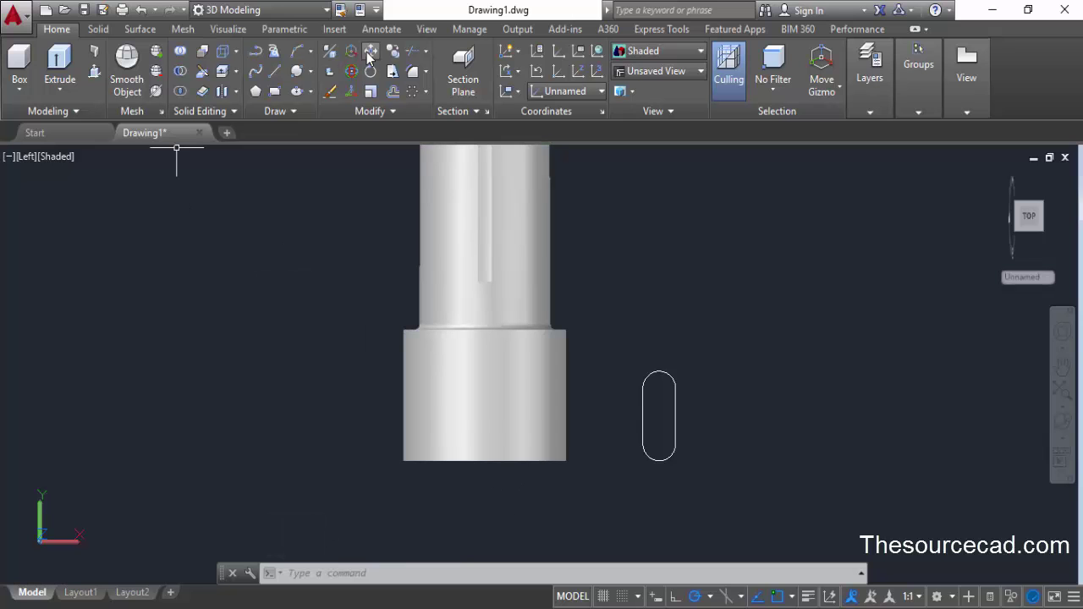
pyautogui.click(643, 400)
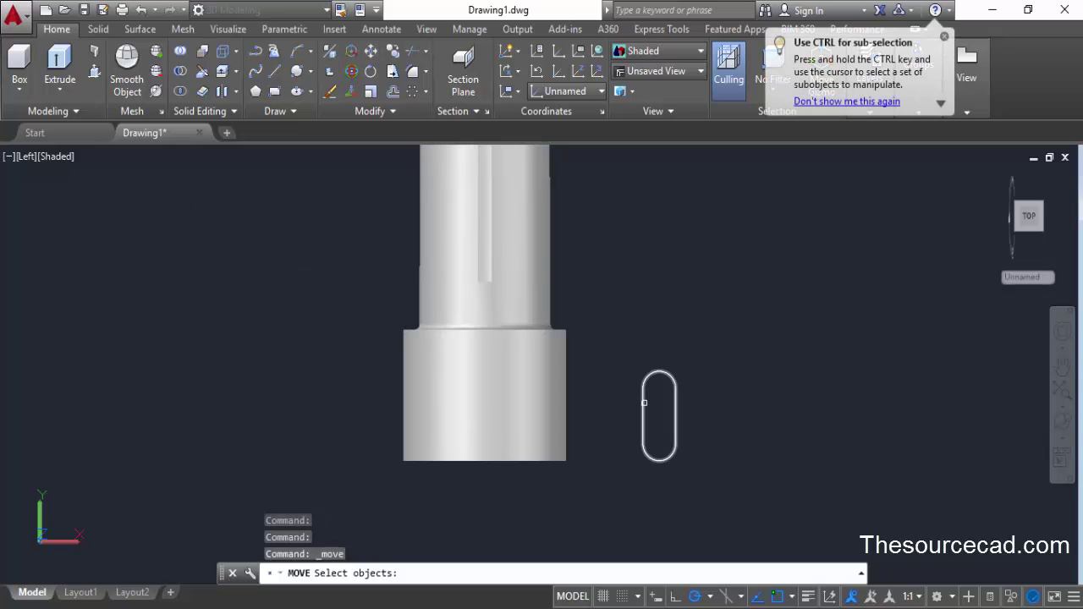
pyautogui.press('Return')
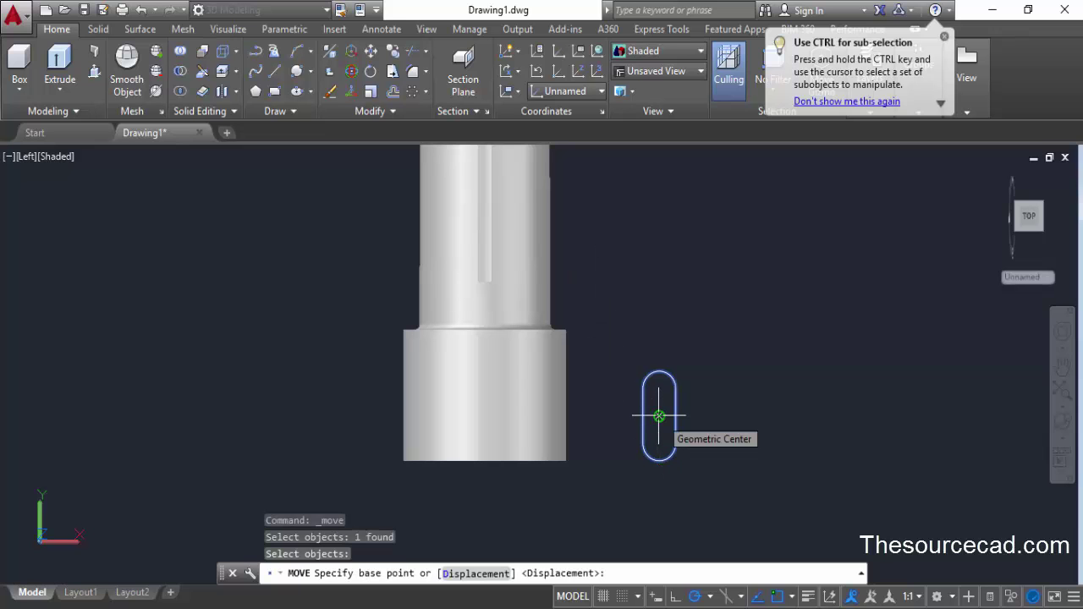
pyautogui.click(659, 462)
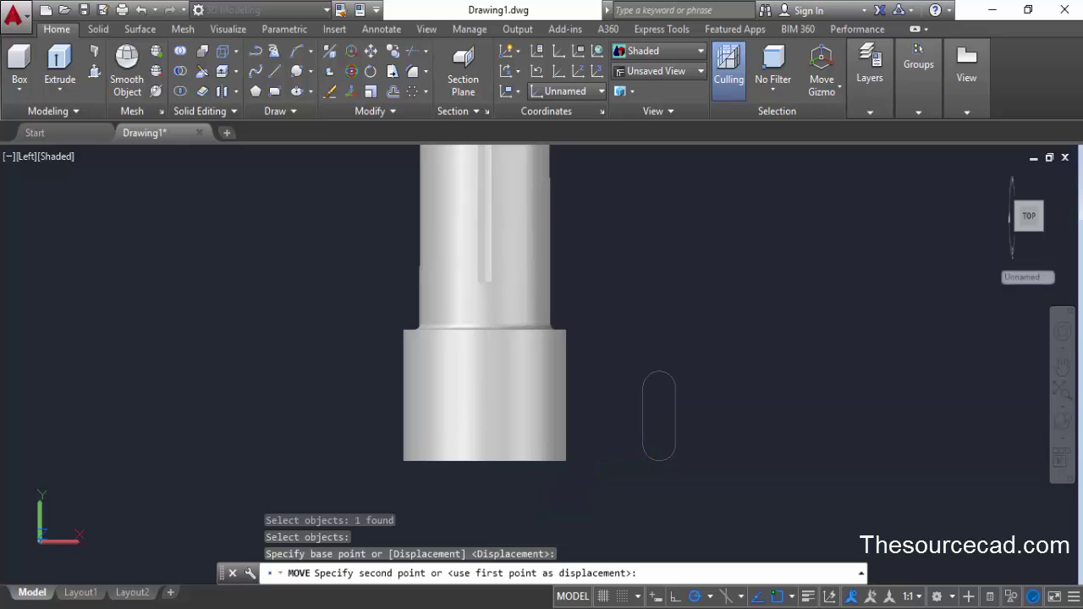
pyautogui.click(495, 428)
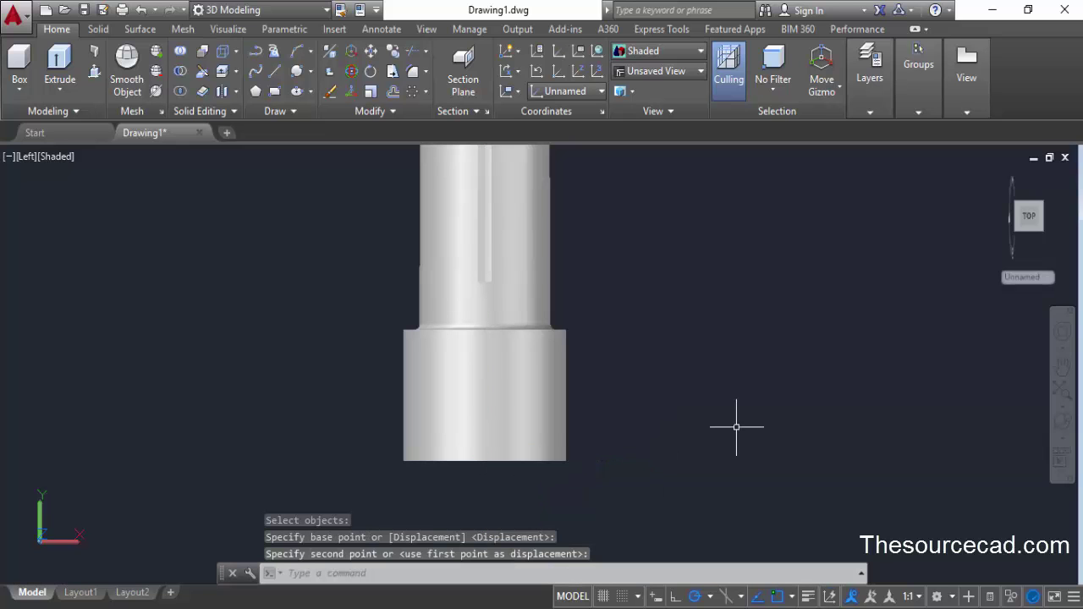
# Step: Show the part from the front and align the UCS with that view
pyautogui.click(1059, 440)
pyautogui.moveTo(534, 483); pyautogui.dragTo(537, 265)
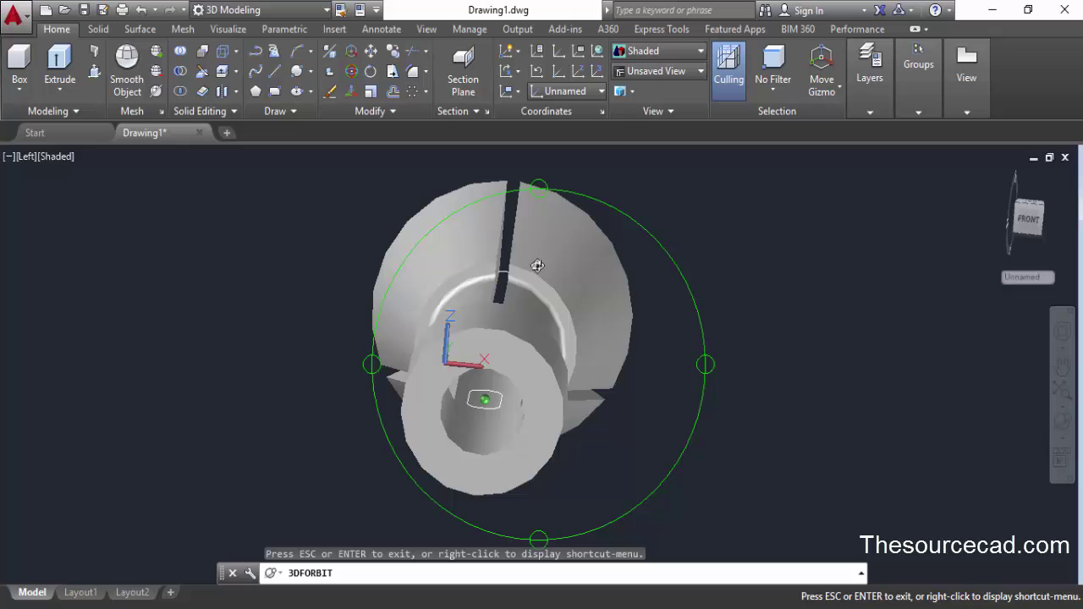
pyautogui.rightClick(668, 227)
pyautogui.click(697, 235)
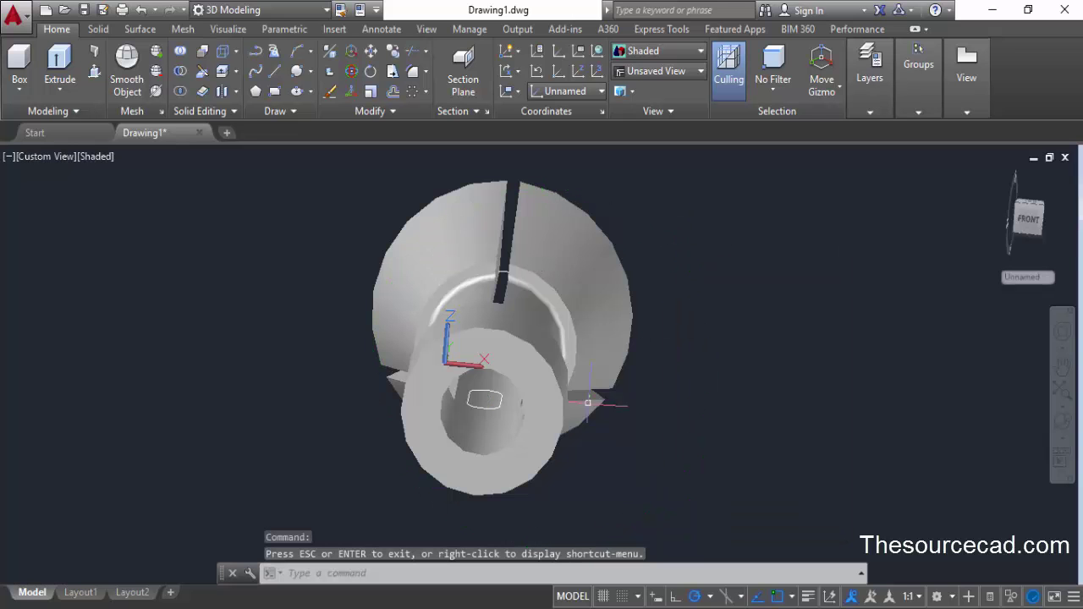
pyautogui.click(1029, 218)
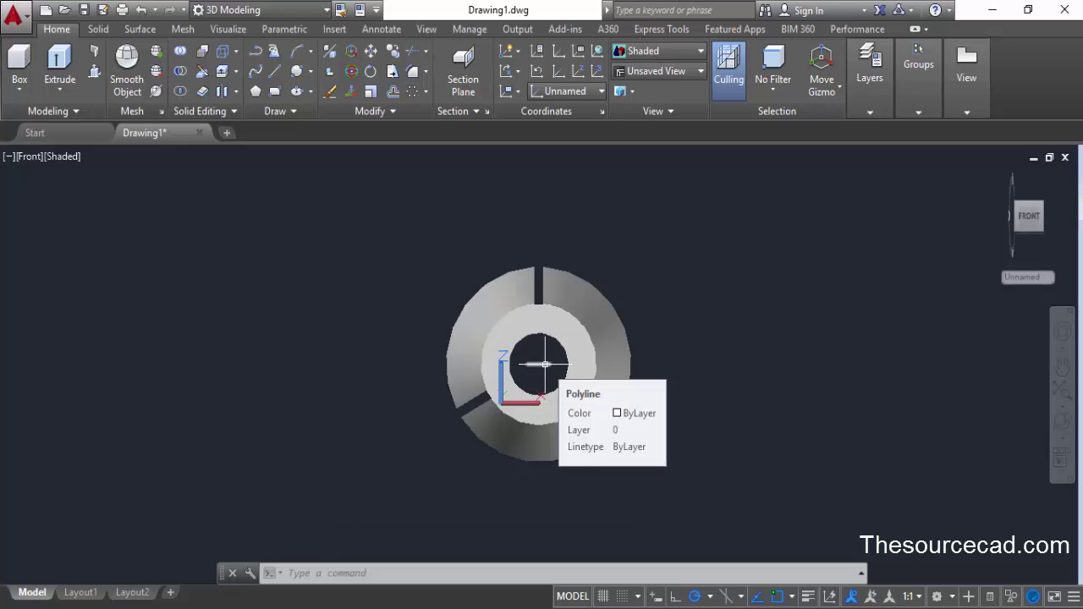
pyautogui.click(513, 92)
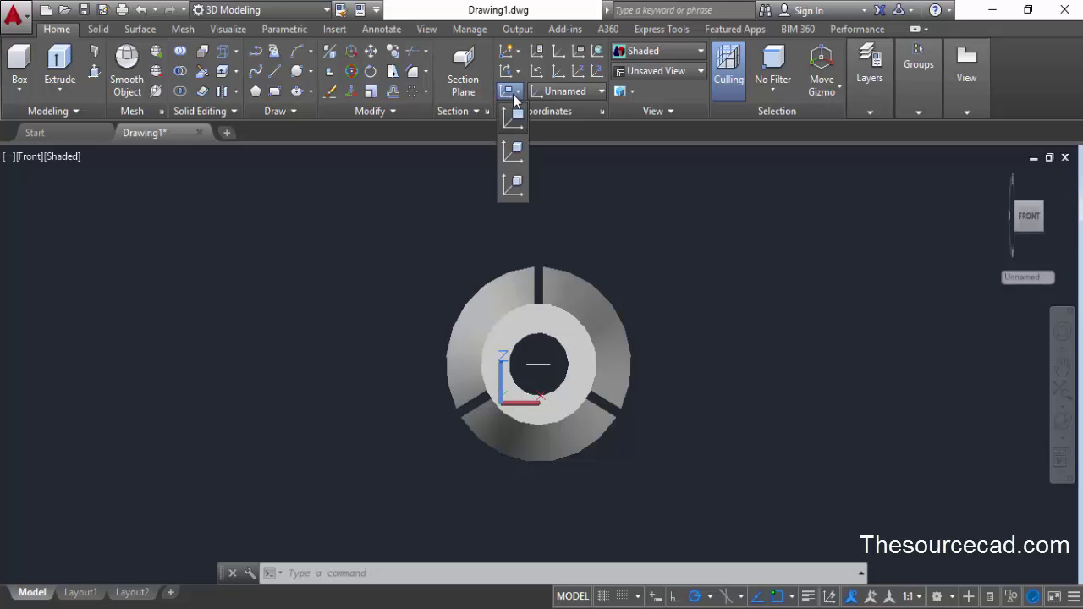
pyautogui.click(513, 119)
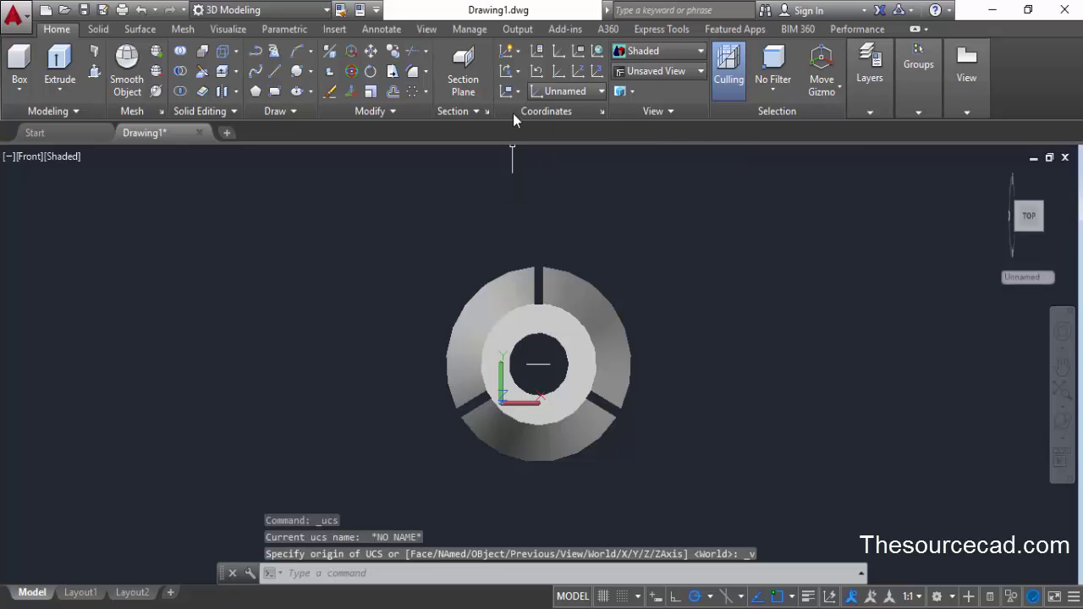
# Step: Move the slot outline vertically from inside the central hole to clear of the part's outer rim
pyautogui.click(551, 366)
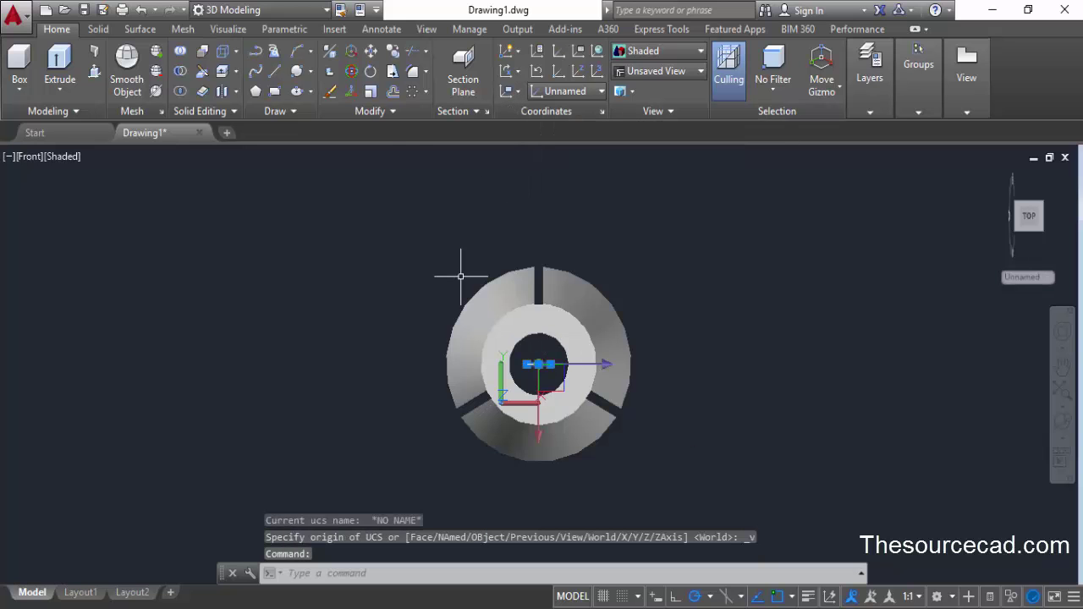
pyautogui.click(375, 93)
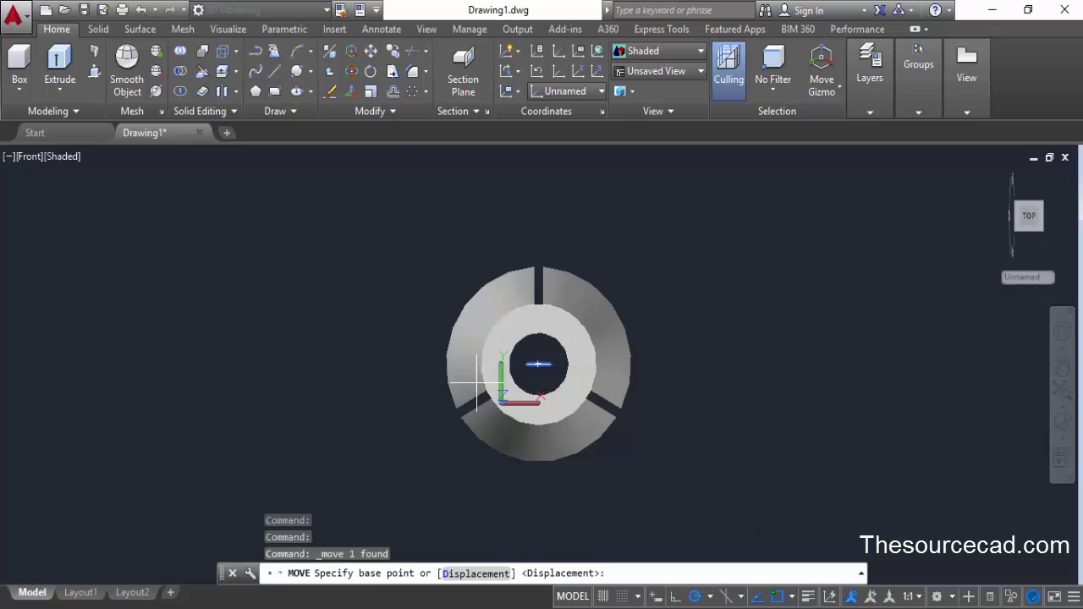
pyautogui.click(539, 364)
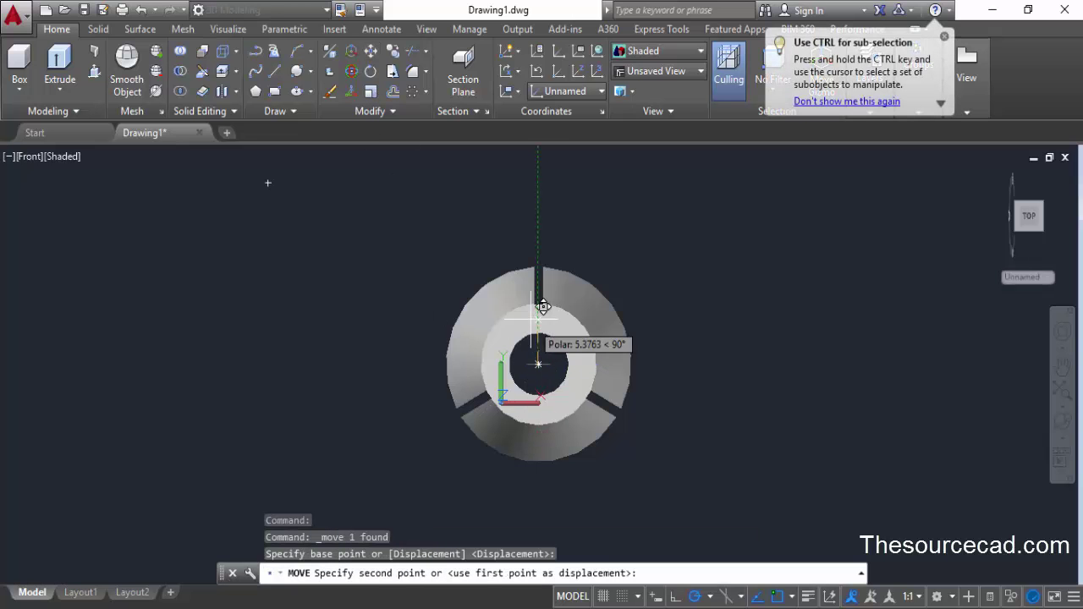
pyautogui.click(538, 225)
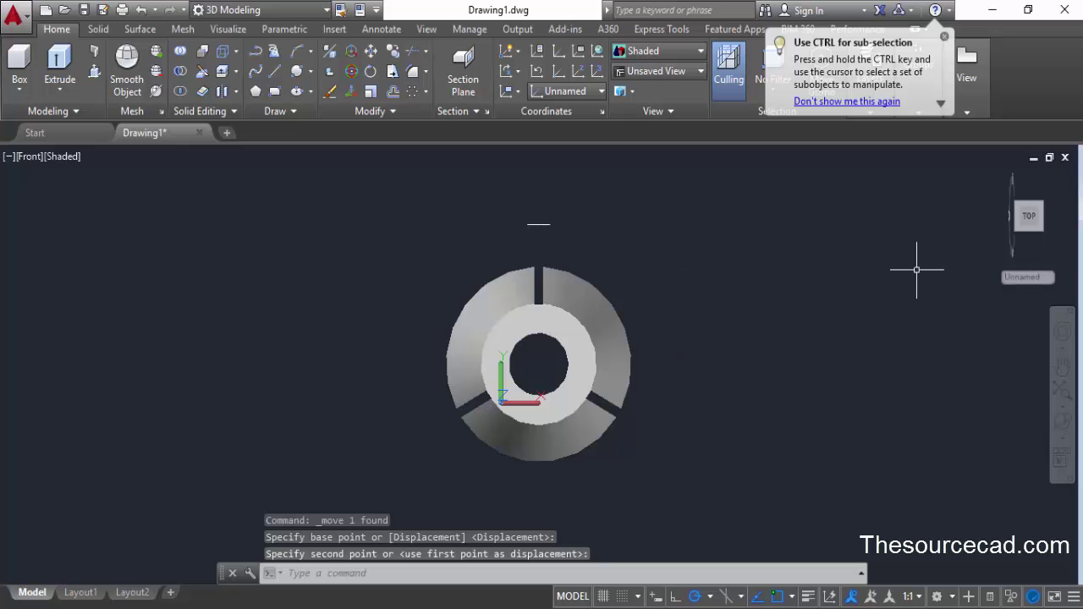
# Step: Extrude the slot outline into a solid that passes completely through the cylindrical end and out its far side
pyautogui.click(993, 177)
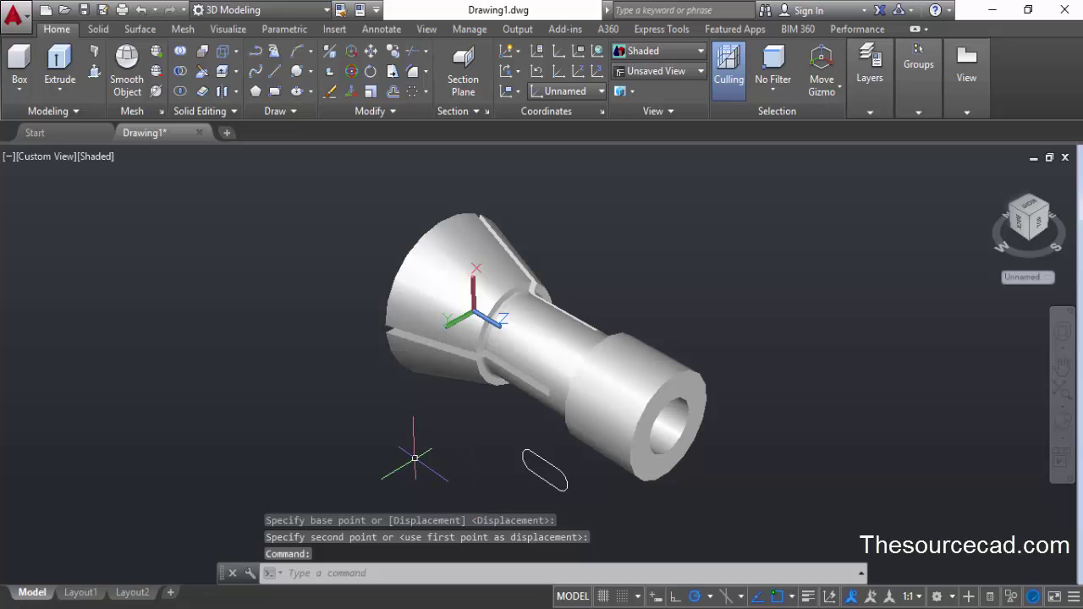
pyautogui.click(59, 61)
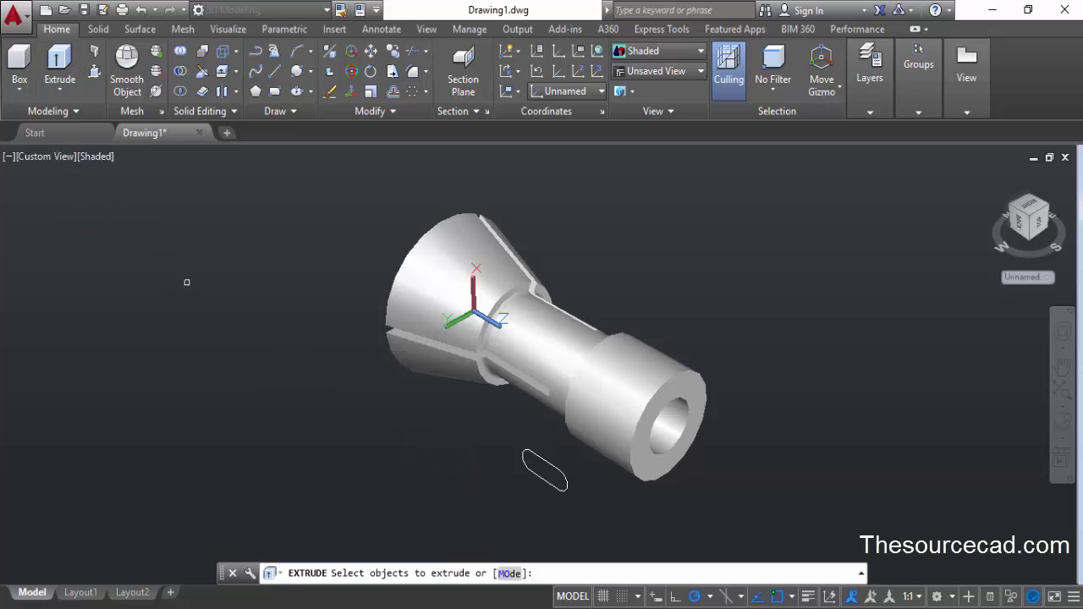
pyautogui.click(543, 464)
pyautogui.rightClick(438, 448)
pyautogui.click(463, 459)
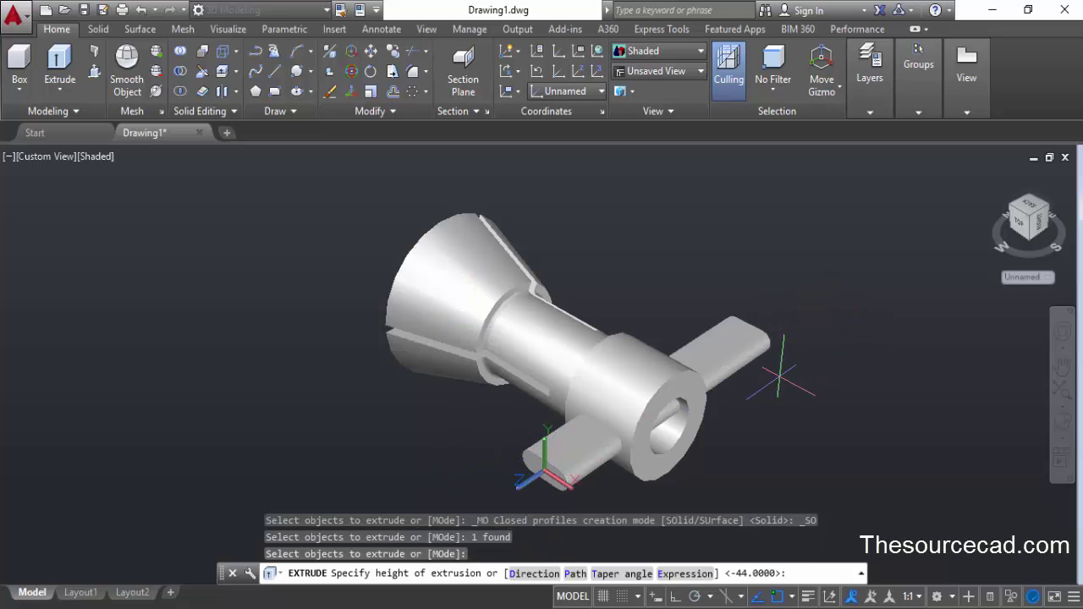
pyautogui.click(761, 363)
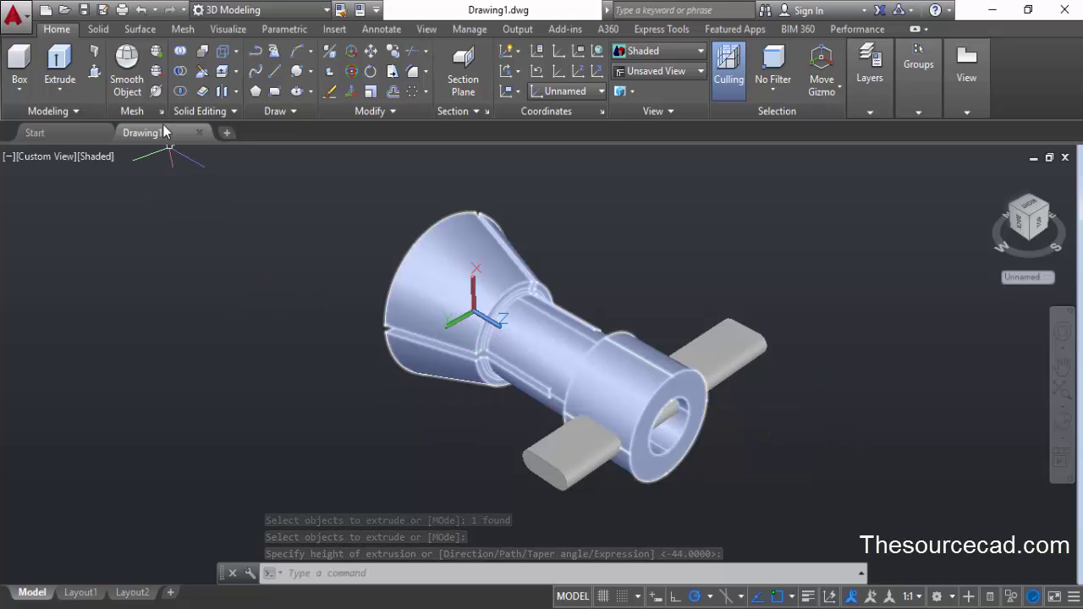
# Step: Subtract the extruded slot solid from the revolved part to cut the rounded slot through its cylindrical end
pyautogui.click(182, 73)
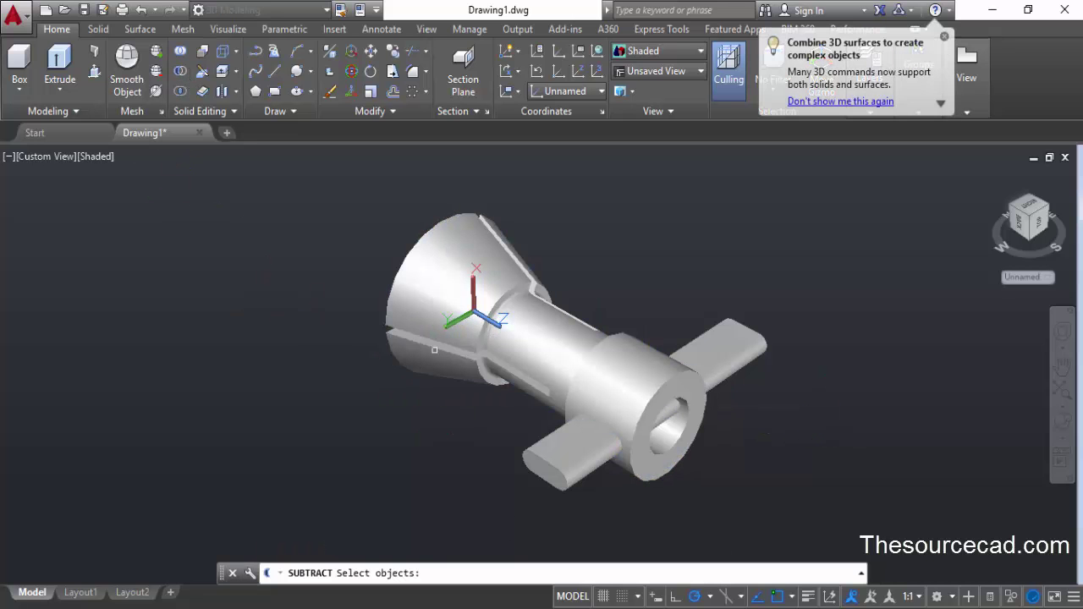
pyautogui.click(419, 285)
pyautogui.press('Return')
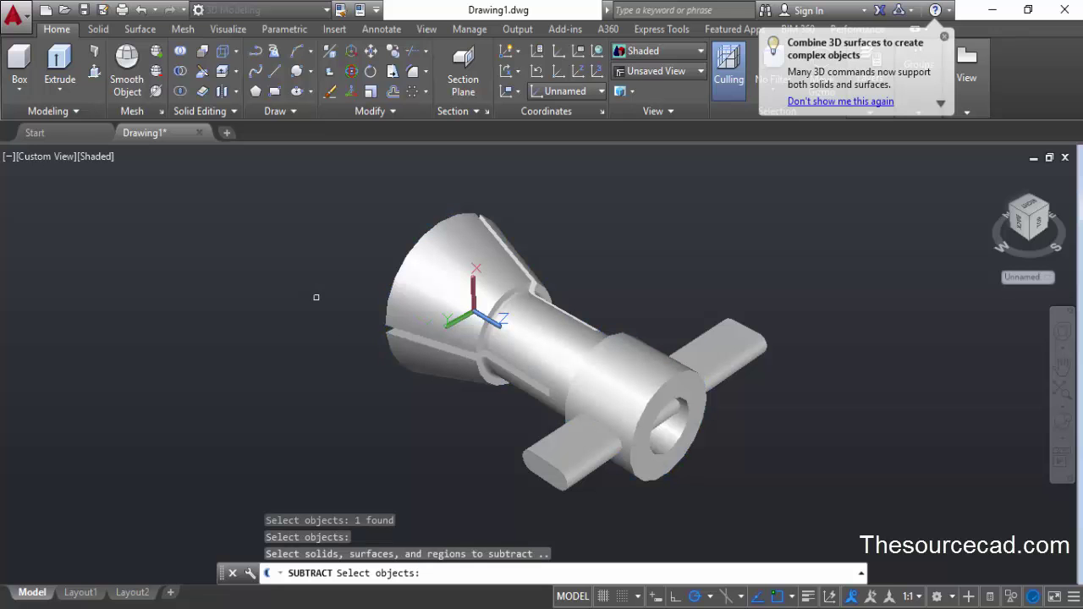
pyautogui.click(561, 474)
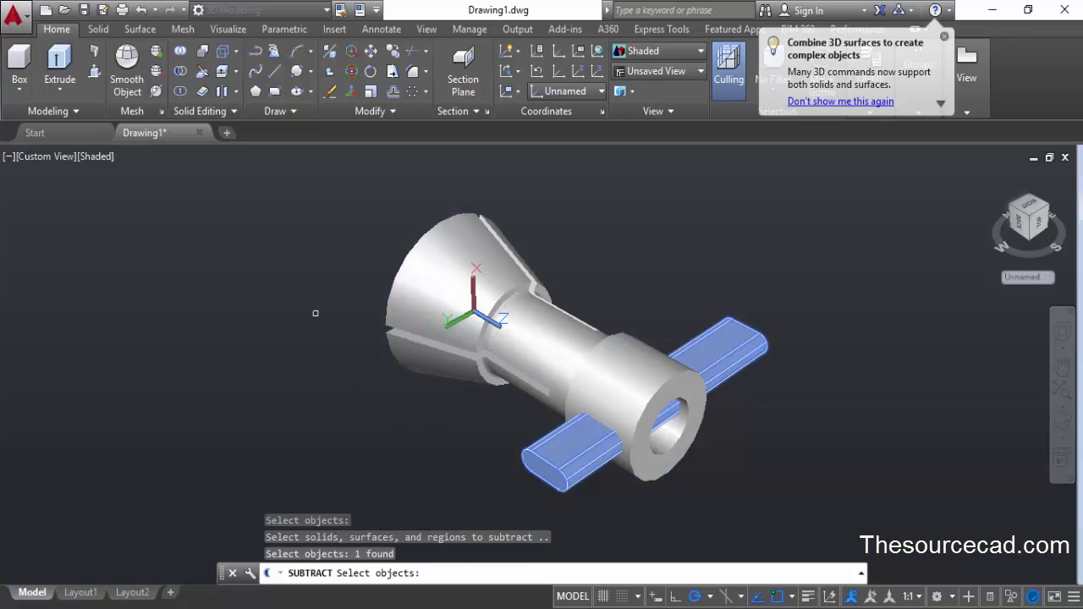
pyautogui.press('Return')
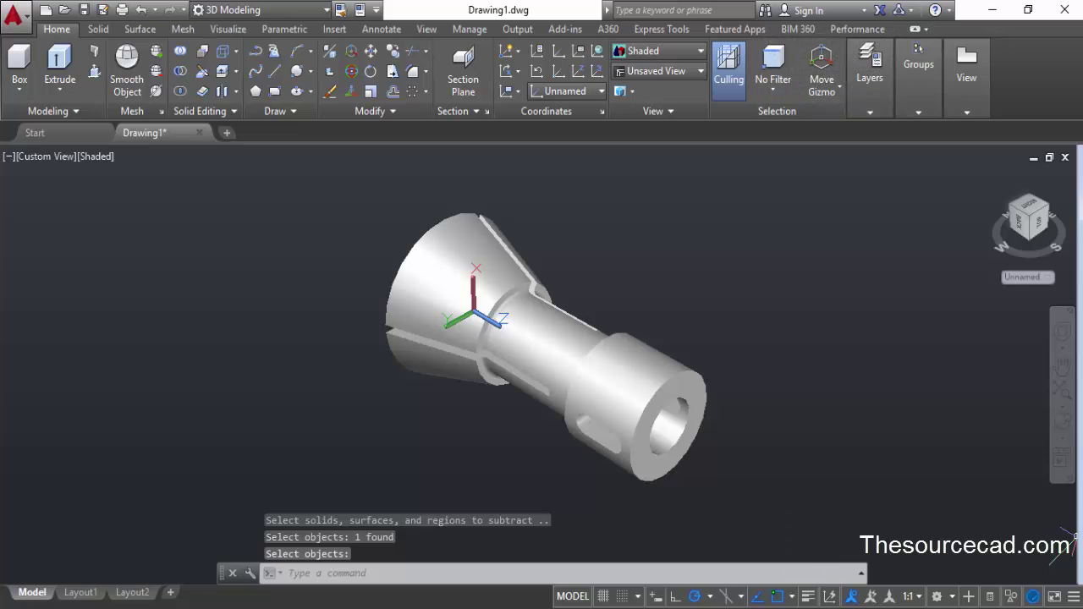
# Step: Move the solid part away from the leftover circle in the hole at its wide end
pyautogui.click(1063, 428)
pyautogui.moveTo(612, 315); pyautogui.dragTo(689, 404)
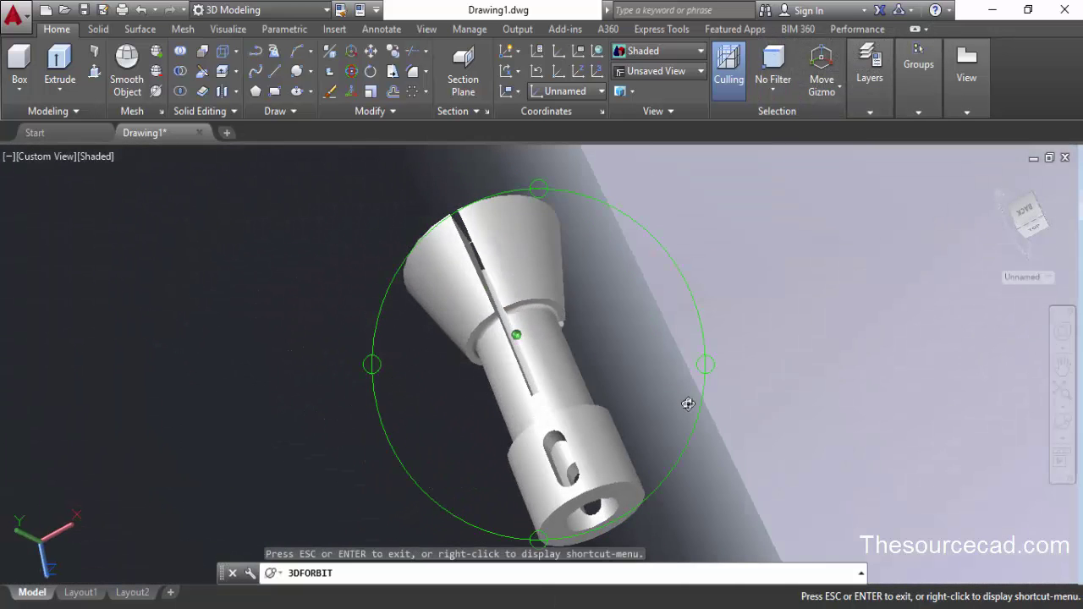
pyautogui.moveTo(533, 248); pyautogui.dragTo(567, 245)
pyautogui.rightClick(670, 213)
pyautogui.click(696, 228)
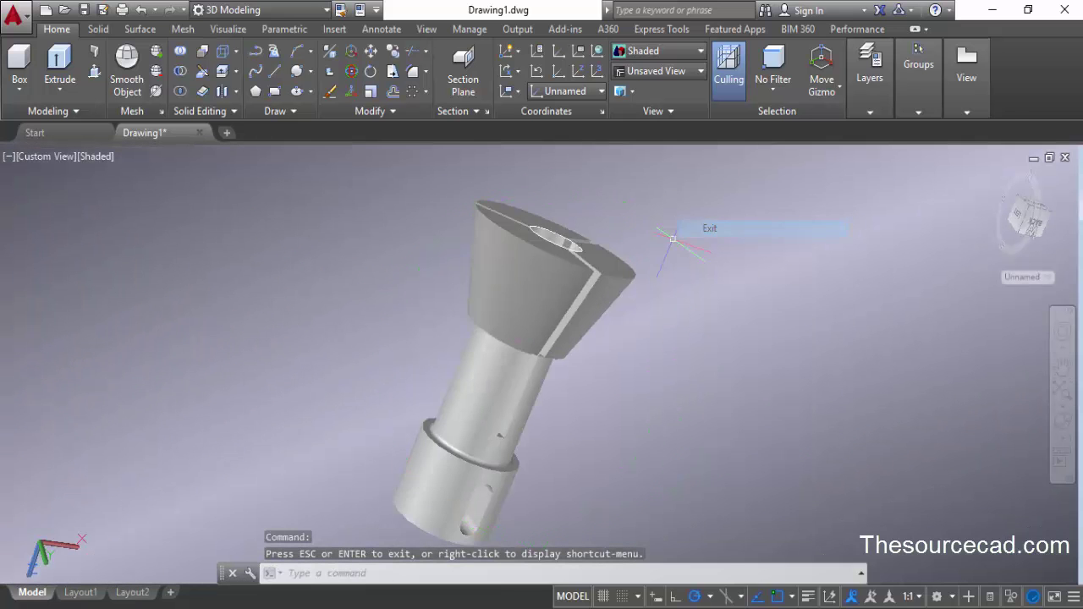
pyautogui.click(509, 381)
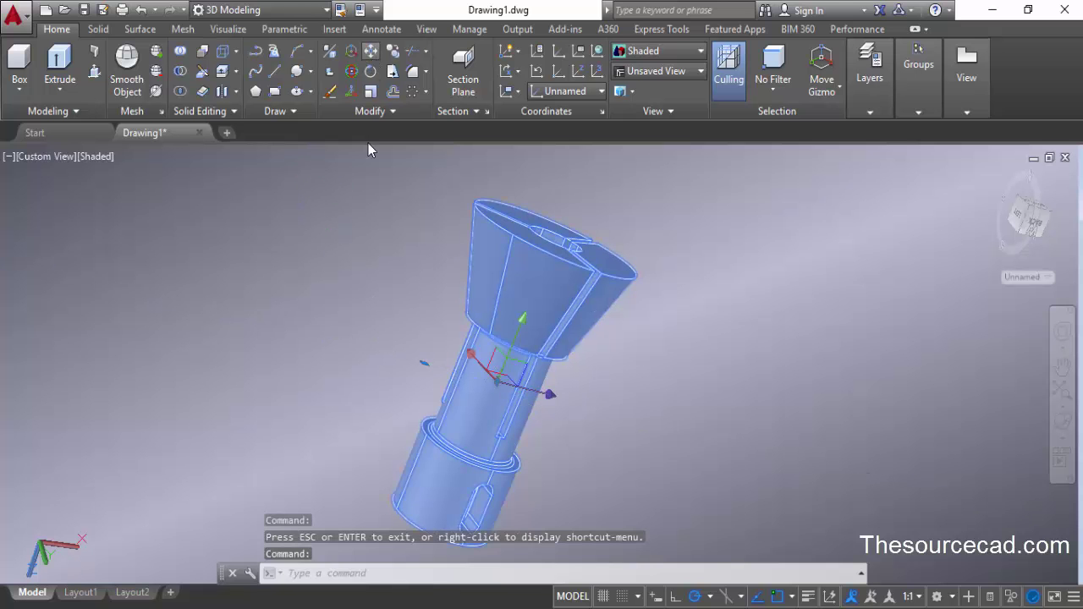
pyautogui.click(371, 51)
pyautogui.click(314, 327)
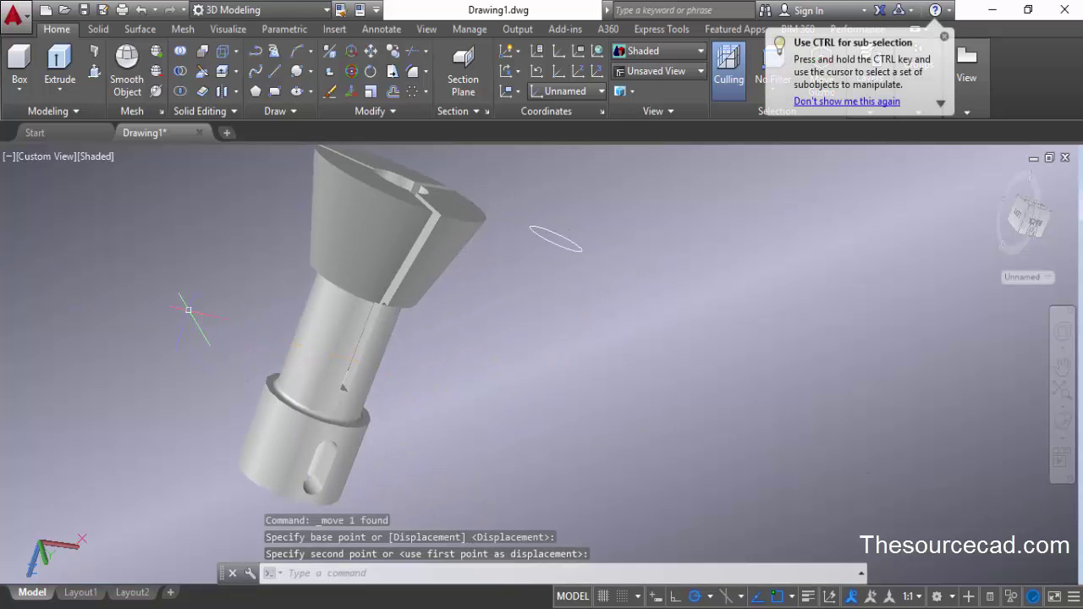
# Step: Erase the leftover circle beside the part
pyautogui.click(637, 301)
pyautogui.click(624, 295)
pyautogui.click(504, 167)
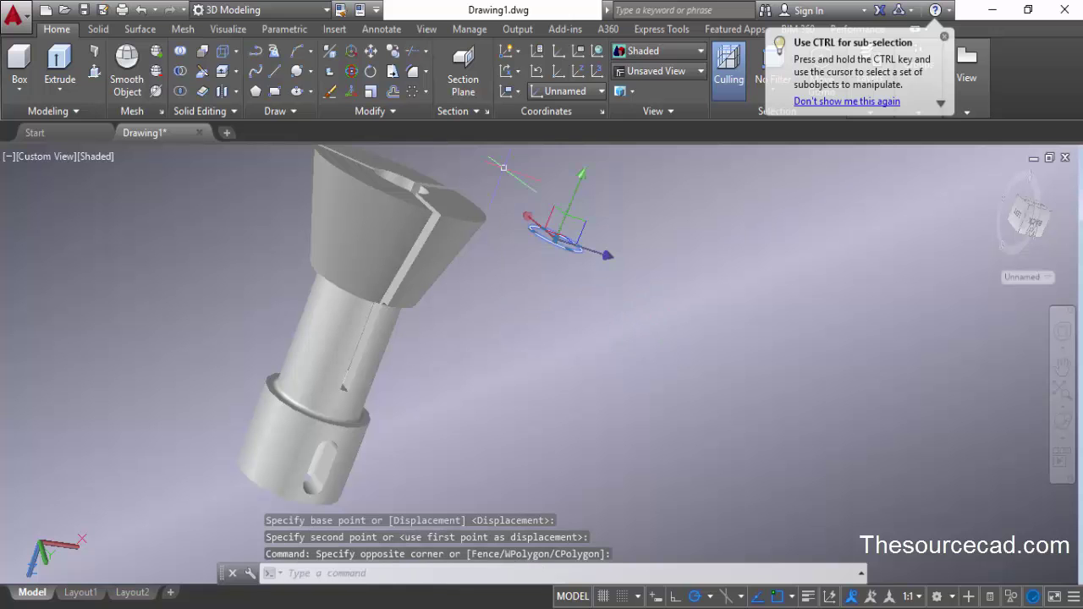
pyautogui.rightClick(651, 254)
pyautogui.click(694, 304)
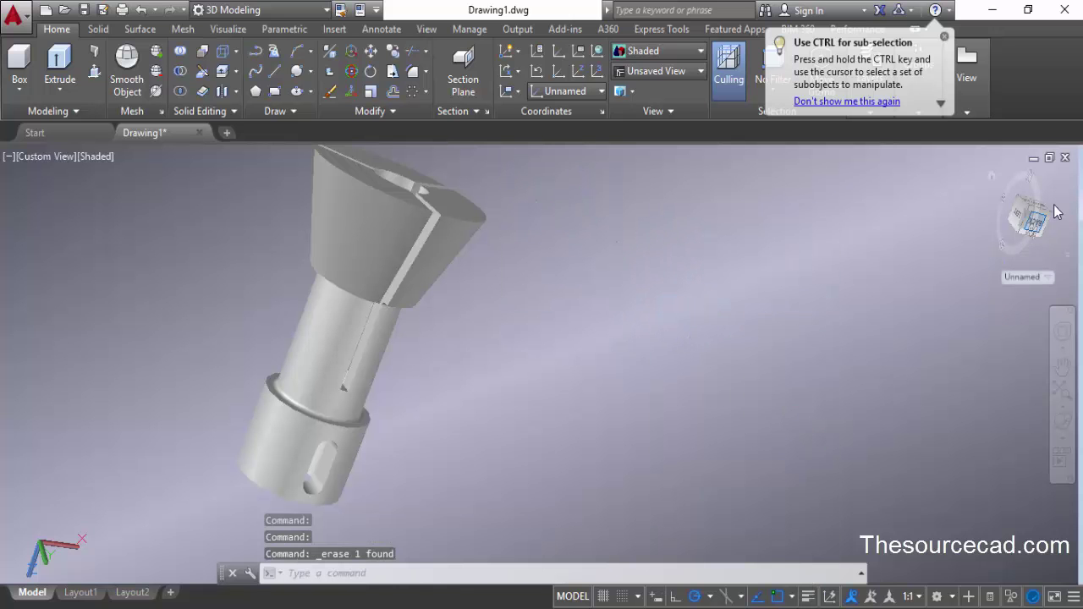
# Step: Switch the view to parallel projection and examine the finished part from its cylindrical end
pyautogui.rightClick(1019, 218)
pyautogui.click(967, 253)
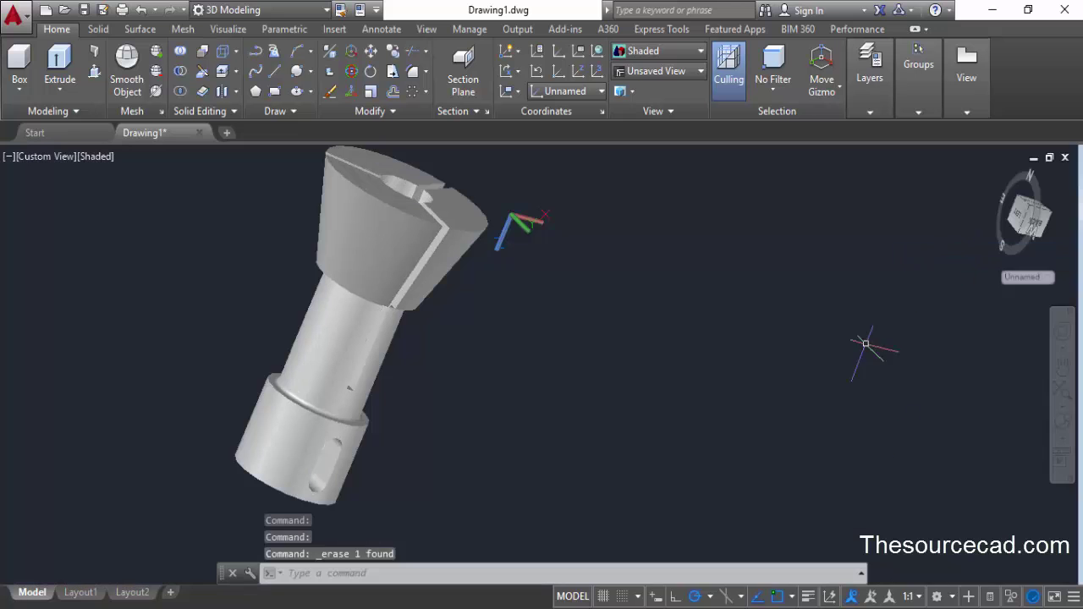
pyautogui.click(1063, 421)
pyautogui.moveTo(499, 251)
pyautogui.mouseDown()
pyautogui.moveTo(511, 410)
pyautogui.moveTo(593, 322)
pyautogui.moveTo(640, 291)
pyautogui.moveTo(519, 375)
pyautogui.moveTo(562, 295)
pyautogui.moveTo(552, 358)
pyautogui.moveTo(634, 279)
pyautogui.moveTo(595, 338)
pyautogui.moveTo(520, 391)
pyautogui.moveTo(575, 229)
pyautogui.moveTo(543, 260)
pyautogui.moveTo(586, 226)
pyautogui.mouseUp()
pyautogui.rightClick(590, 222)
pyautogui.click(604, 234)
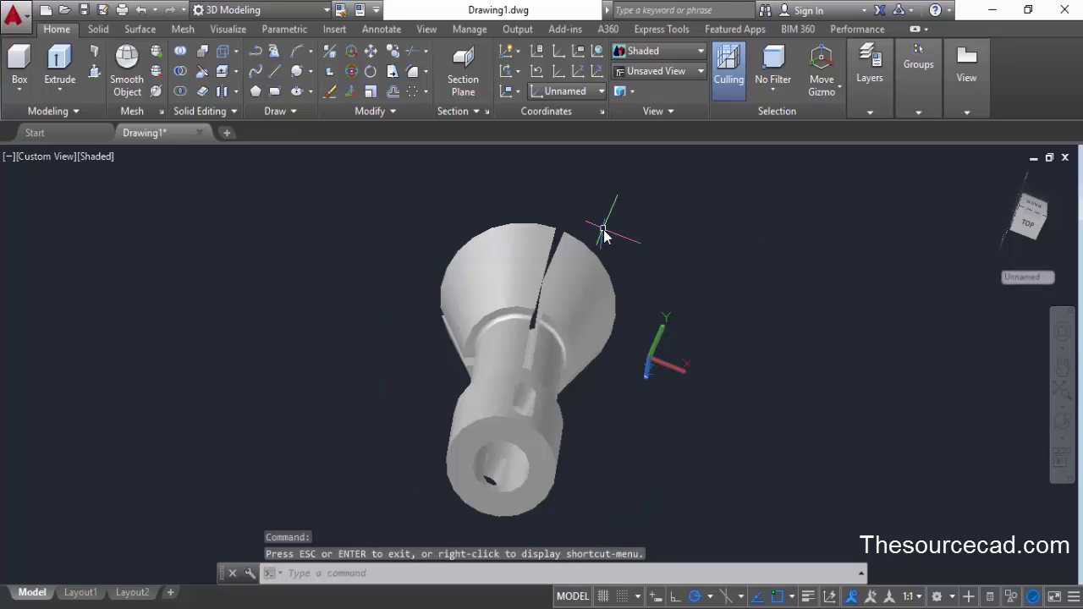